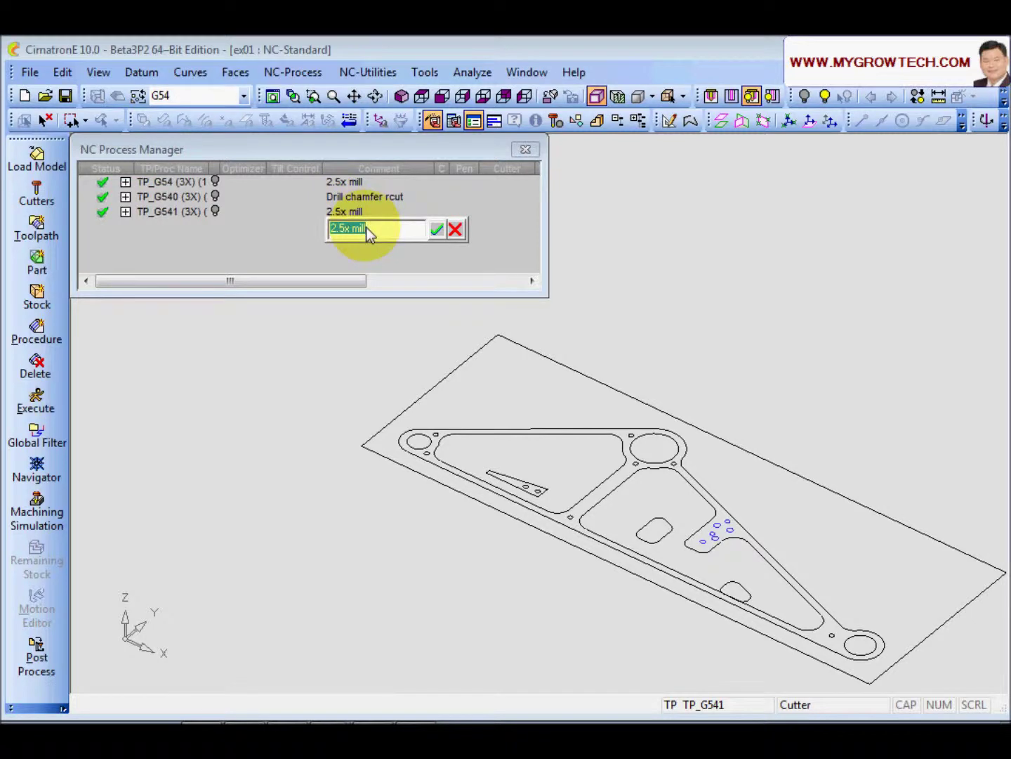
Set the comment of toolpath TP_G541 to "others" and expand its procedure list in an enlarged NC Process Manager.
{"action": "type", "text": "s"}
{"action": "key", "text": "Return"}
{"action": "left_click_drag", "start_coordinate": [420, 298], "coordinate": [408, 492]}
{"action": "left_click", "coordinate": [124, 211]}
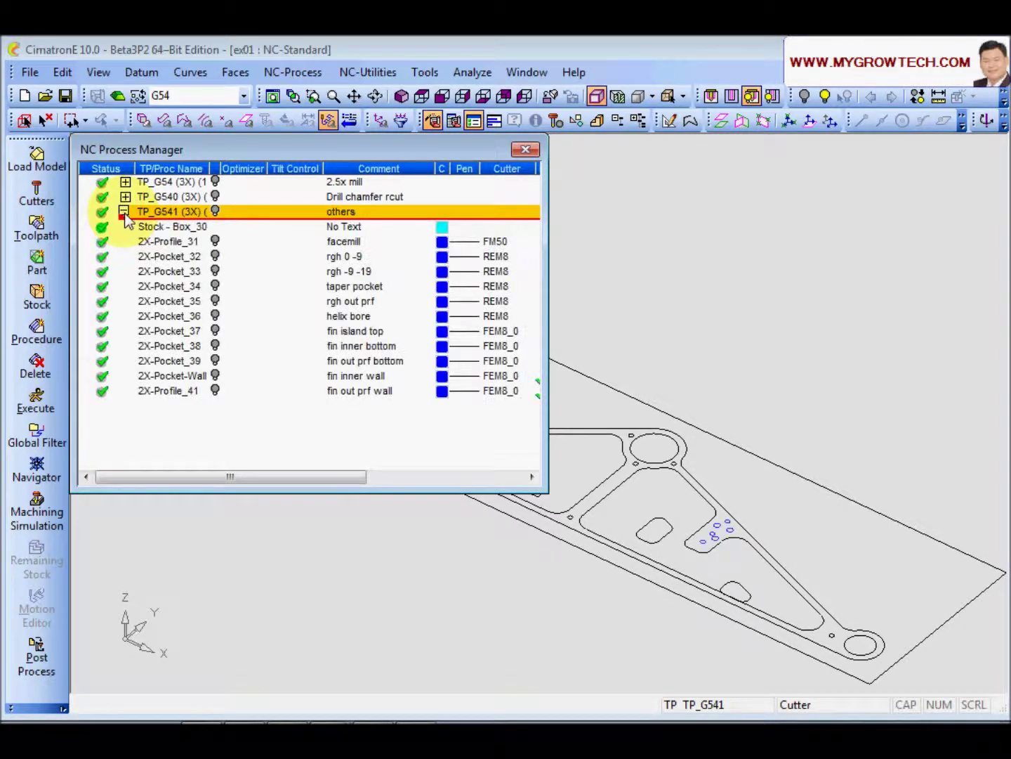
Delete the procedures from 2X-Pocket_33 through 2X-Profile_41 in toolpath TP_G541.
{"action": "left_click", "coordinate": [173, 275]}
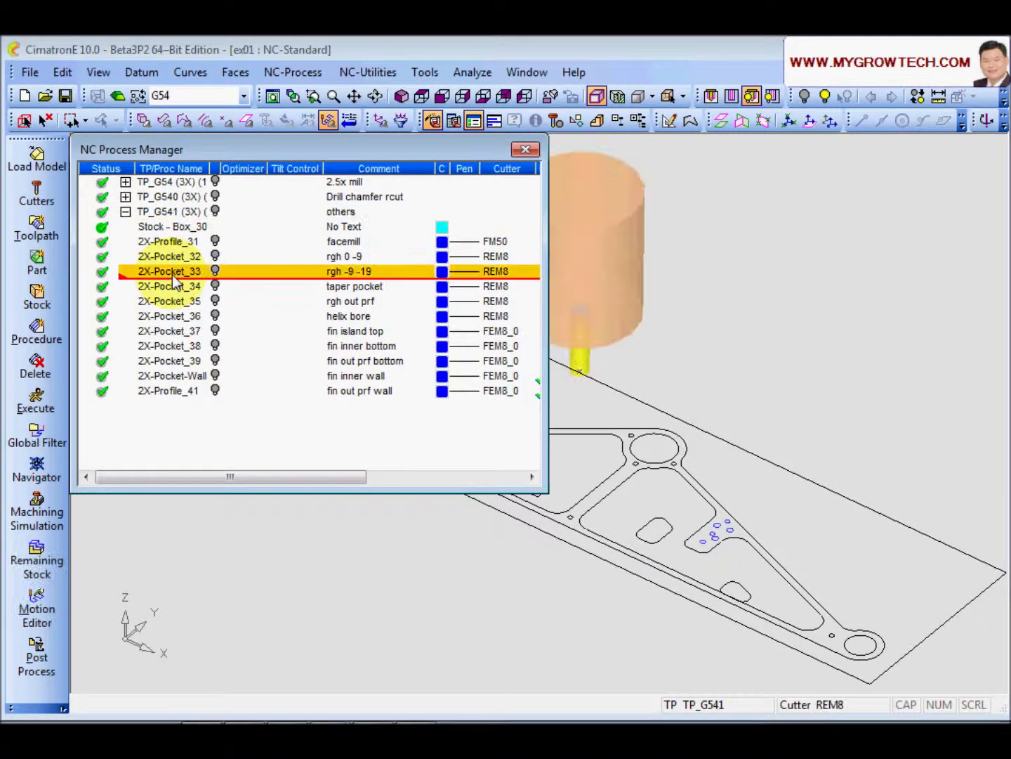
{"action": "left_click", "coordinate": [194, 392], "text": "shift"}
{"action": "right_click", "coordinate": [195, 401]}
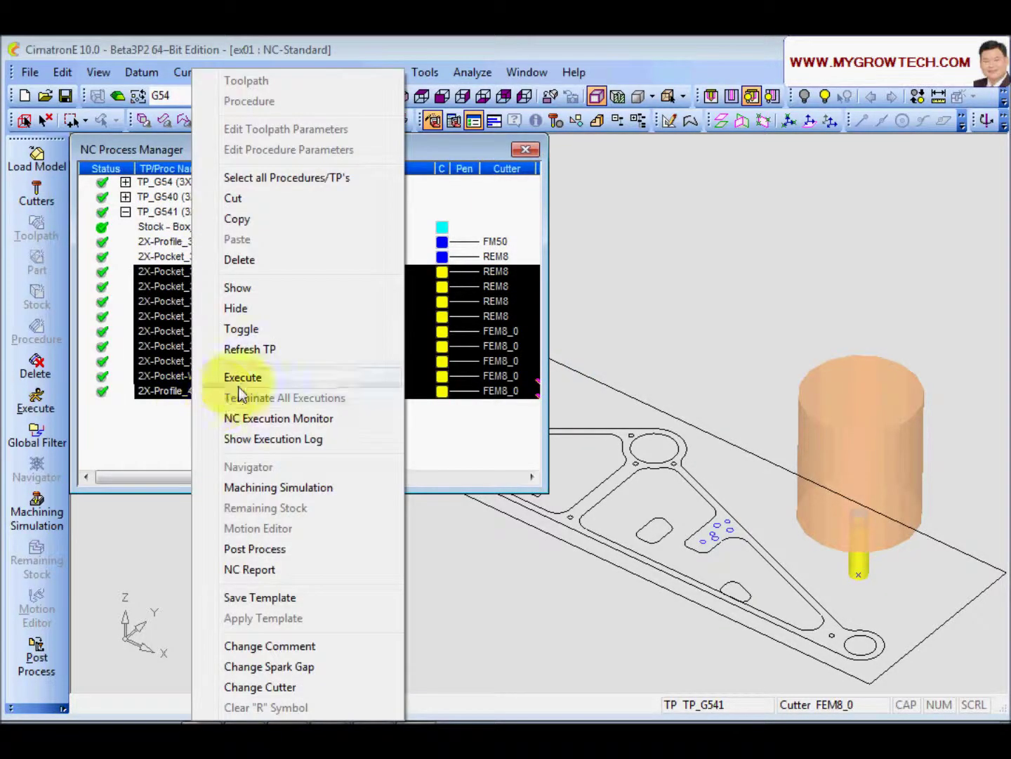
{"action": "left_click", "coordinate": [258, 267]}
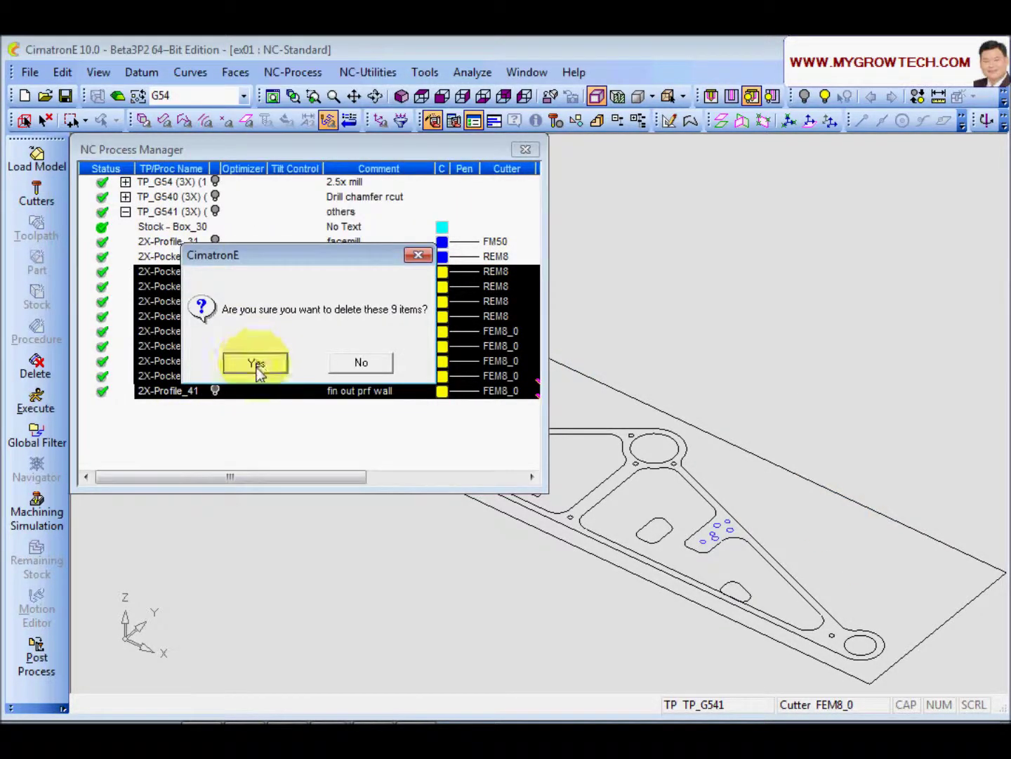
{"action": "left_click", "coordinate": [256, 363]}
Change the comment of procedure 2X-Pocket_32 to "parallel cut".
{"action": "left_click", "coordinate": [350, 262]}
{"action": "type", "text": "par"}
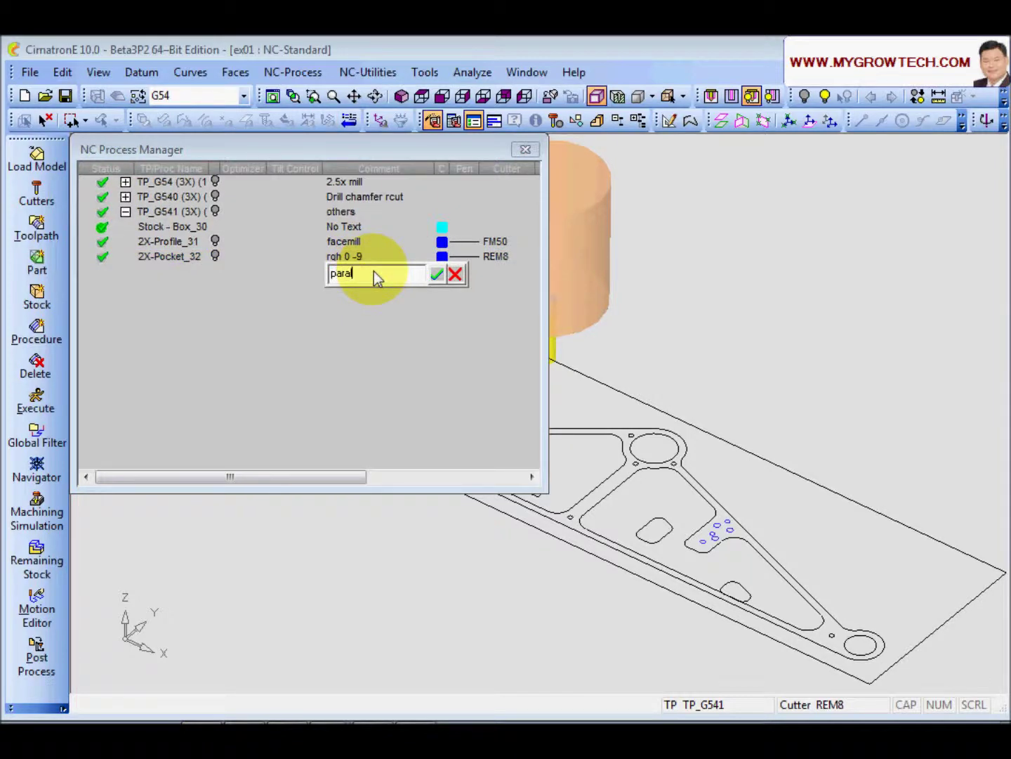
{"action": "type", "text": "allel cut"}
{"action": "key", "text": "Return"}
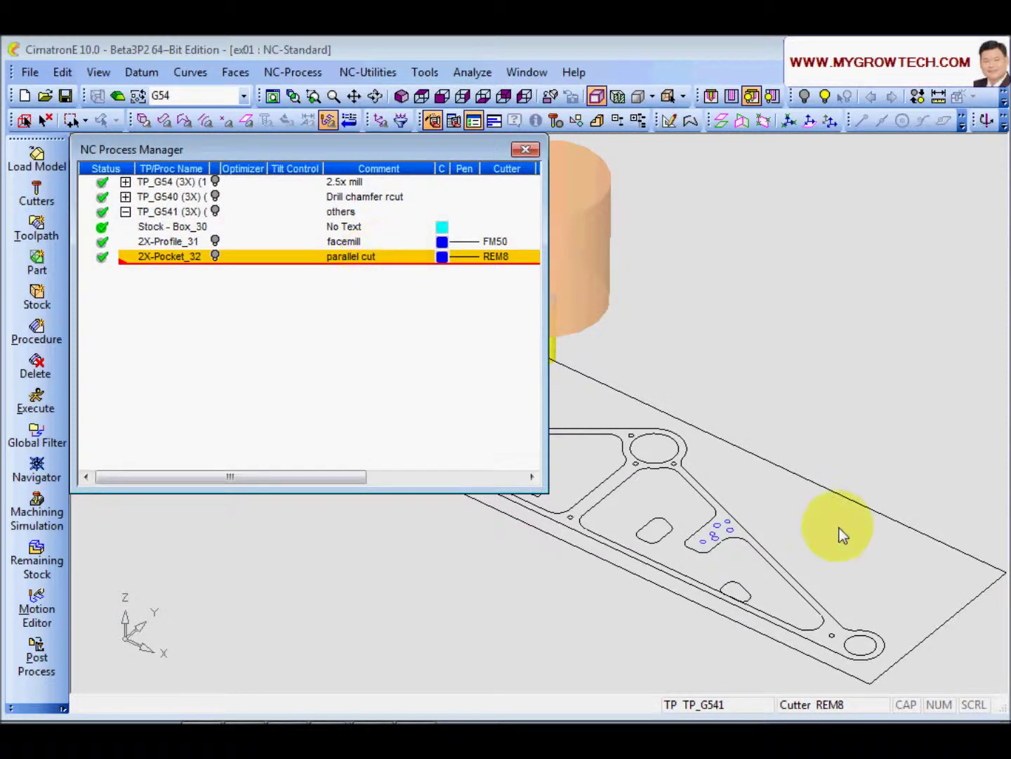
Make the NC Process Manager shorter and wider, and display the toolpath of 2X-Pocket_32.
{"action": "left_click_drag", "start_coordinate": [458, 493], "coordinate": [492, 342]}
{"action": "left_click_drag", "start_coordinate": [547, 309], "coordinate": [608, 305]}
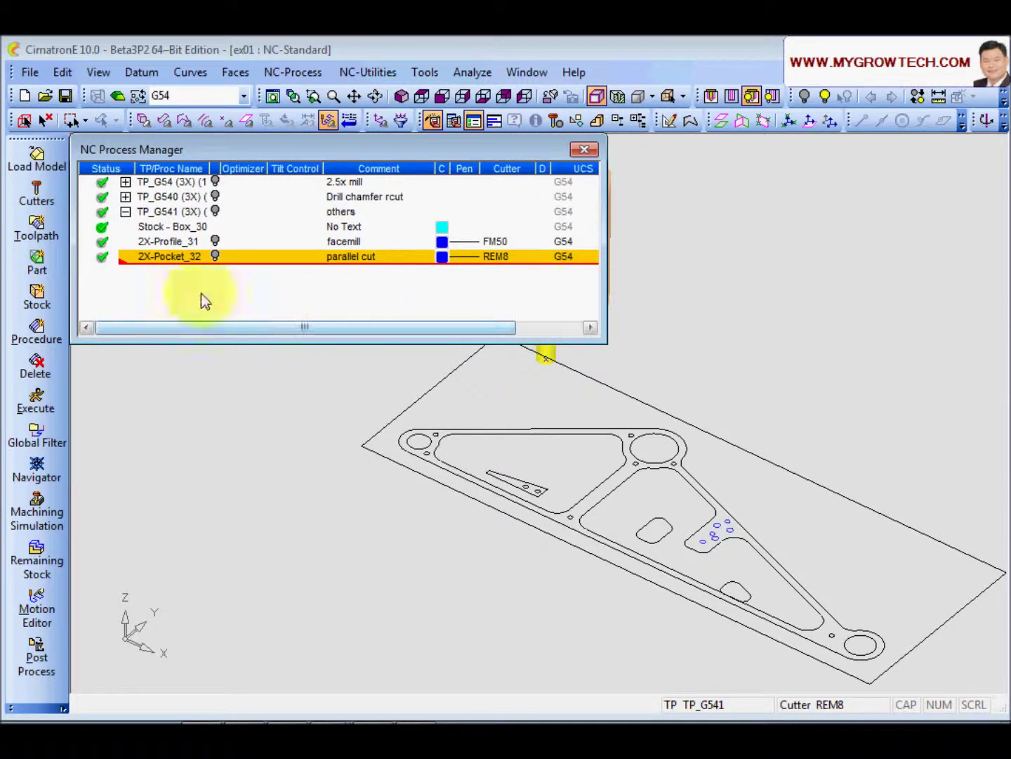
{"action": "left_click", "coordinate": [215, 256]}
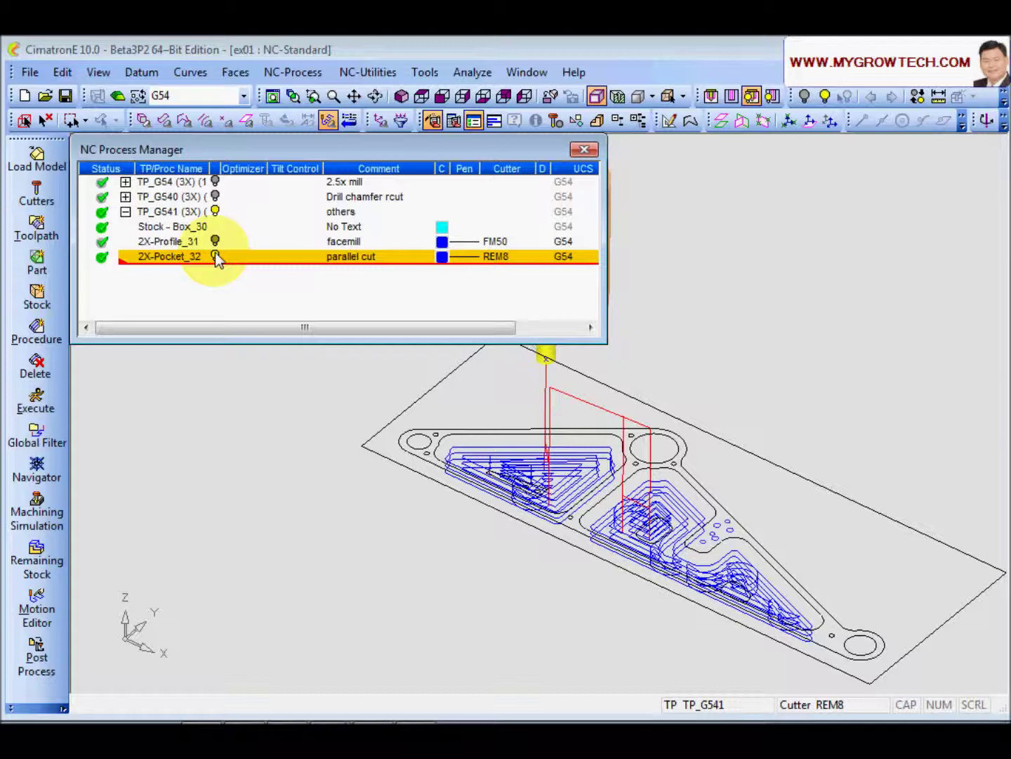
Edit procedure 2X-Pocket_32 and change its machining type to Pocket - Parallel Cut.
{"action": "double_click", "coordinate": [186, 258]}
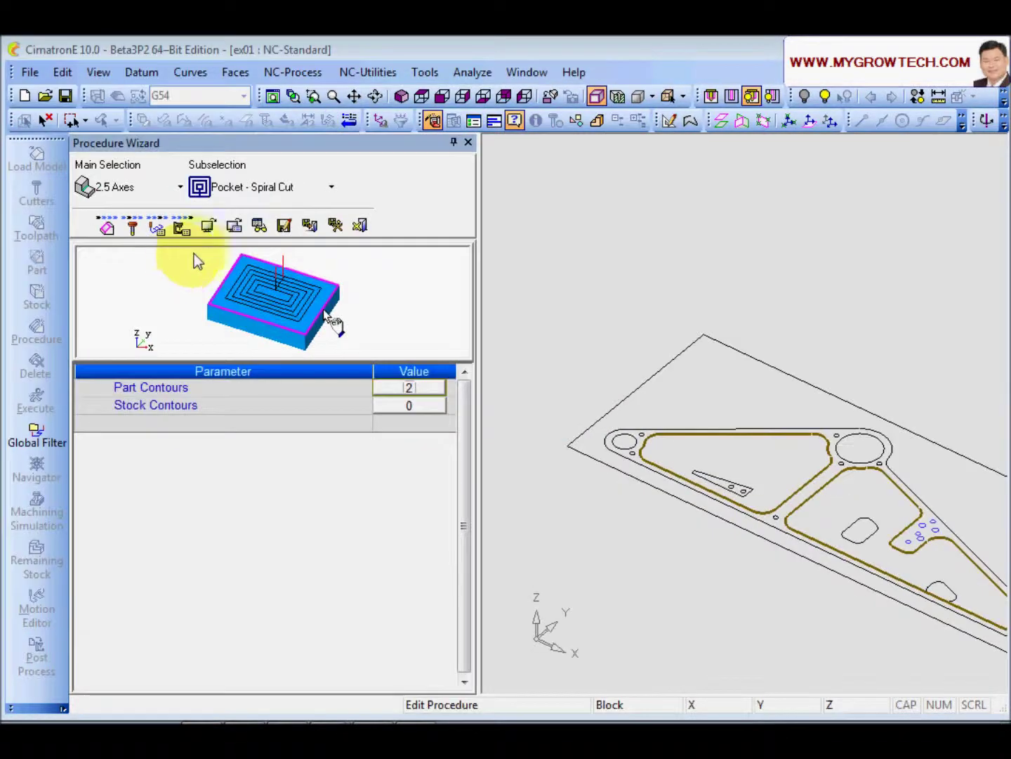
{"action": "left_click", "coordinate": [258, 187]}
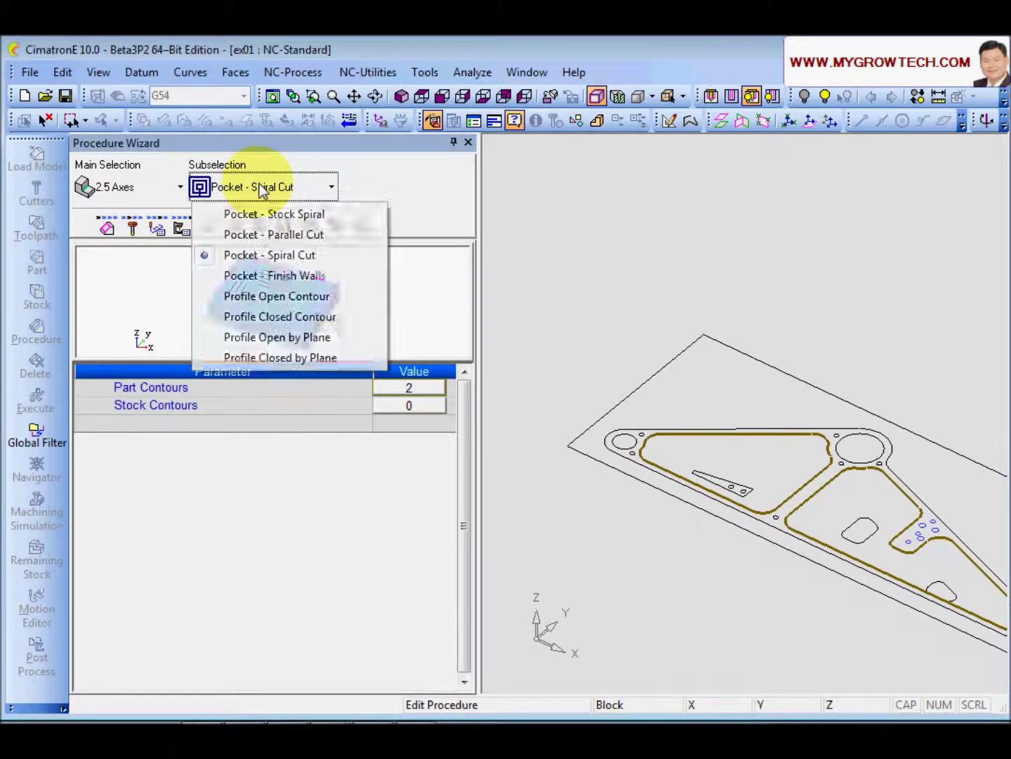
{"action": "left_click", "coordinate": [277, 237]}
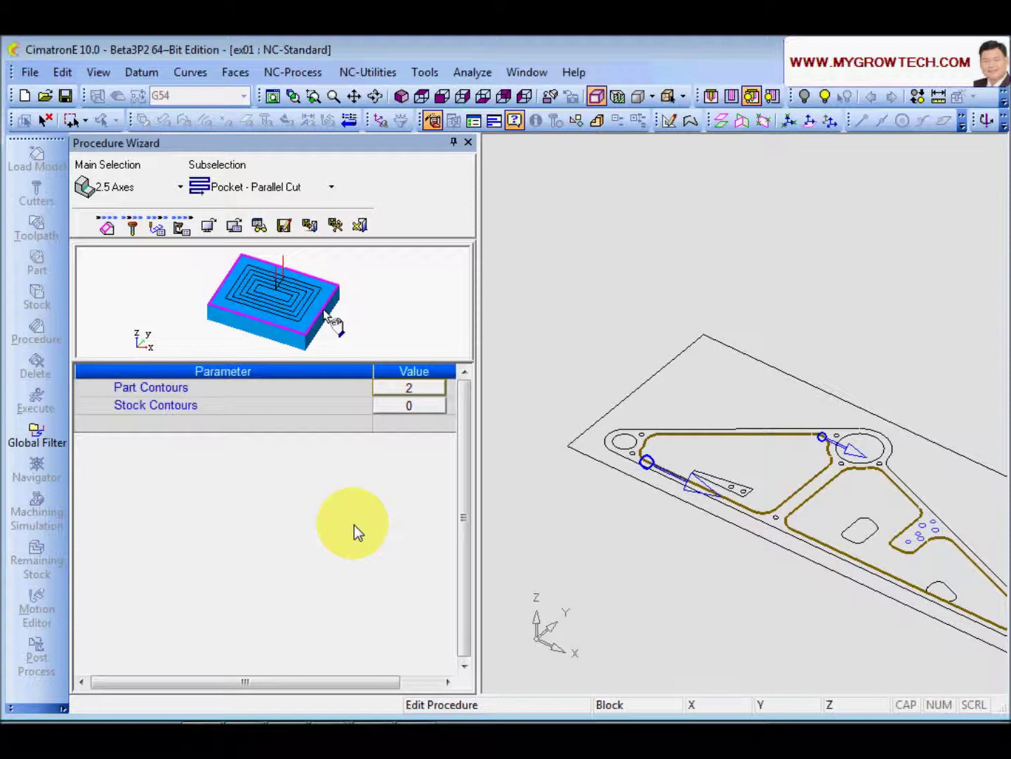
{"action": "middle_click_drag", "start_coordinate": [782, 481], "coordinate": [740, 391]}
{"action": "scroll", "coordinate": [740, 392], "scroll_direction": "up", "scroll_amount": 1}
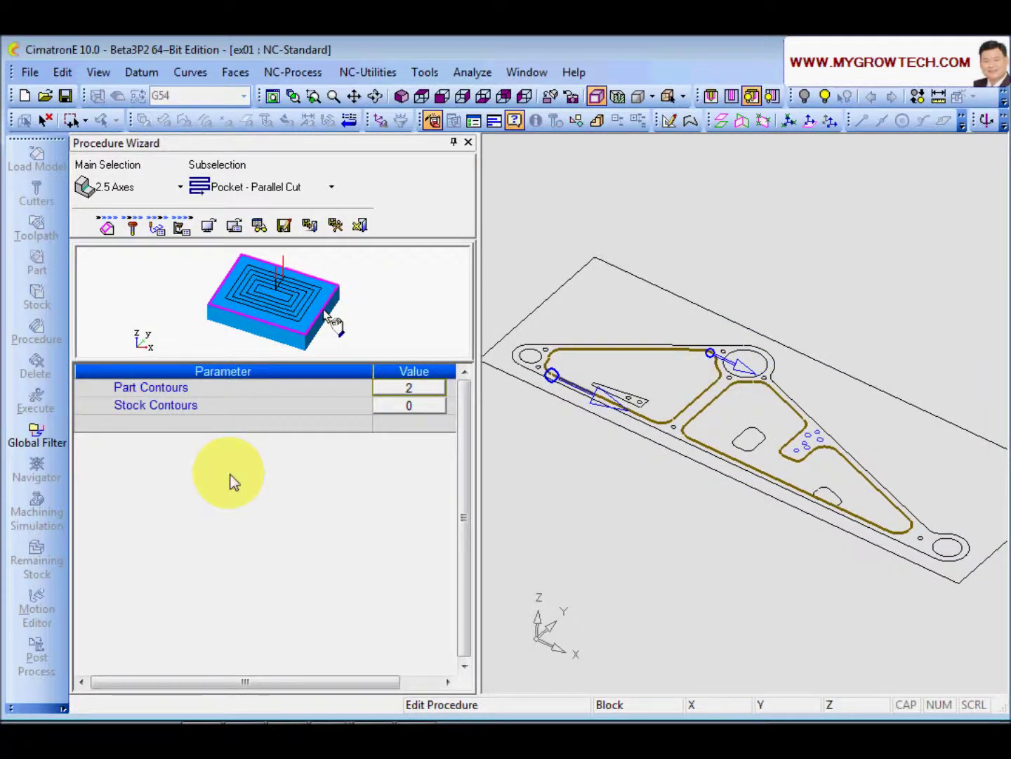
Open the procedure's motion parameters and review the Clearance & UCS settings.
{"action": "left_click", "coordinate": [158, 228]}
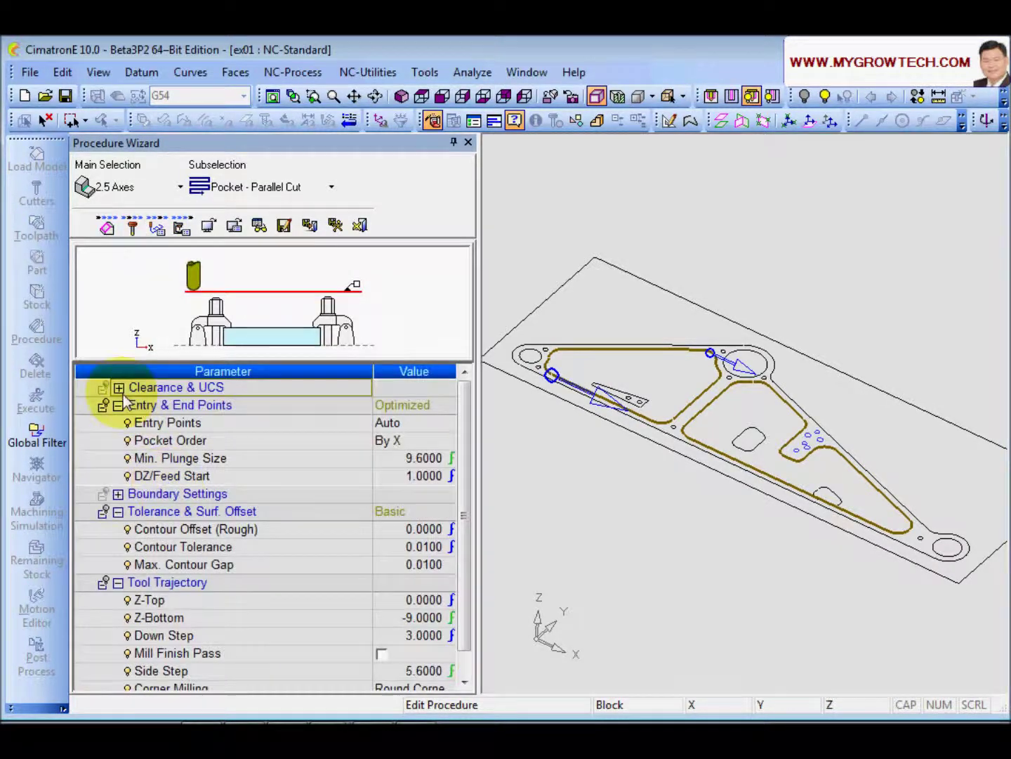
{"action": "left_click", "coordinate": [119, 388]}
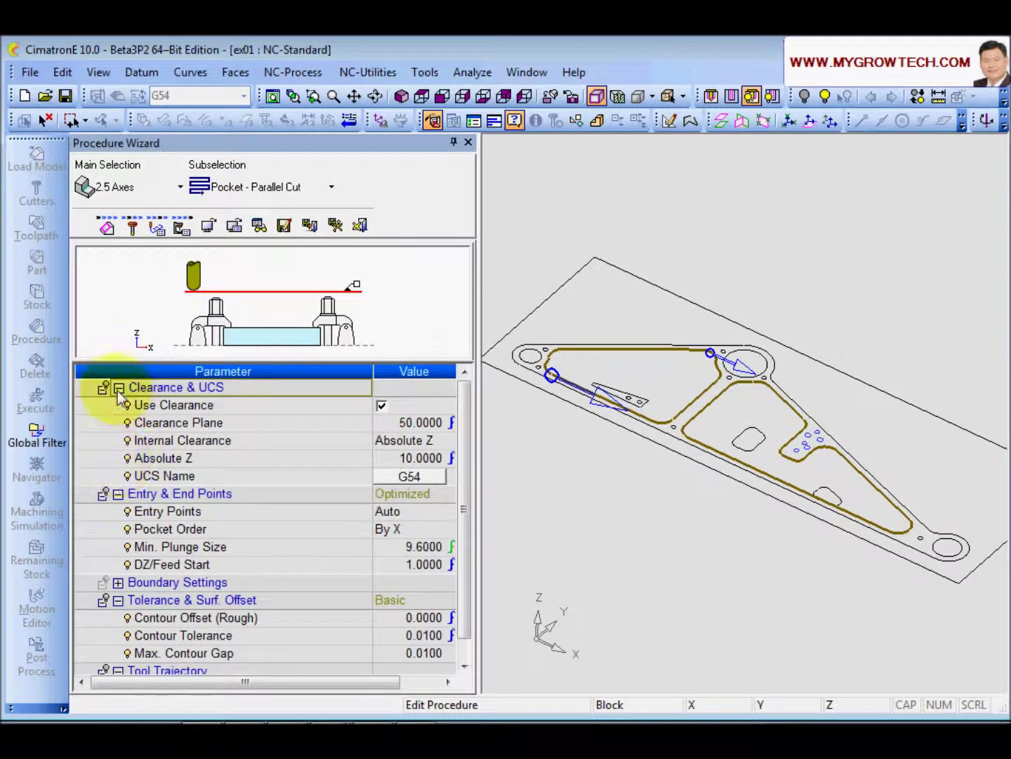
{"action": "left_click", "coordinate": [120, 389]}
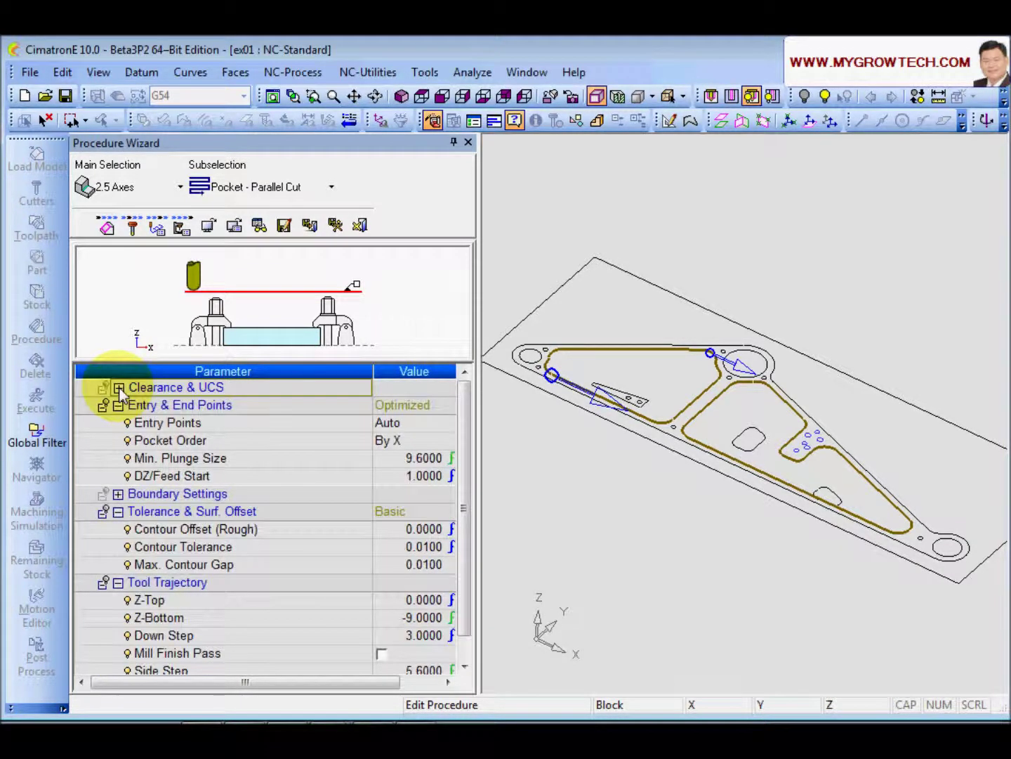
Try the User-Defined option for Entry Points and set it back to Auto.
{"action": "left_click", "coordinate": [214, 406]}
{"action": "left_click", "coordinate": [195, 424]}
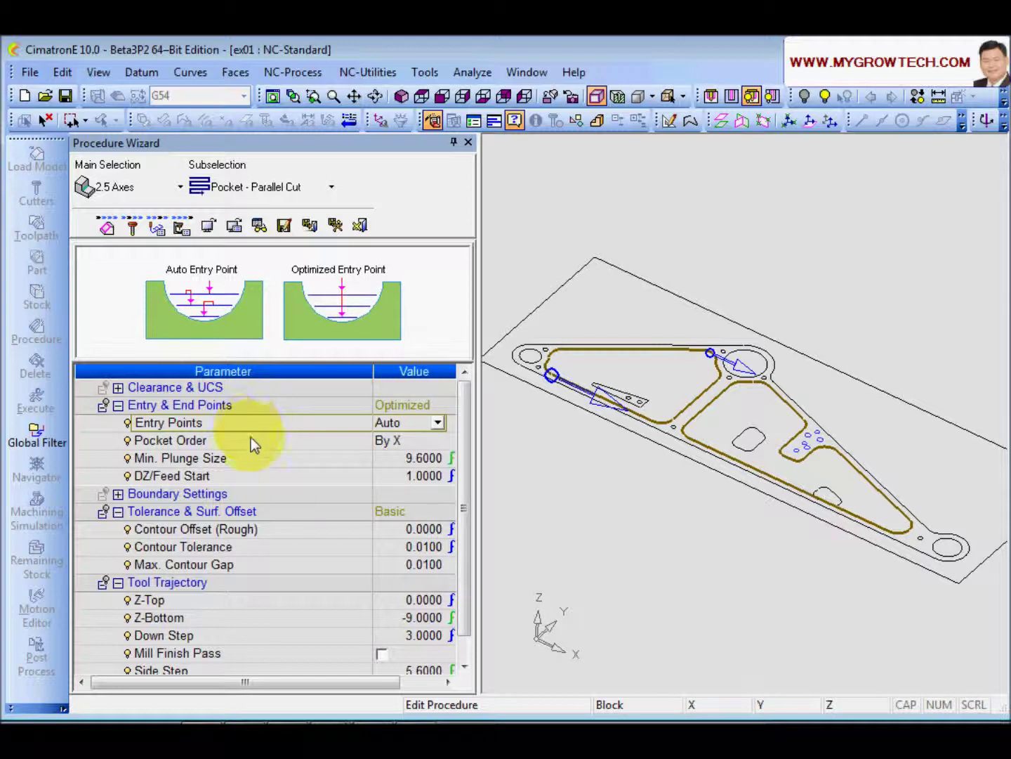
{"action": "left_click", "coordinate": [436, 421]}
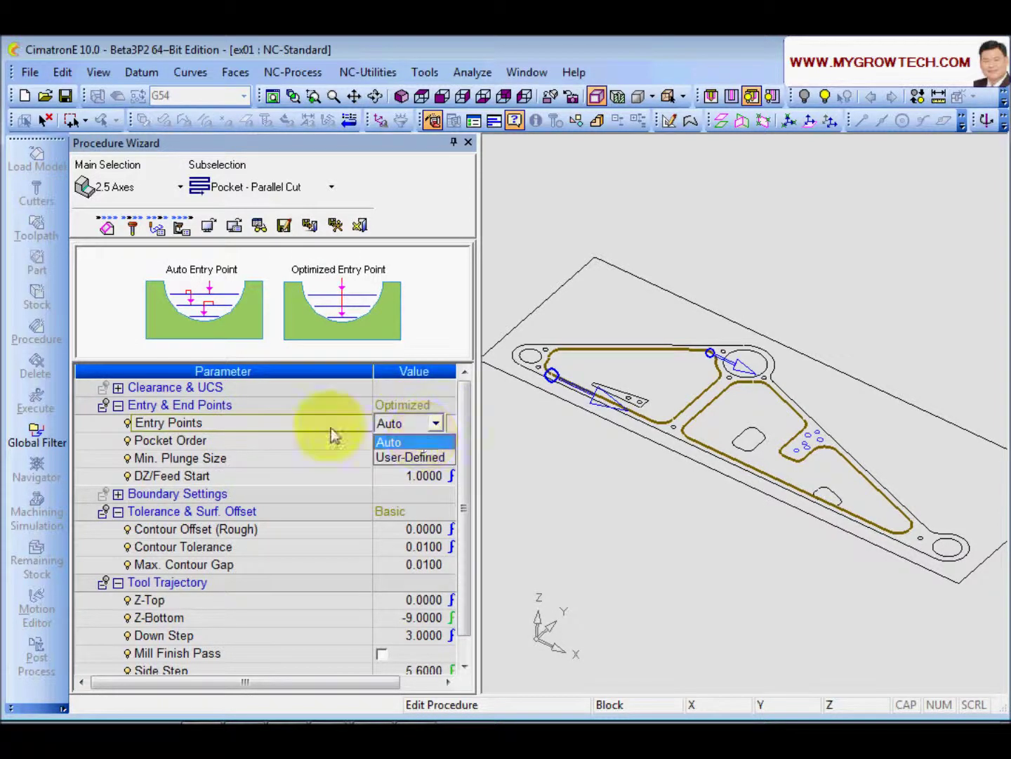
{"action": "left_click", "coordinate": [316, 427]}
{"action": "left_click", "coordinate": [436, 422]}
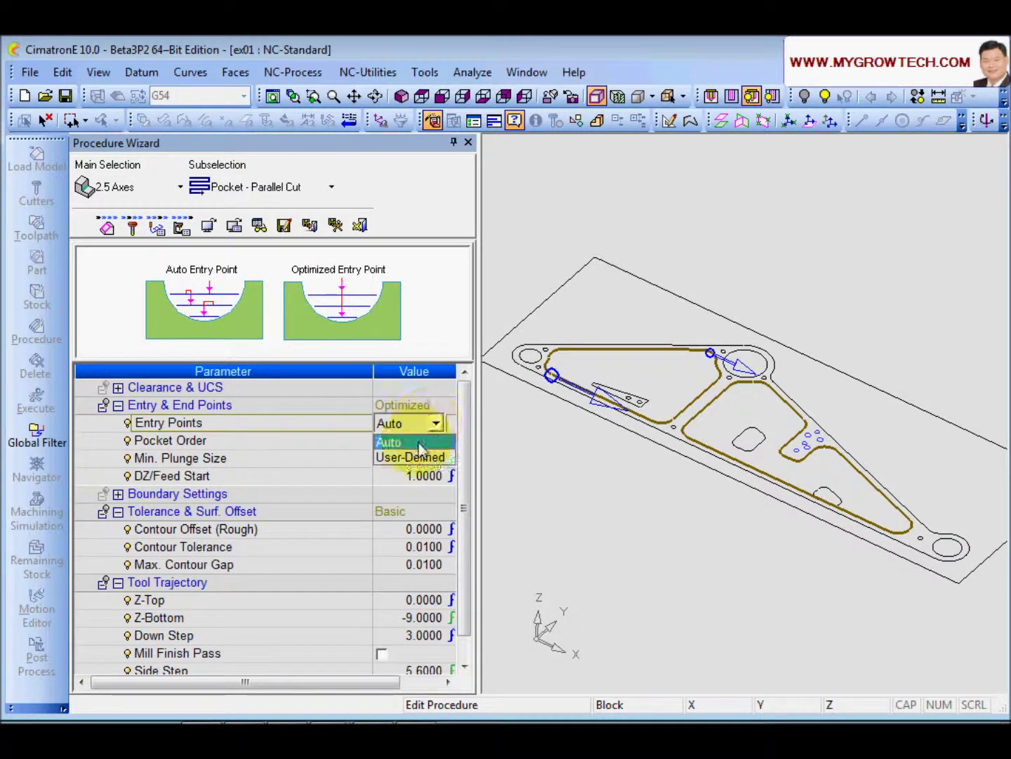
{"action": "left_click", "coordinate": [408, 457]}
{"action": "left_click", "coordinate": [296, 446]}
{"action": "left_click", "coordinate": [408, 442]}
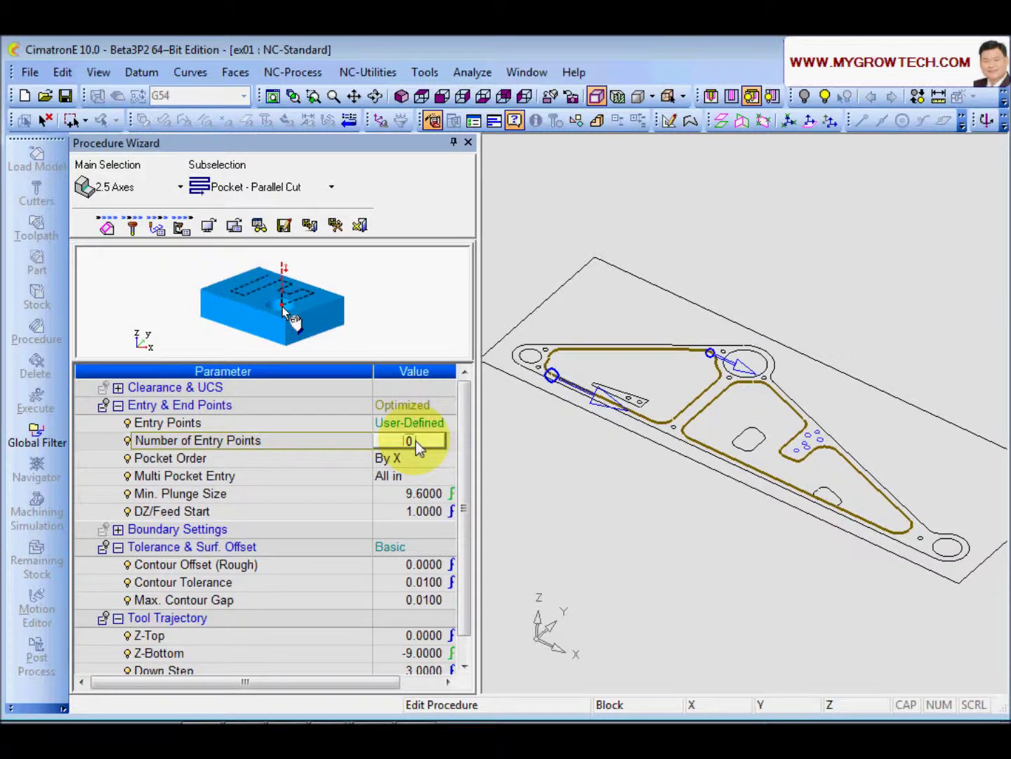
{"action": "left_click", "coordinate": [421, 422]}
{"action": "left_click", "coordinate": [436, 422]}
{"action": "left_click", "coordinate": [397, 441]}
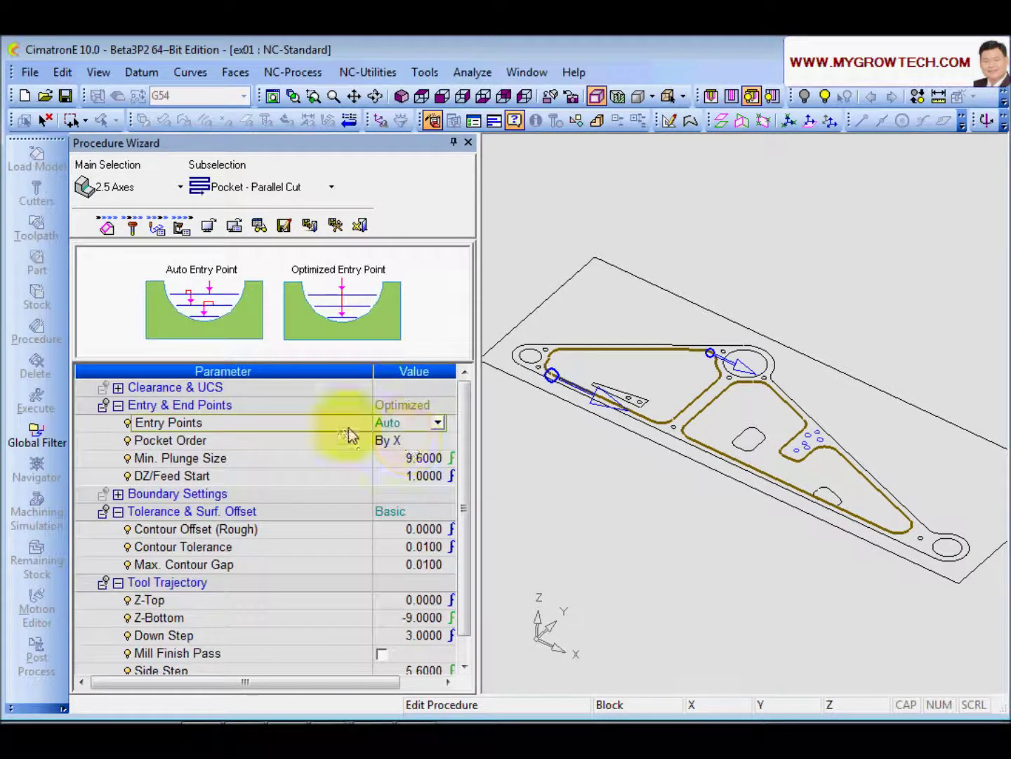
Set the Min. Plunge Size to 0.
{"action": "left_click", "coordinate": [382, 458]}
{"action": "type", "text": "0"}
{"action": "key", "text": "Return"}
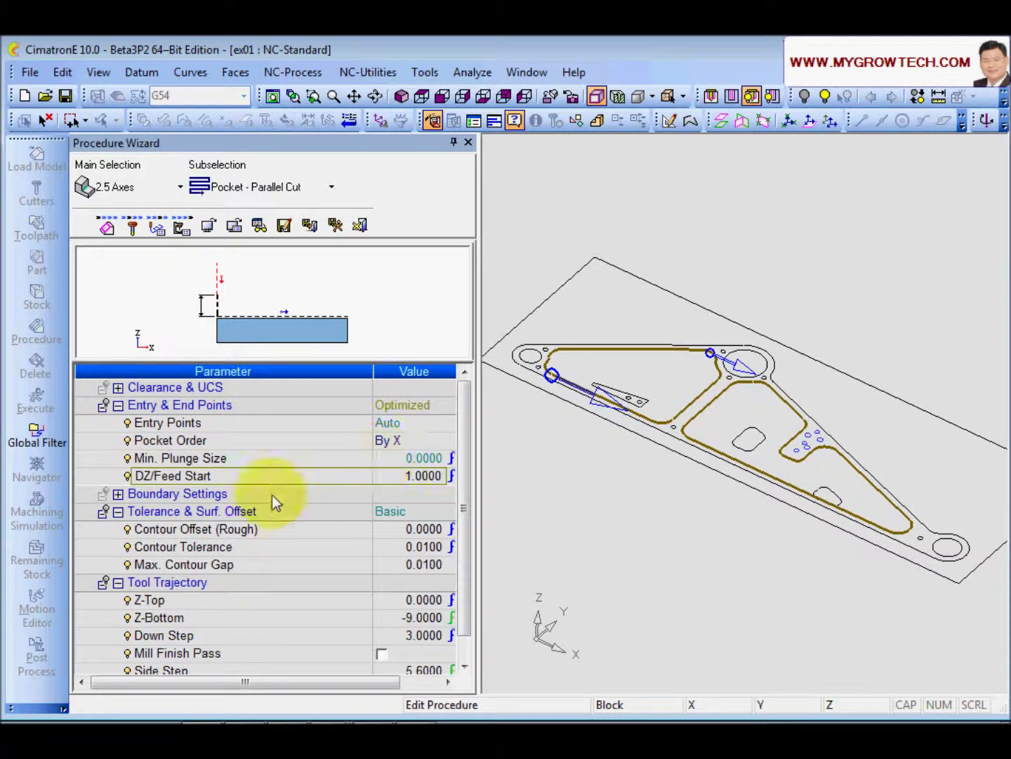
Review the Boundary Settings and the Z-Top, Z-Bottom, Down Step and Side Step values of the tool trajectory.
{"action": "left_click", "coordinate": [118, 406]}
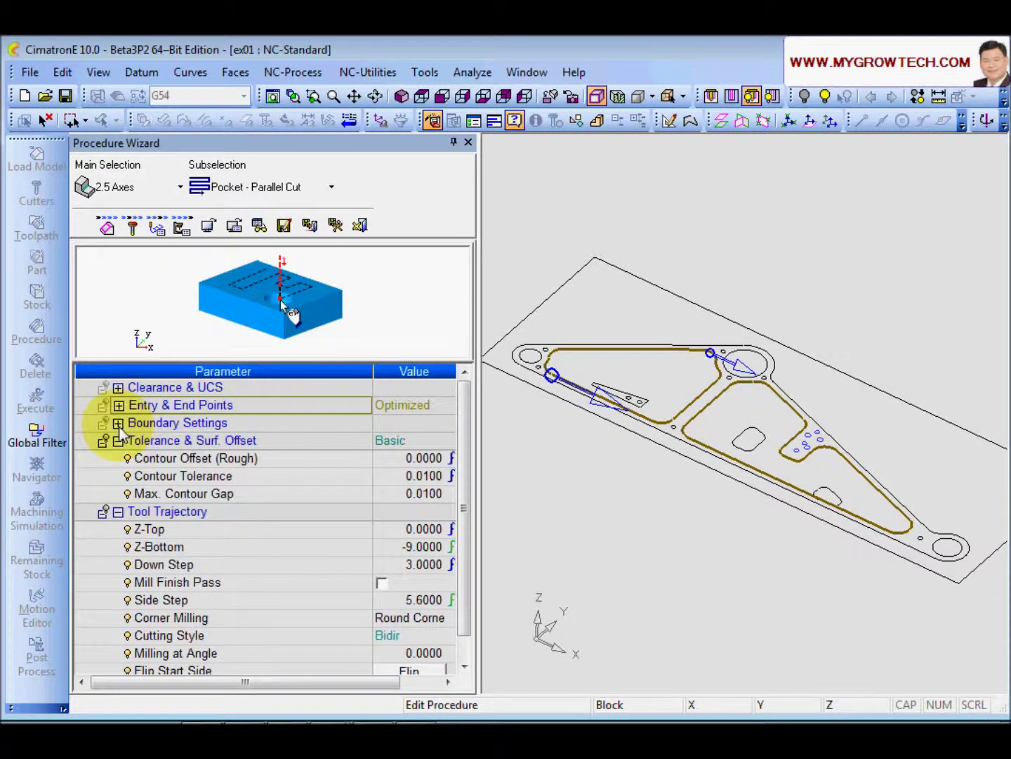
{"action": "left_click", "coordinate": [117, 424]}
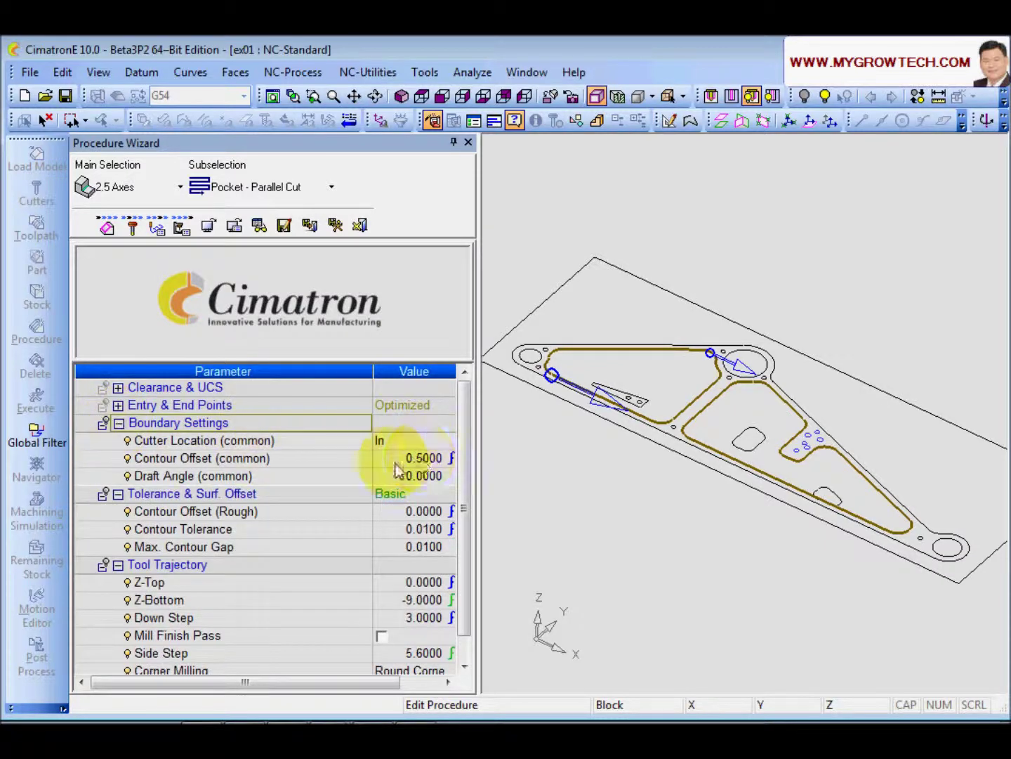
{"action": "left_click", "coordinate": [117, 422]}
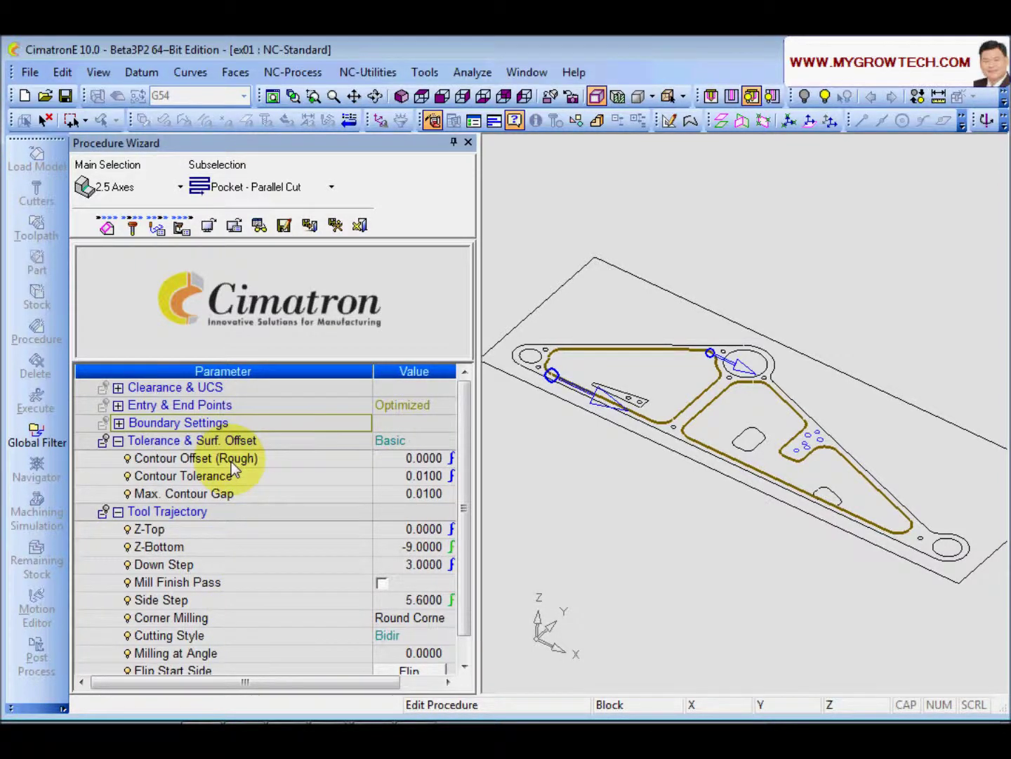
{"action": "left_click", "coordinate": [306, 530]}
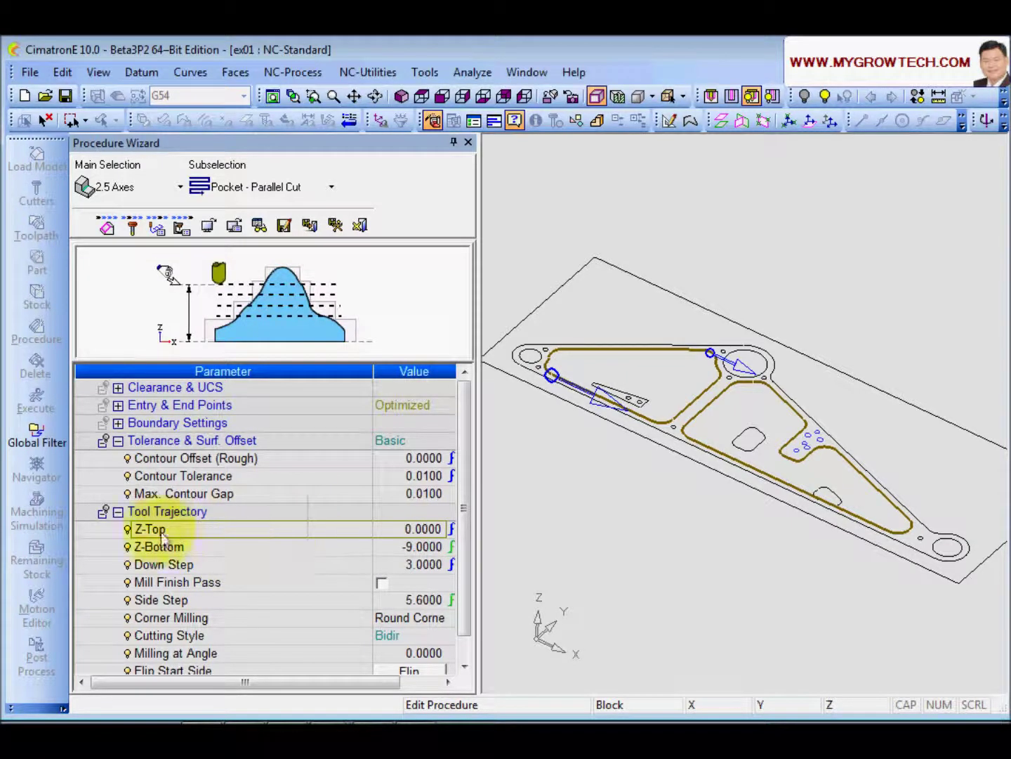
{"action": "left_click", "coordinate": [353, 553]}
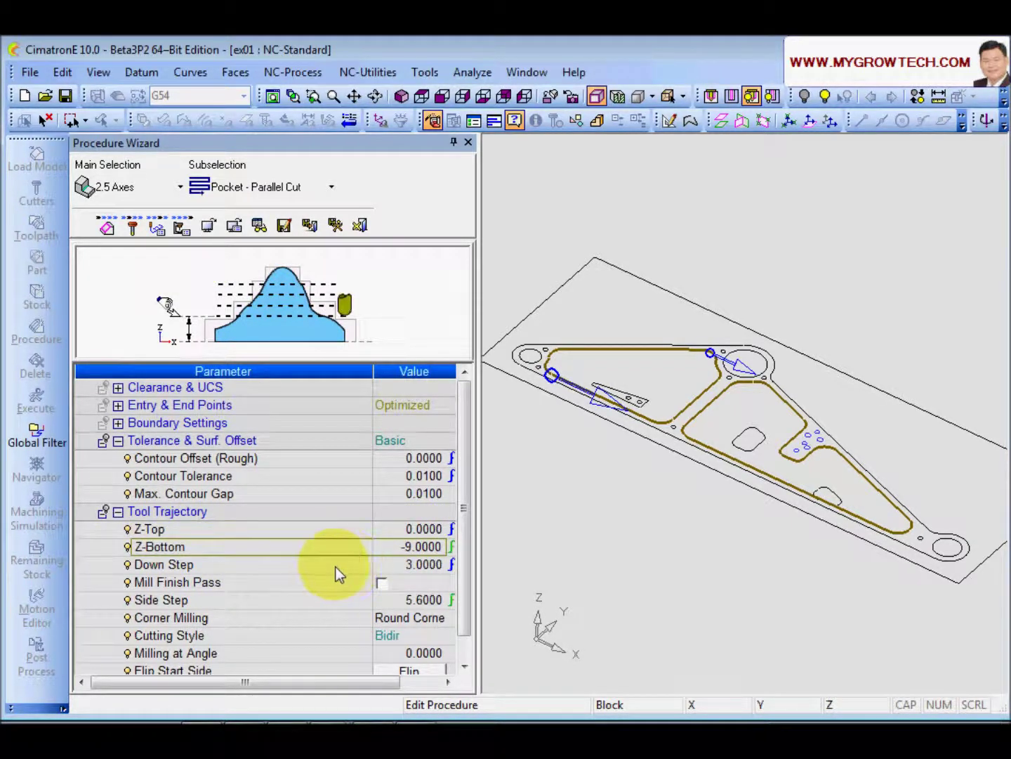
{"action": "left_click", "coordinate": [336, 566]}
{"action": "left_click", "coordinate": [404, 598]}
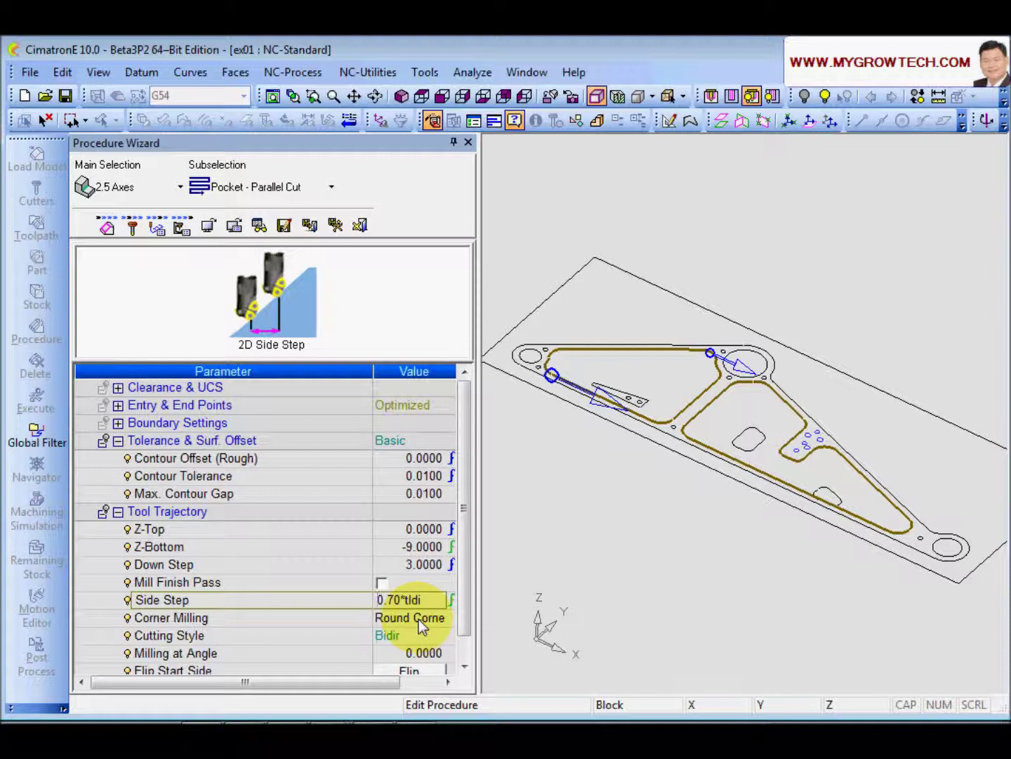
Try the Unidir option for Cutting Style and set it back to Bidir.
{"action": "scroll", "coordinate": [467, 592], "scroll_direction": "down", "scroll_amount": 2}
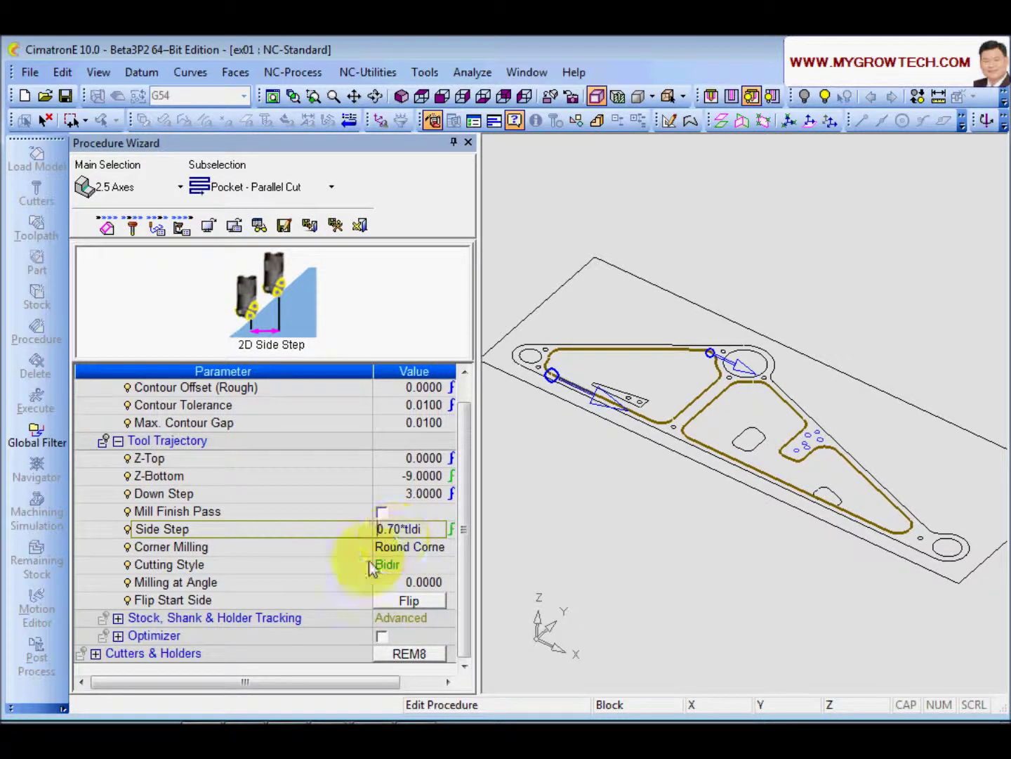
{"action": "left_click", "coordinate": [327, 566]}
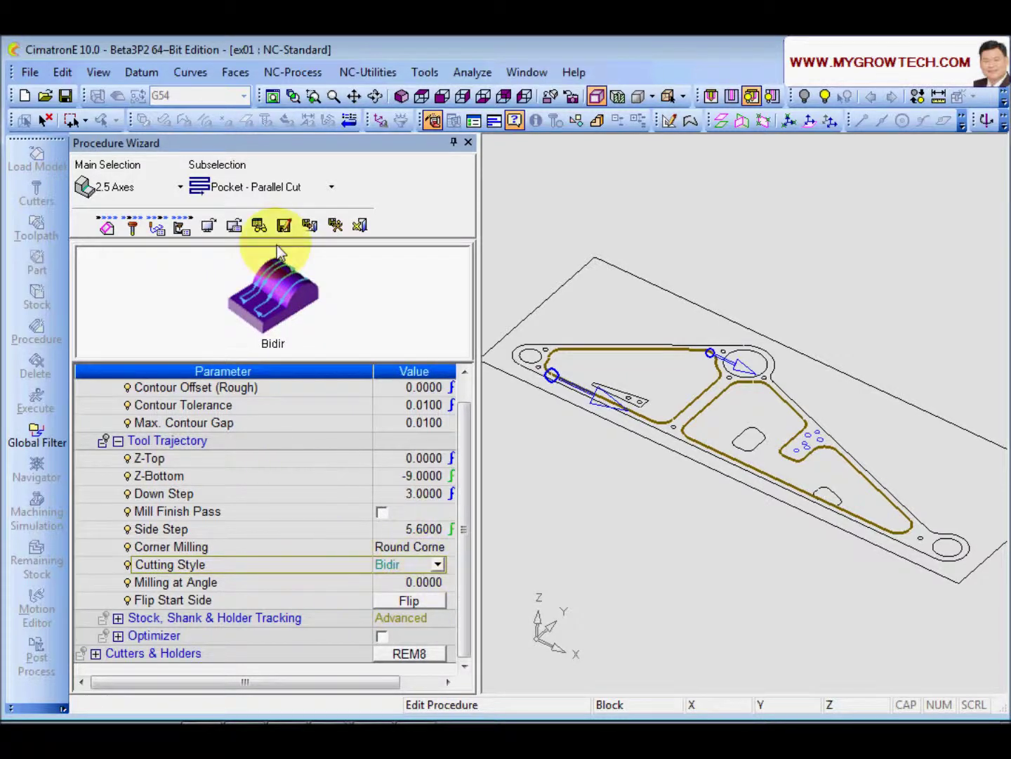
{"action": "left_click", "coordinate": [438, 564]}
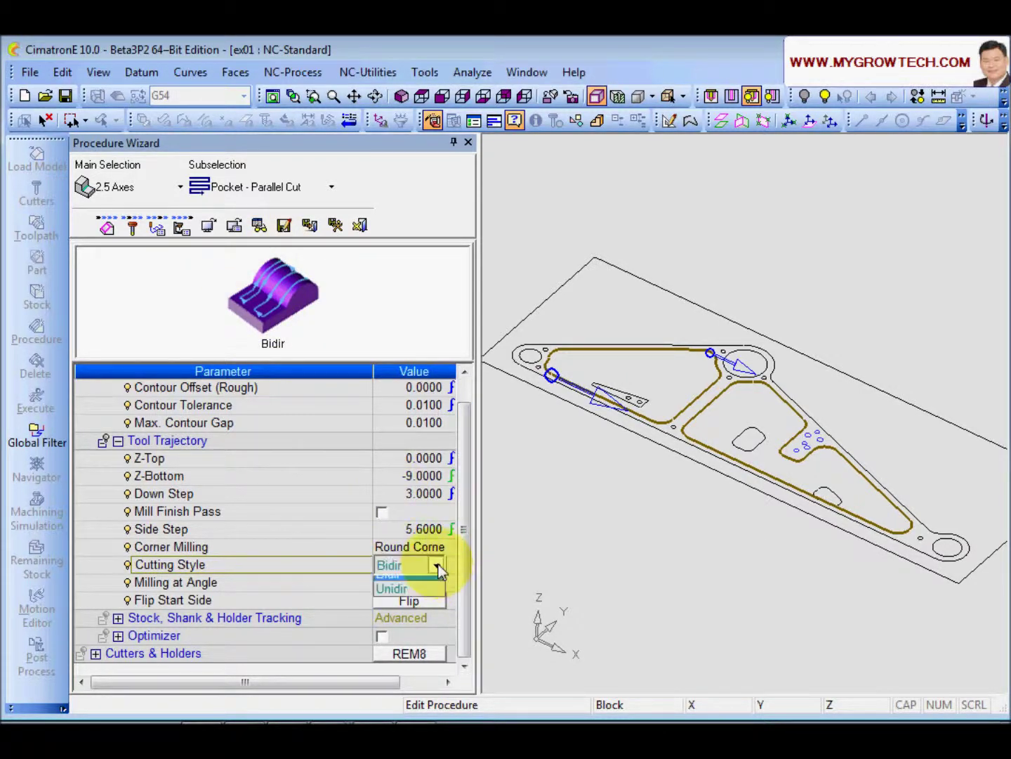
{"action": "left_click", "coordinate": [416, 598]}
{"action": "left_click", "coordinate": [438, 564]}
{"action": "left_click", "coordinate": [394, 584]}
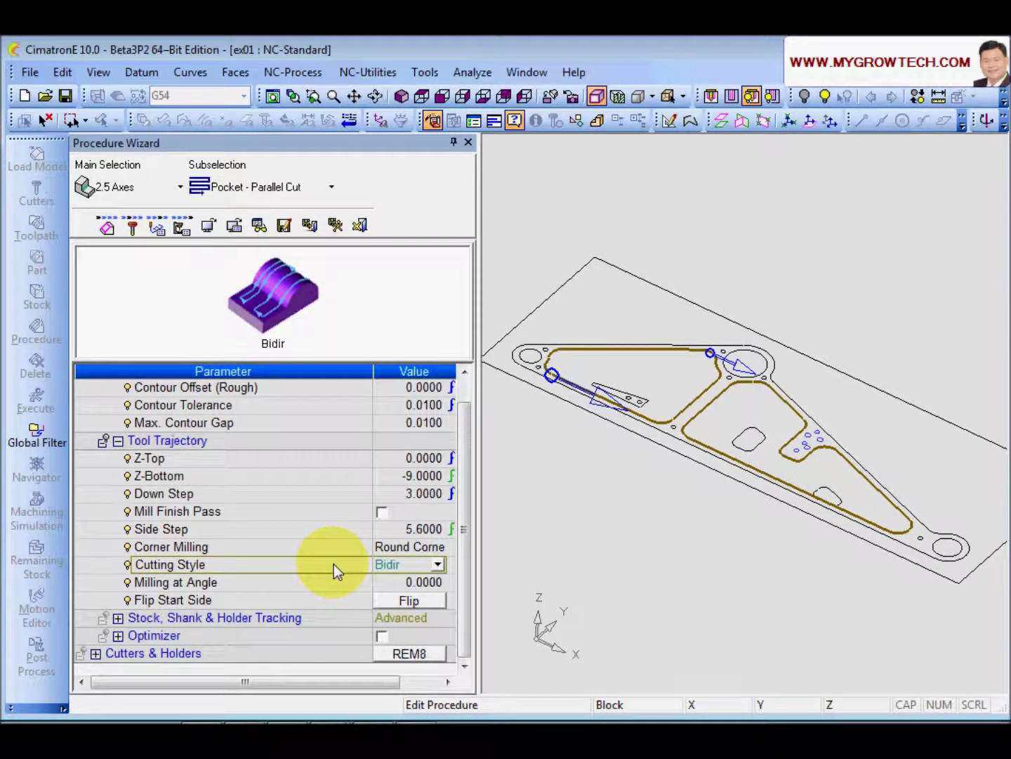
Set the Cutting Style to Unidir and examine the options for Connect to.
{"action": "left_click", "coordinate": [437, 566]}
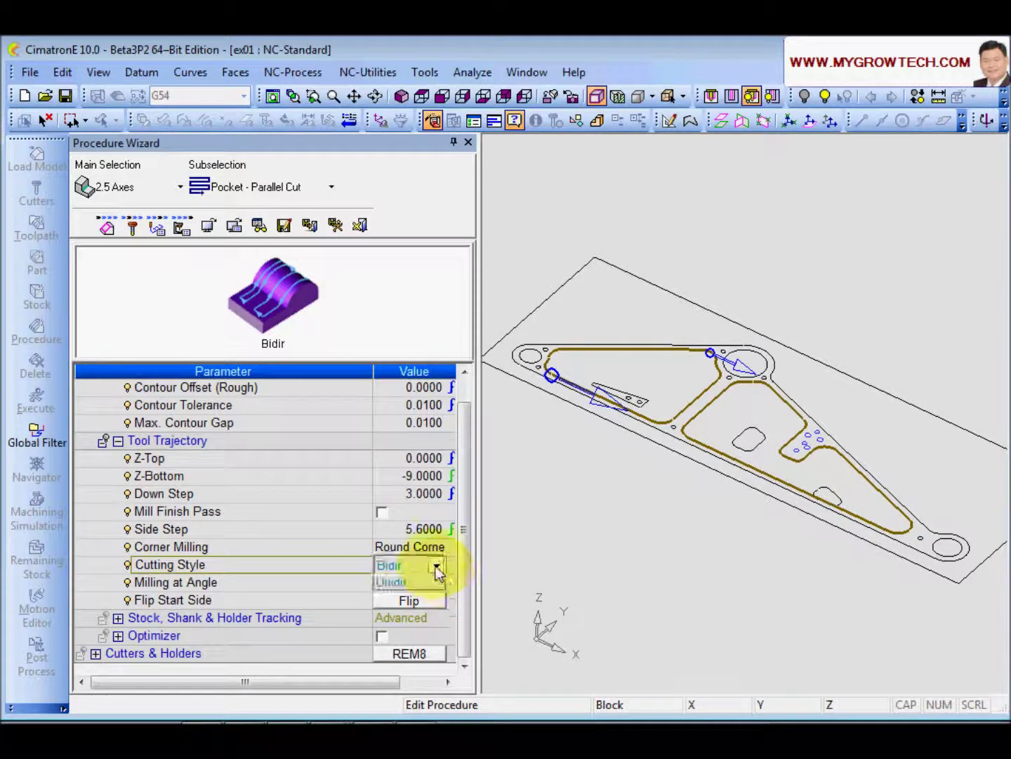
{"action": "left_click", "coordinate": [405, 598]}
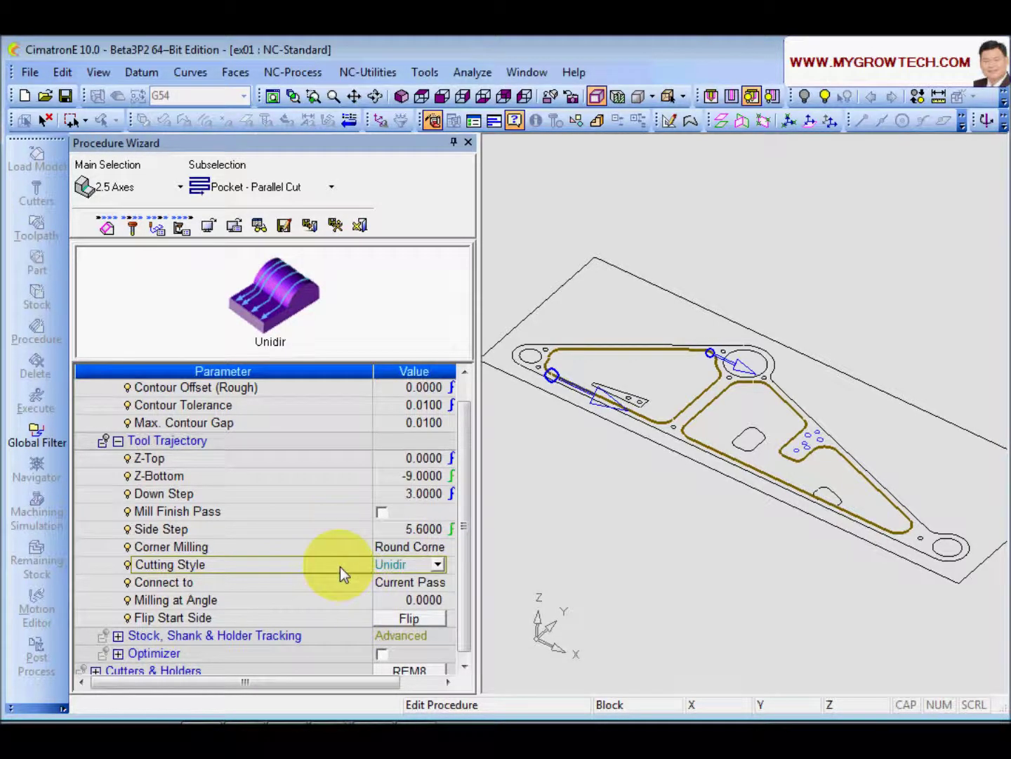
{"action": "left_click", "coordinate": [316, 589]}
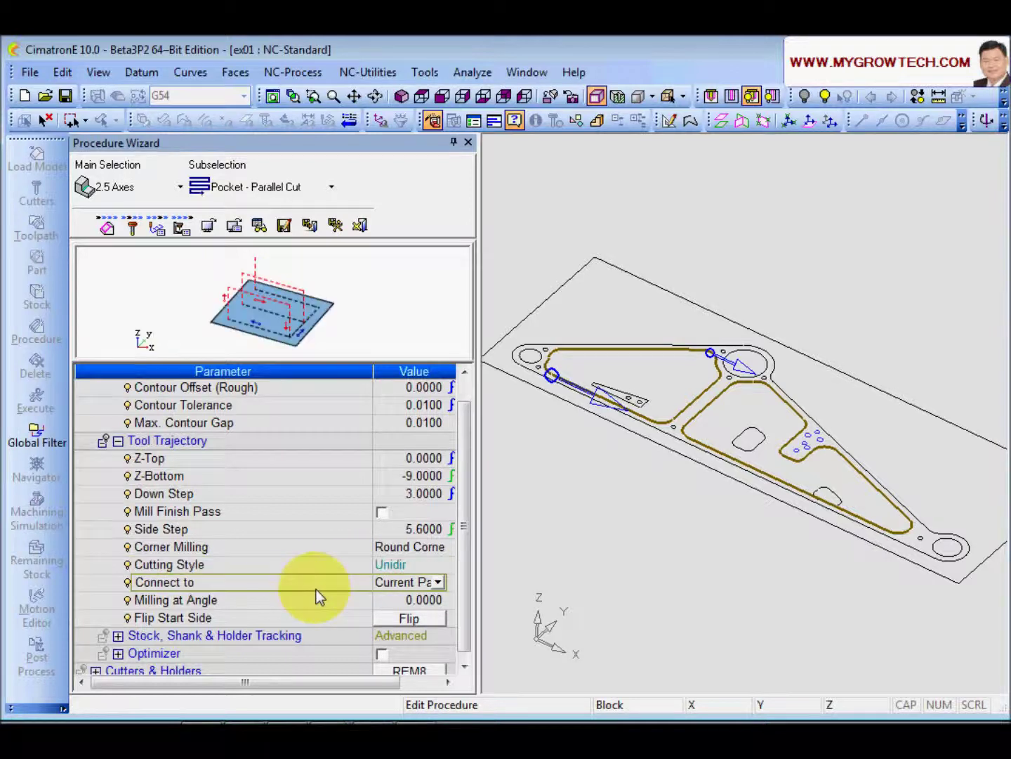
{"action": "left_click", "coordinate": [438, 581]}
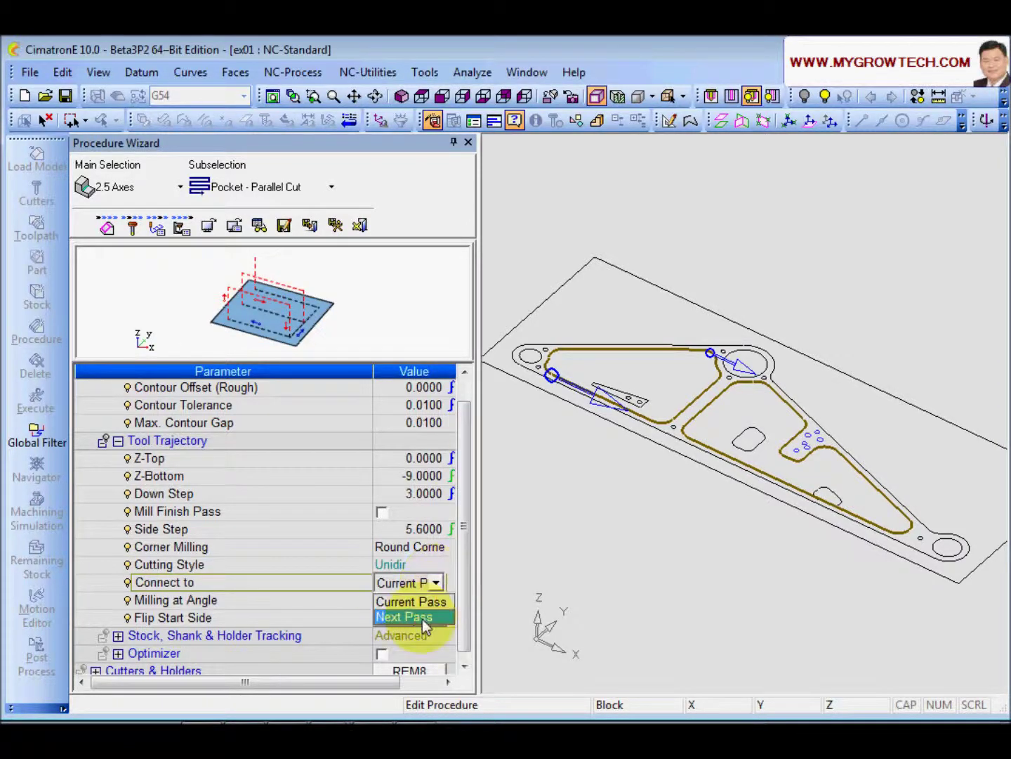
{"action": "left_click", "coordinate": [346, 583]}
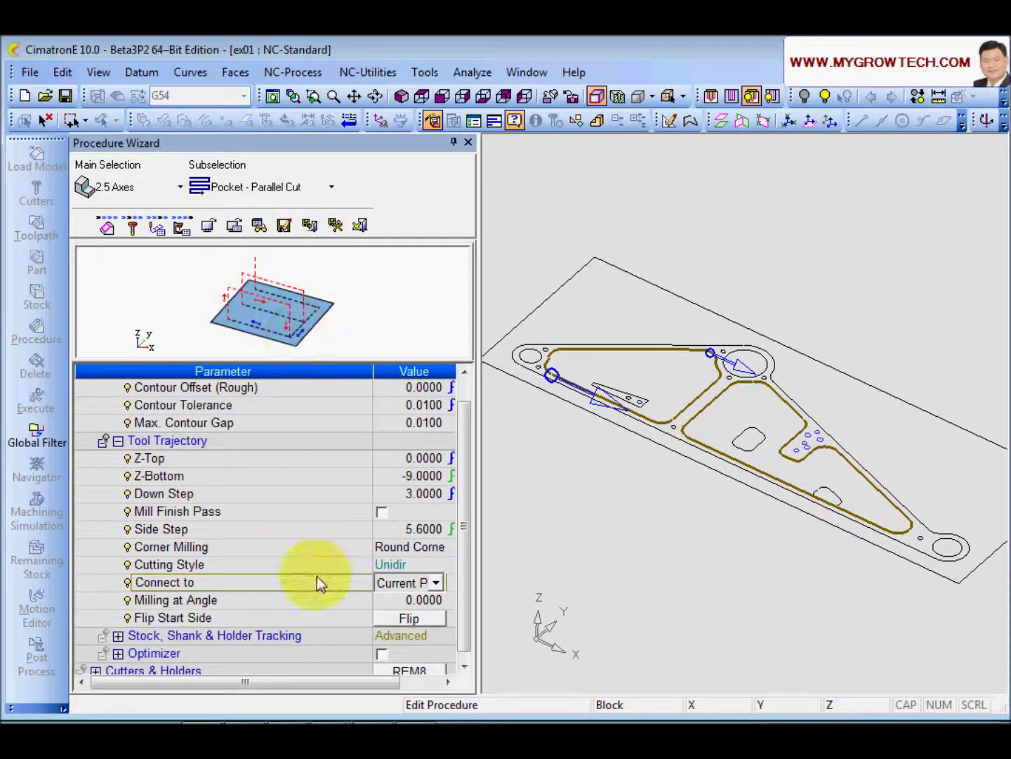
Try the Next Pass option for Connect to and set it back to Current Pass.
{"action": "left_click", "coordinate": [436, 584]}
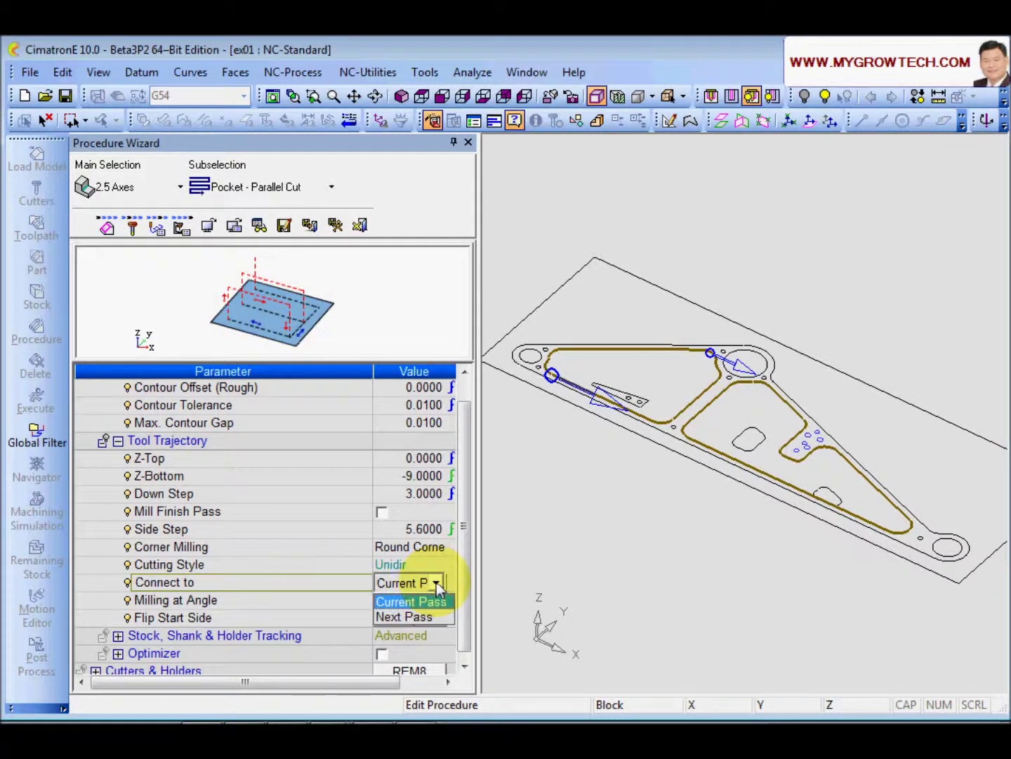
{"action": "left_click", "coordinate": [411, 613]}
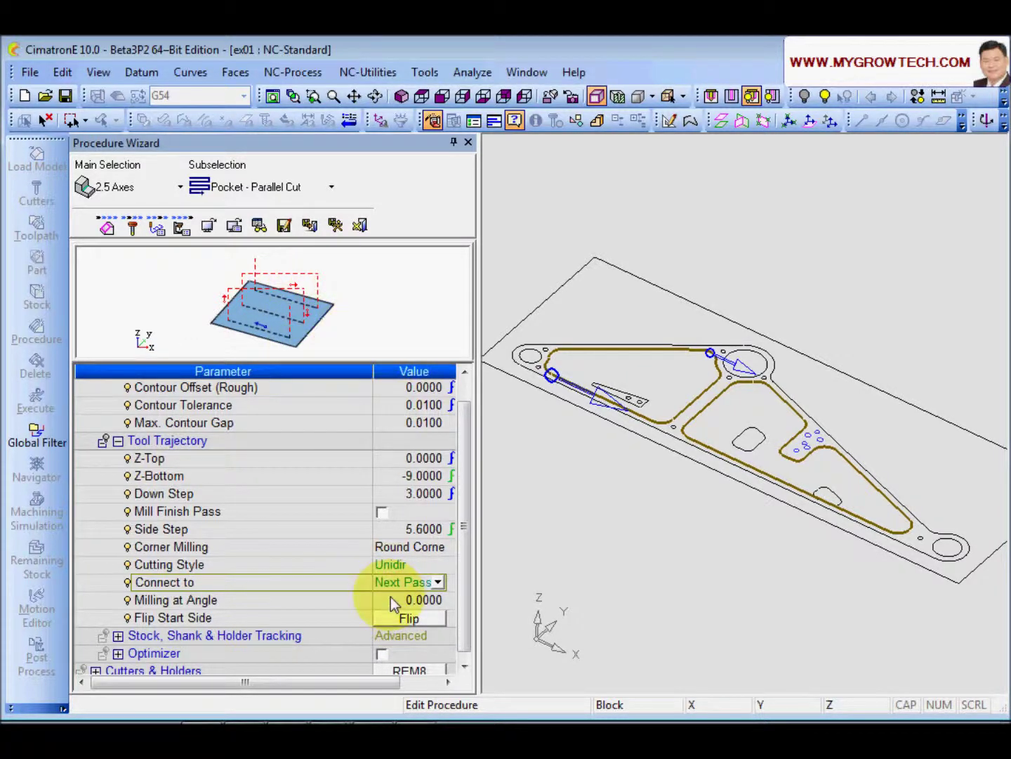
{"action": "left_click", "coordinate": [438, 586]}
{"action": "left_click", "coordinate": [408, 599]}
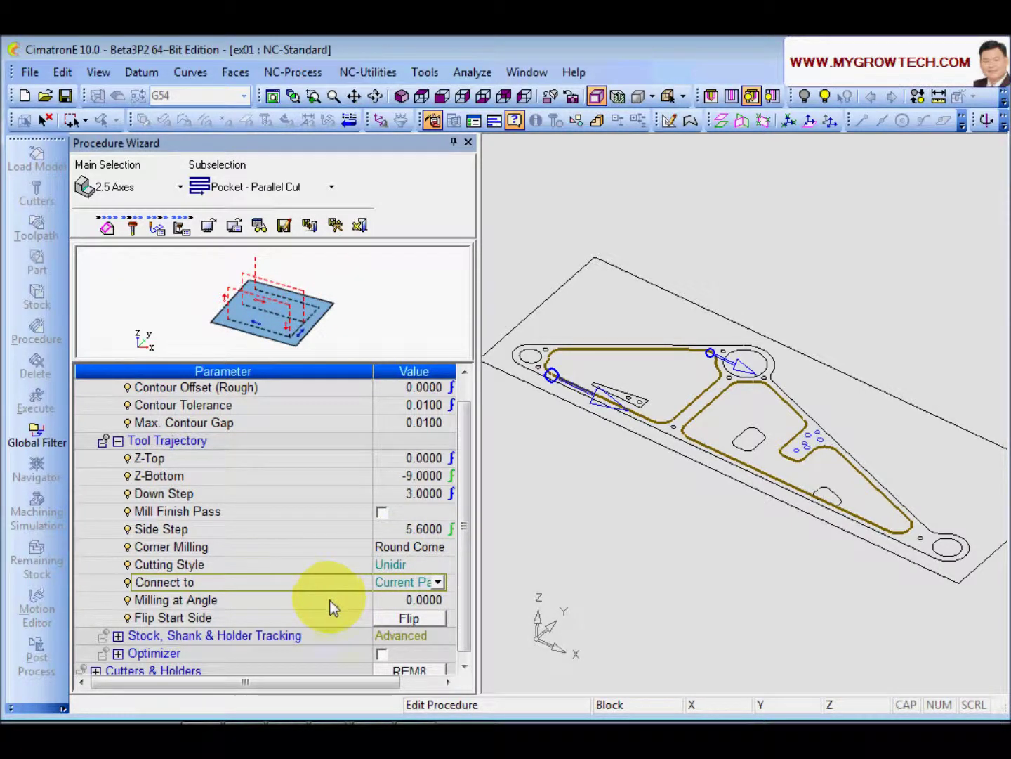
Try a Milling at Angle value of 45 and set it back to 0, and flip the start side there and back.
{"action": "left_click", "coordinate": [329, 601]}
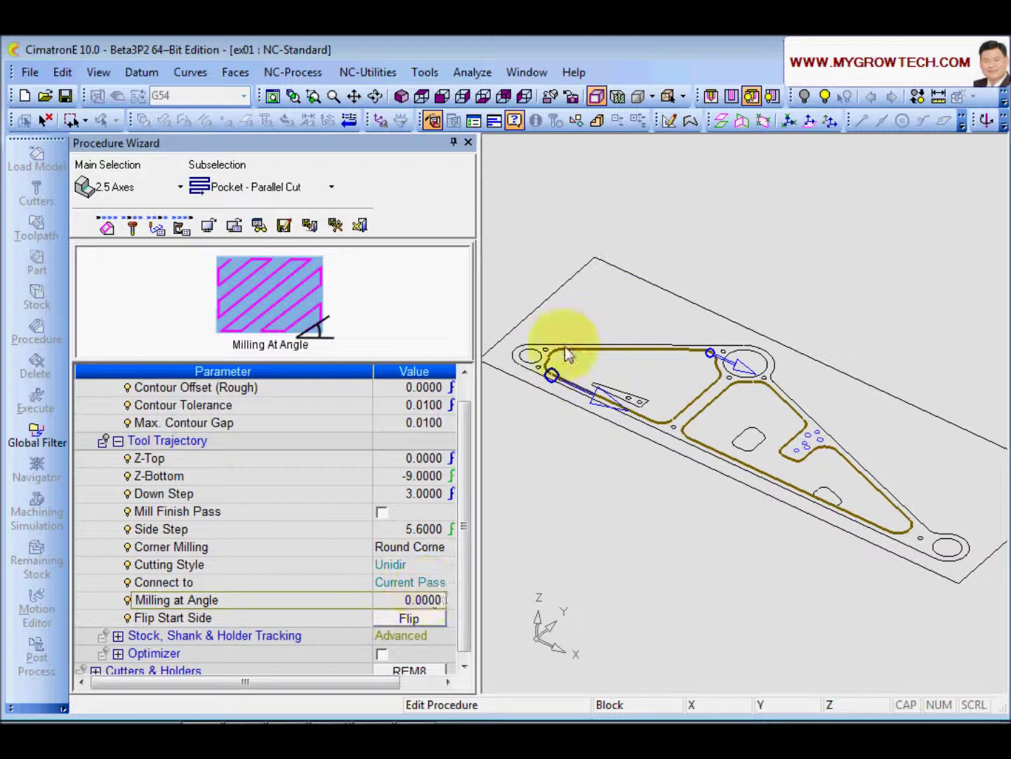
{"action": "left_click", "coordinate": [382, 603]}
{"action": "type", "text": "45"}
{"action": "key", "text": "Return"}
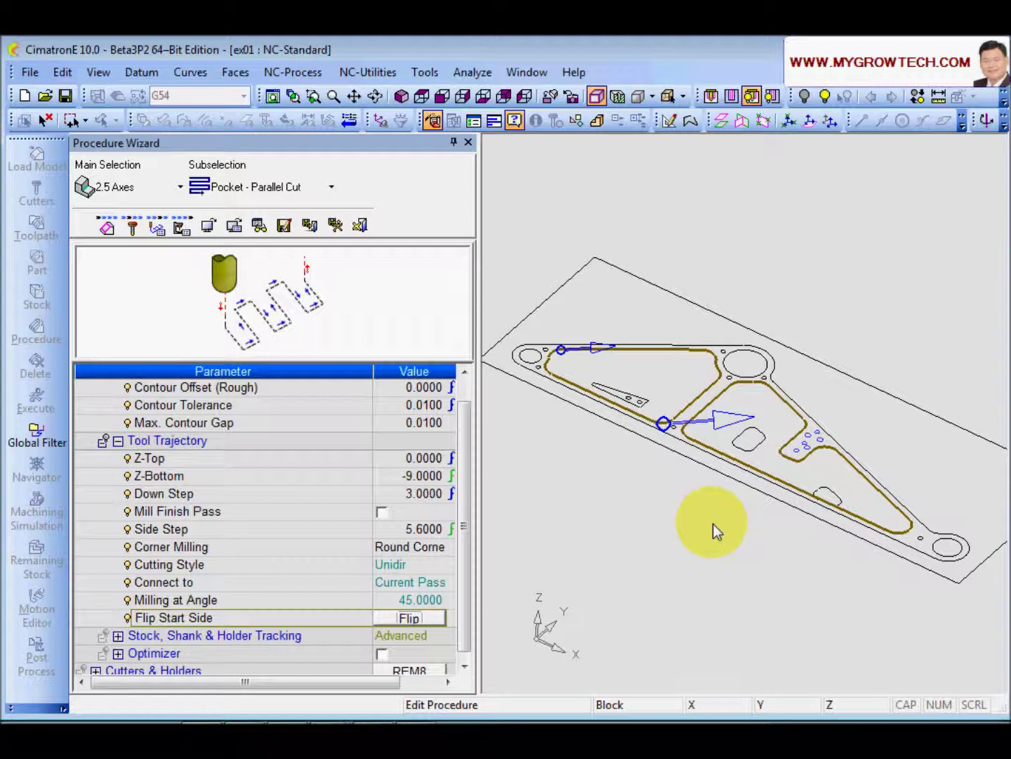
{"action": "left_click", "coordinate": [337, 601]}
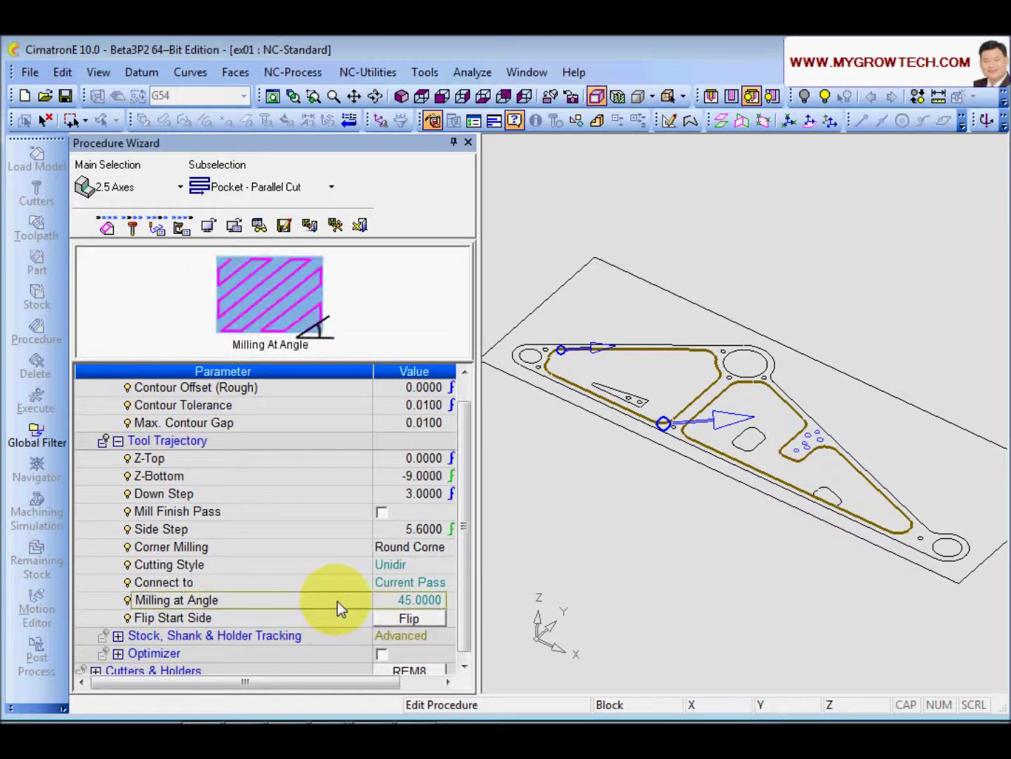
{"action": "left_click", "coordinate": [379, 602]}
{"action": "type", "text": "0"}
{"action": "key", "text": "Return"}
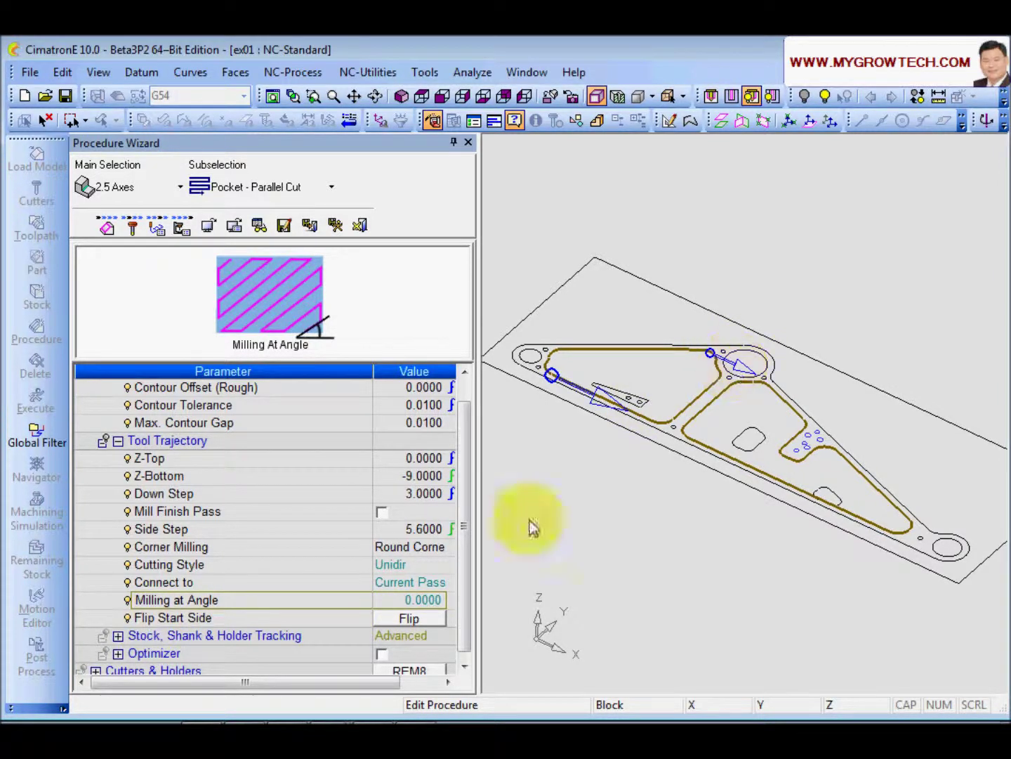
{"action": "left_click", "coordinate": [414, 628]}
{"action": "left_click", "coordinate": [414, 625]}
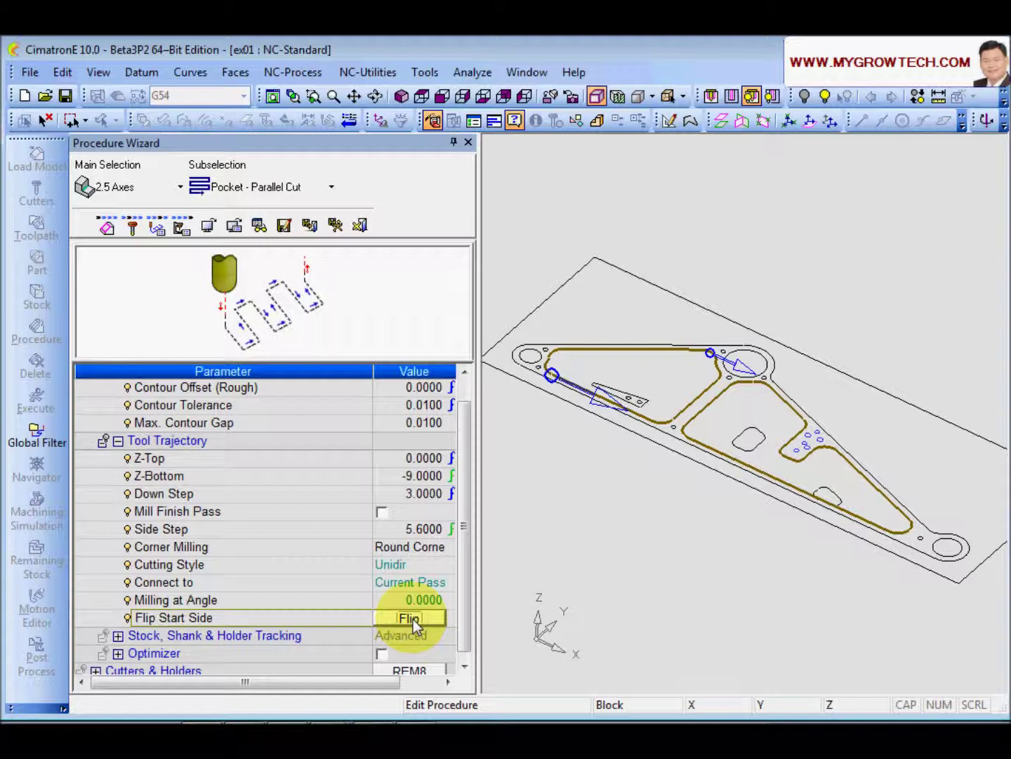
Save and calculate the parallel cut procedure and display the toolpath of 2X-Pocket_32.
{"action": "scroll", "coordinate": [464, 534], "scroll_direction": "down", "scroll_amount": 1}
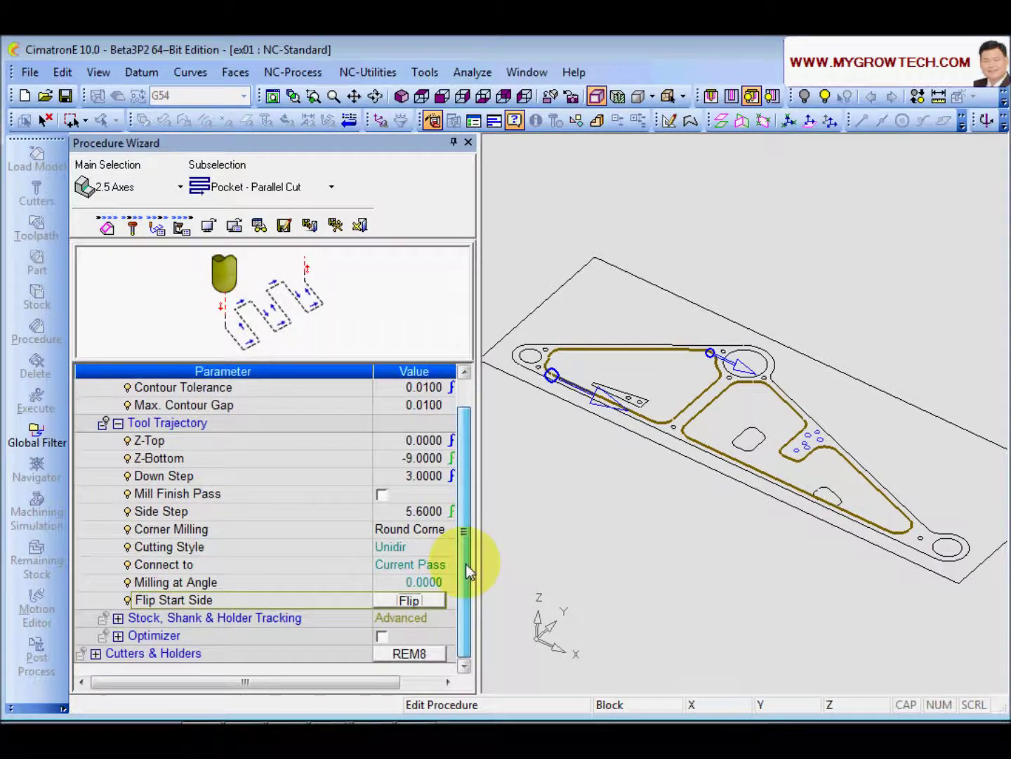
{"action": "left_click", "coordinate": [335, 224]}
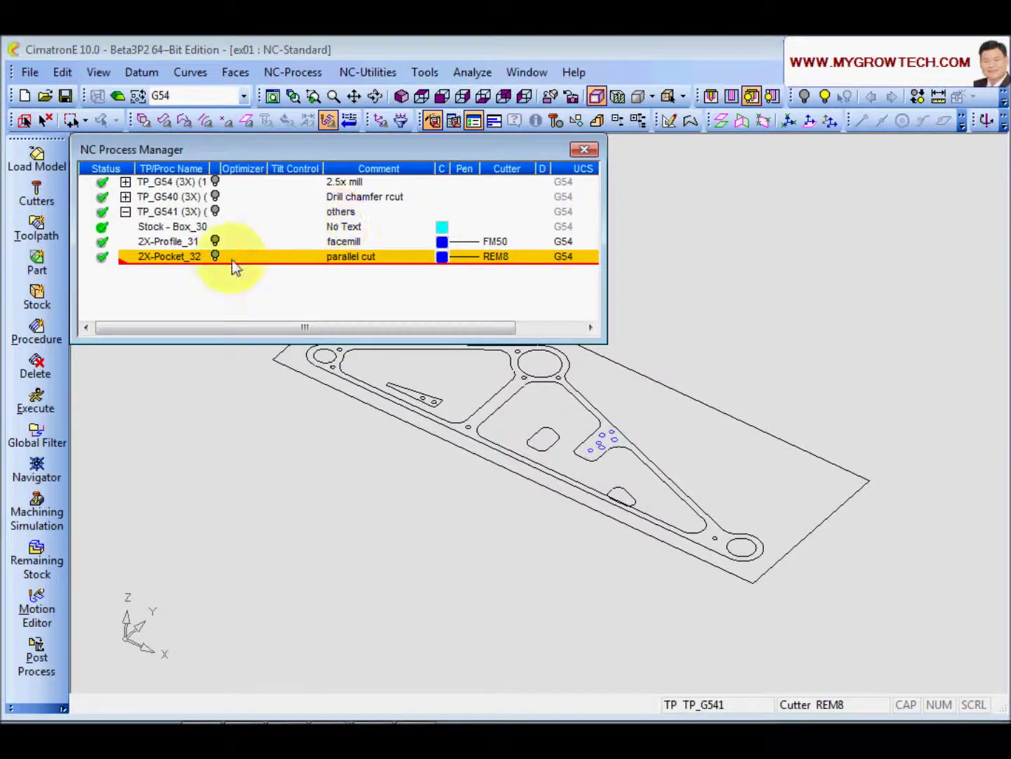
{"action": "left_click", "coordinate": [215, 255]}
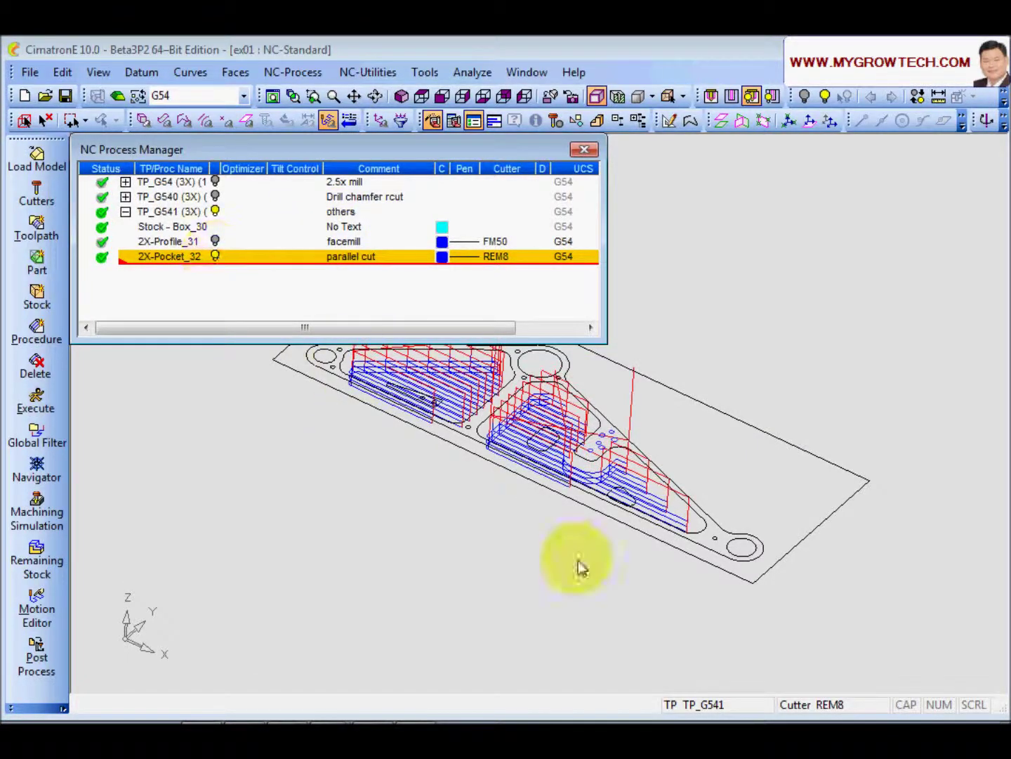
{"action": "scroll", "coordinate": [584, 554], "scroll_direction": "up", "scroll_amount": 6}
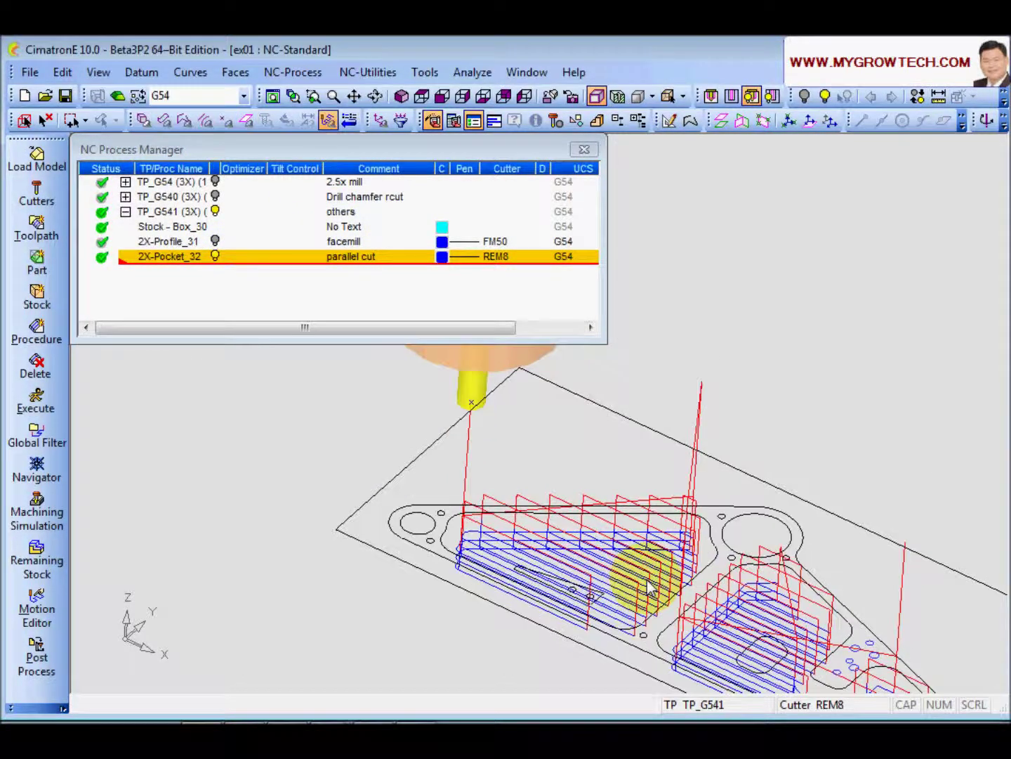
{"action": "middle_click_drag", "start_coordinate": [592, 508], "coordinate": [463, 391]}
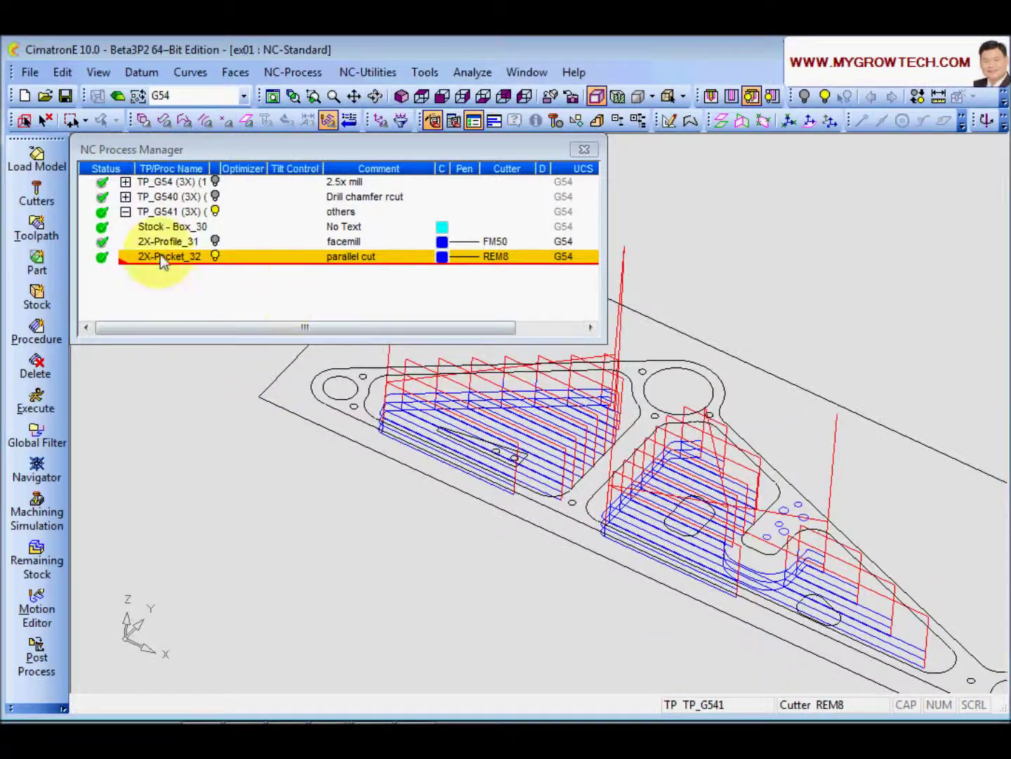
Play the 2X-Pocket_32 toolpath by block in the Navigator with All Blocks hidden, and exit the Navigator.
{"action": "right_click", "coordinate": [163, 256]}
{"action": "left_click", "coordinate": [218, 466]}
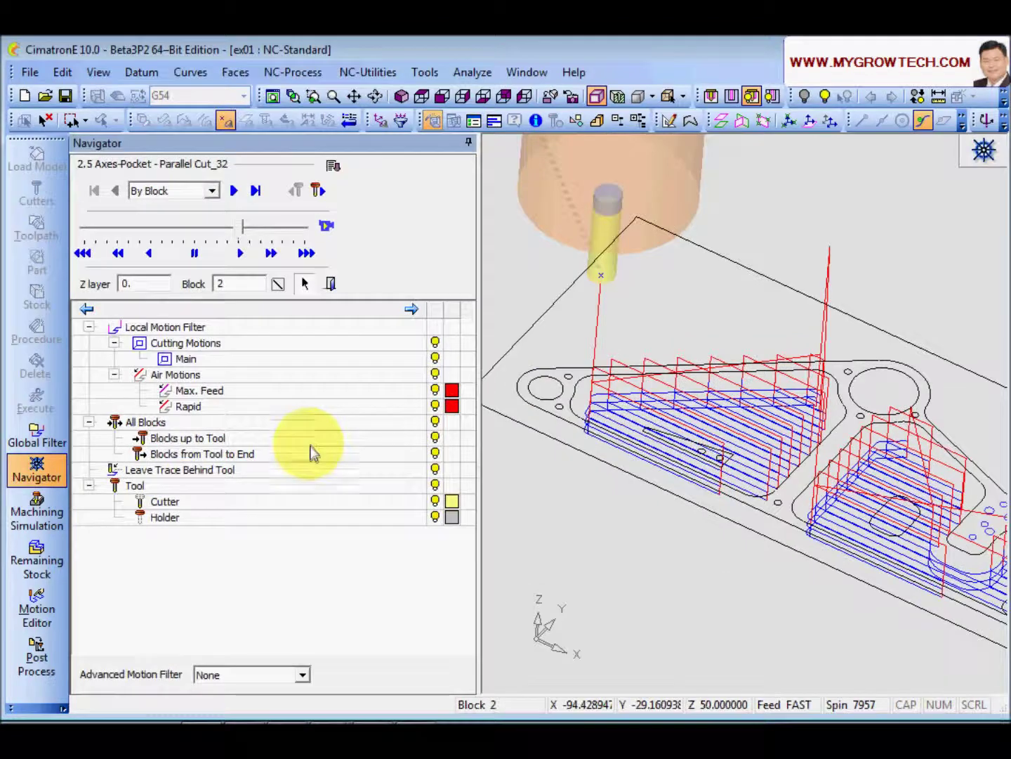
{"action": "left_click", "coordinate": [435, 421]}
{"action": "left_click_drag", "start_coordinate": [243, 225], "coordinate": [277, 225]}
{"action": "left_click", "coordinate": [327, 226]}
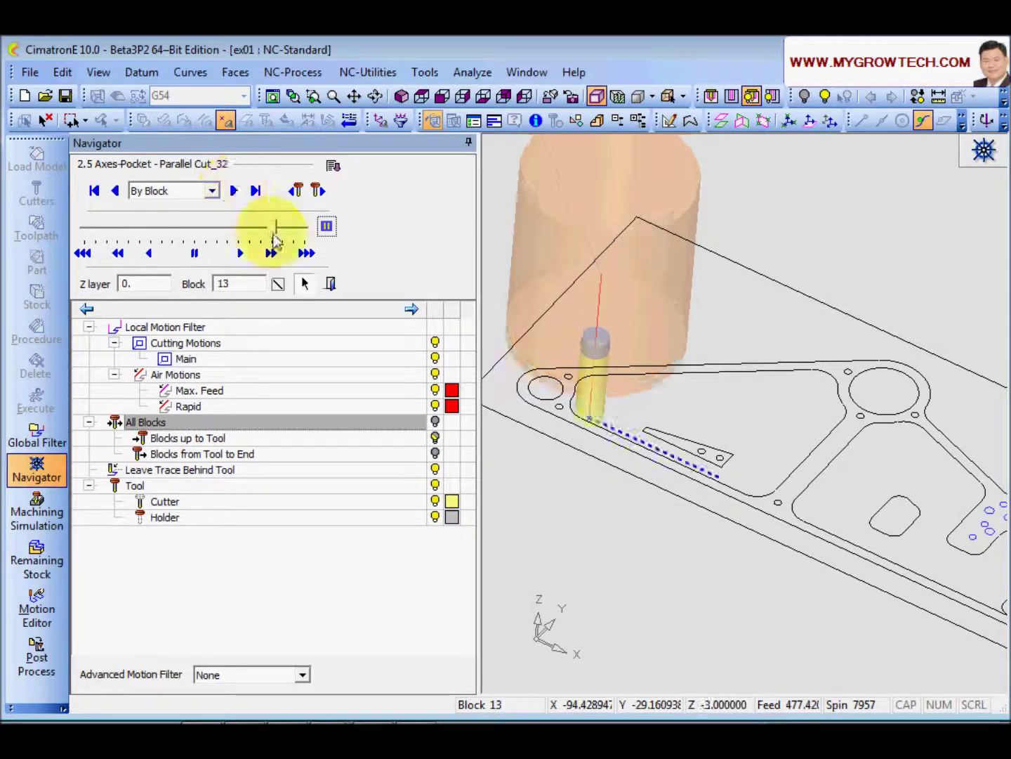
{"action": "left_click_drag", "start_coordinate": [277, 225], "coordinate": [291, 240]}
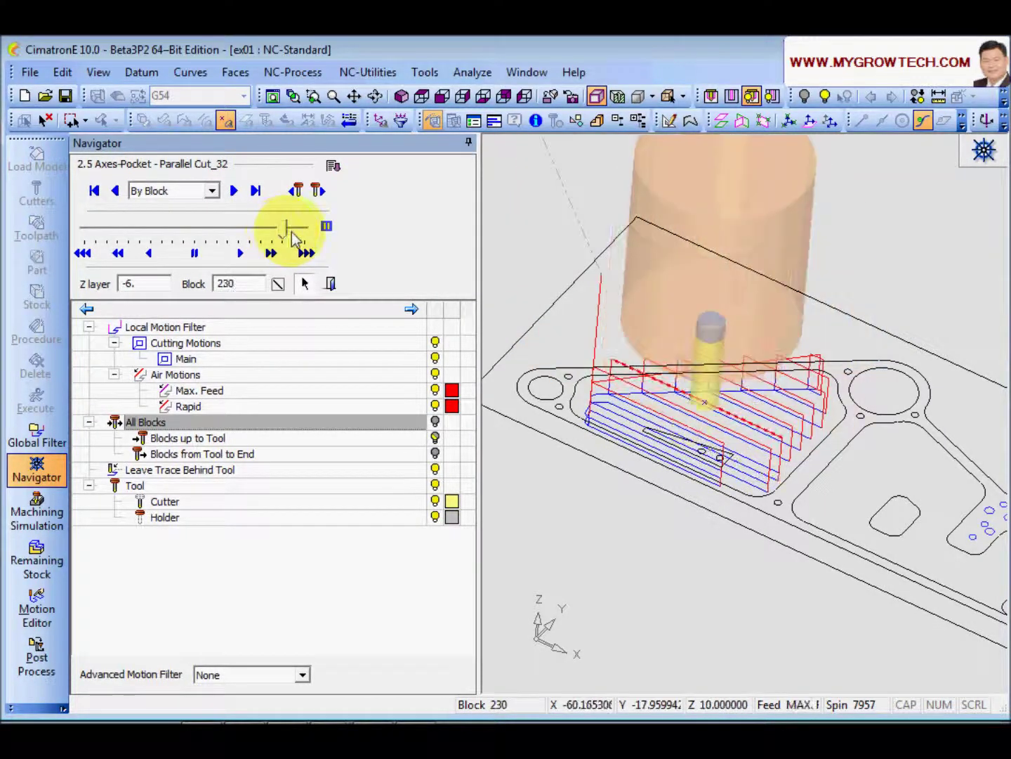
{"action": "left_click", "coordinate": [326, 224]}
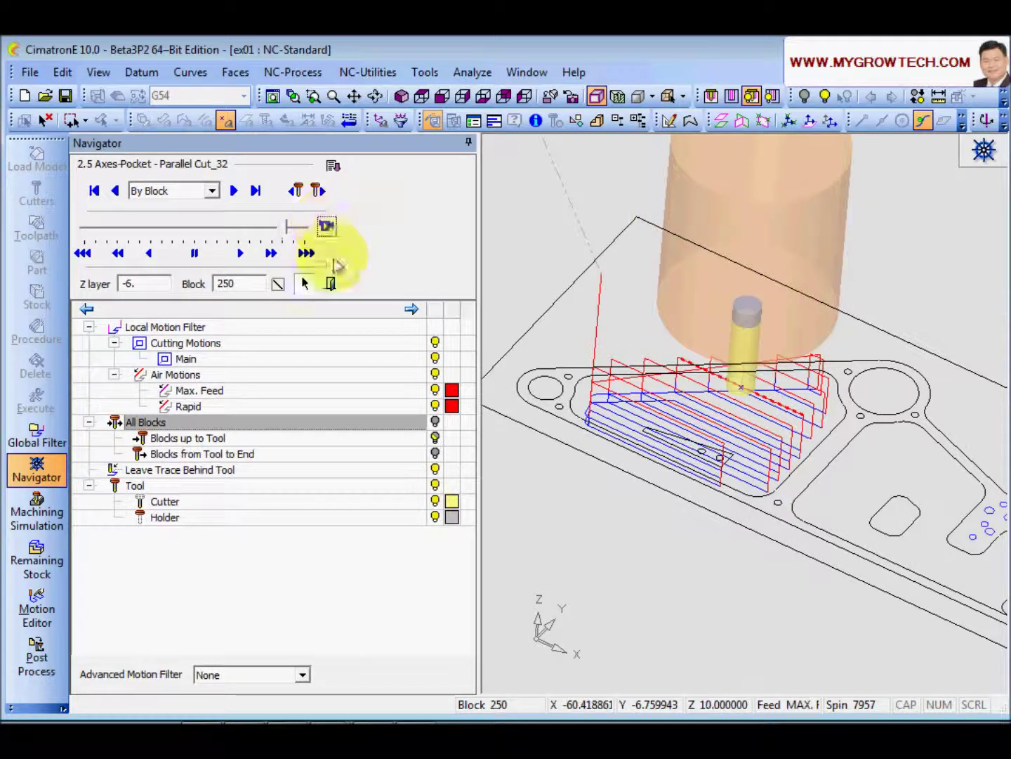
{"action": "left_click", "coordinate": [332, 284]}
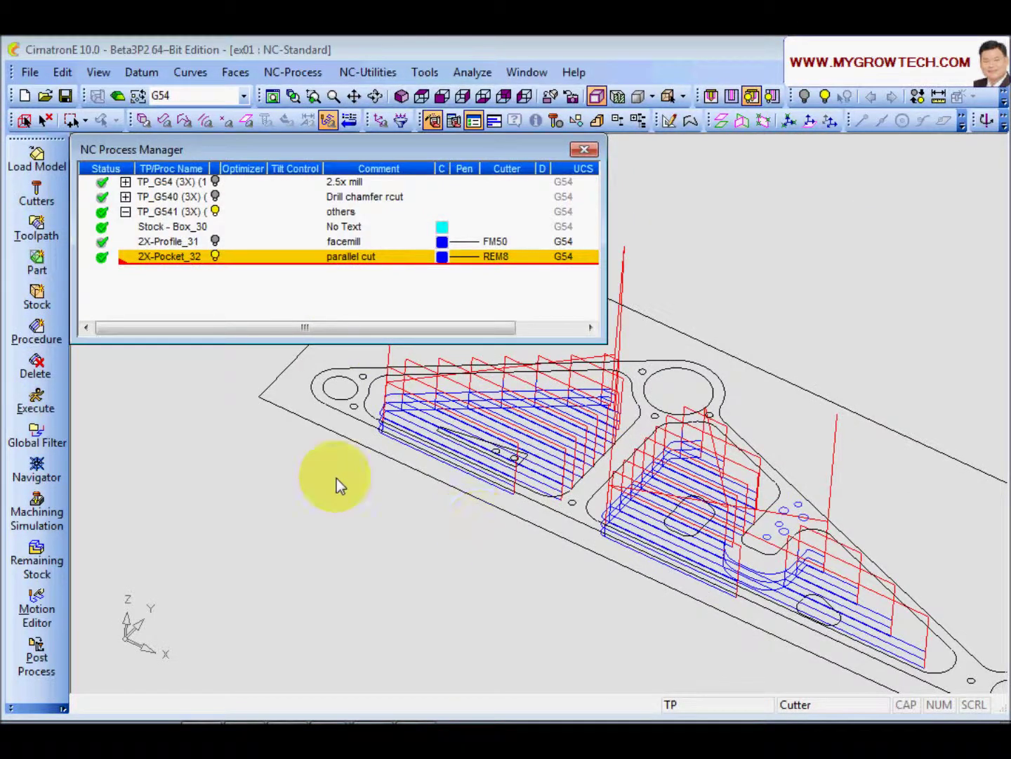
Set the Cutting Style of 2X-Pocket_32 to Bidir and recalculate the procedure.
{"action": "double_click", "coordinate": [176, 257]}
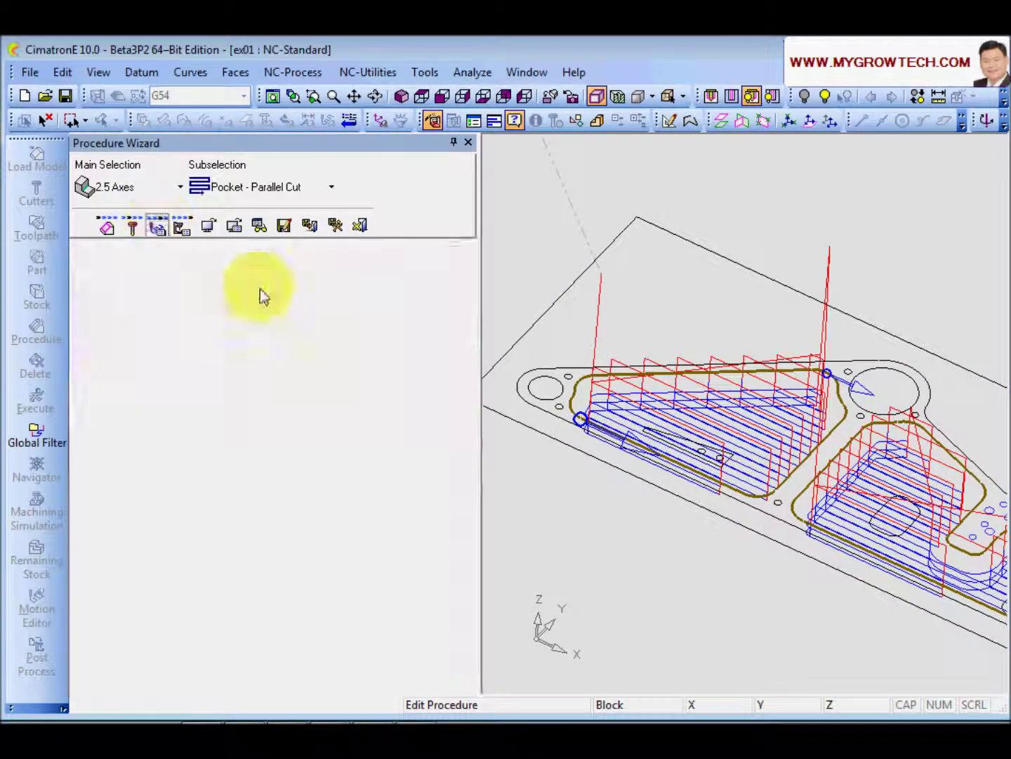
{"action": "left_click_drag", "start_coordinate": [460, 465], "coordinate": [463, 530]}
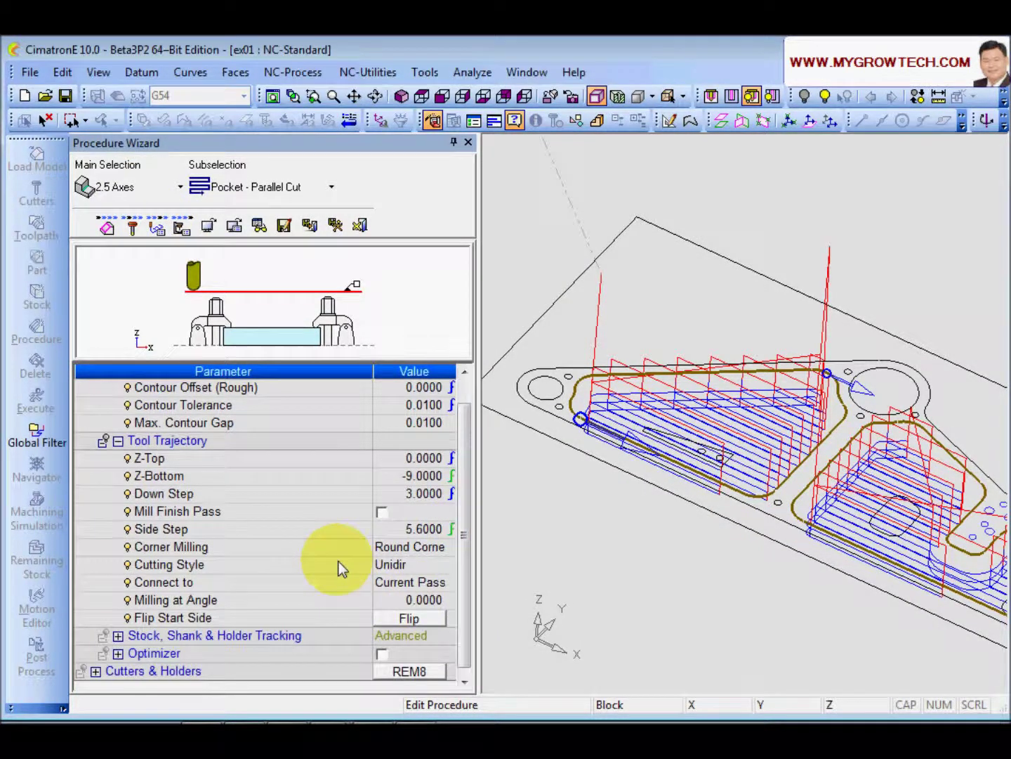
{"action": "left_click", "coordinate": [439, 569]}
{"action": "left_click", "coordinate": [436, 566]}
{"action": "left_click", "coordinate": [420, 585]}
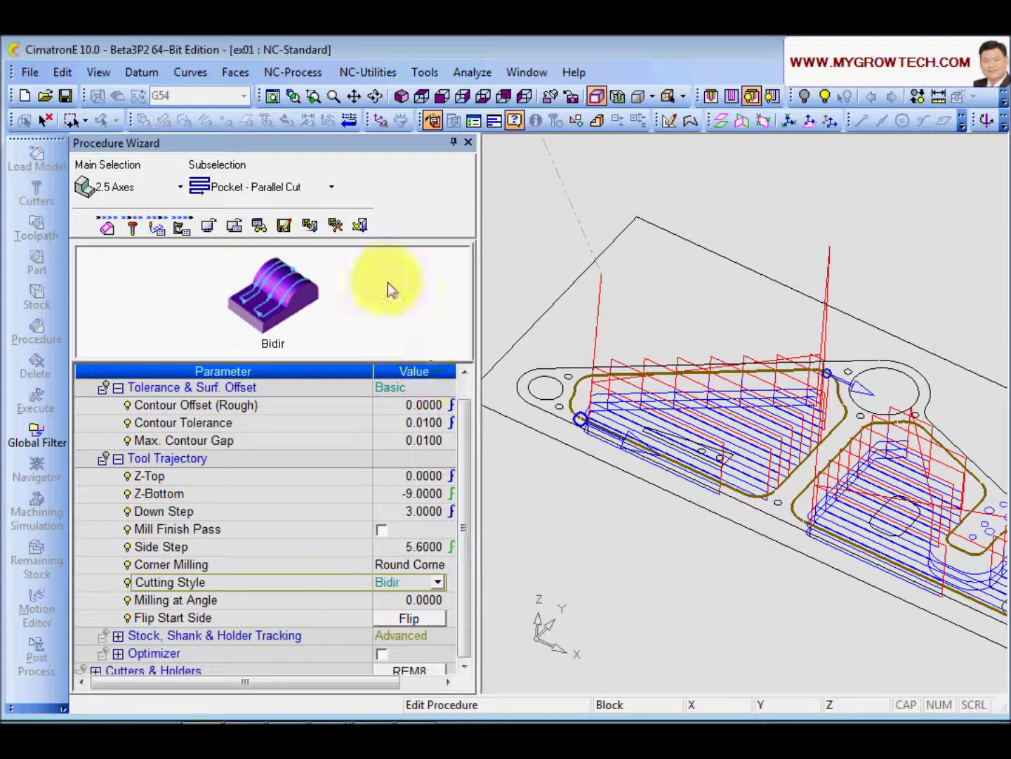
{"action": "left_click", "coordinate": [335, 225]}
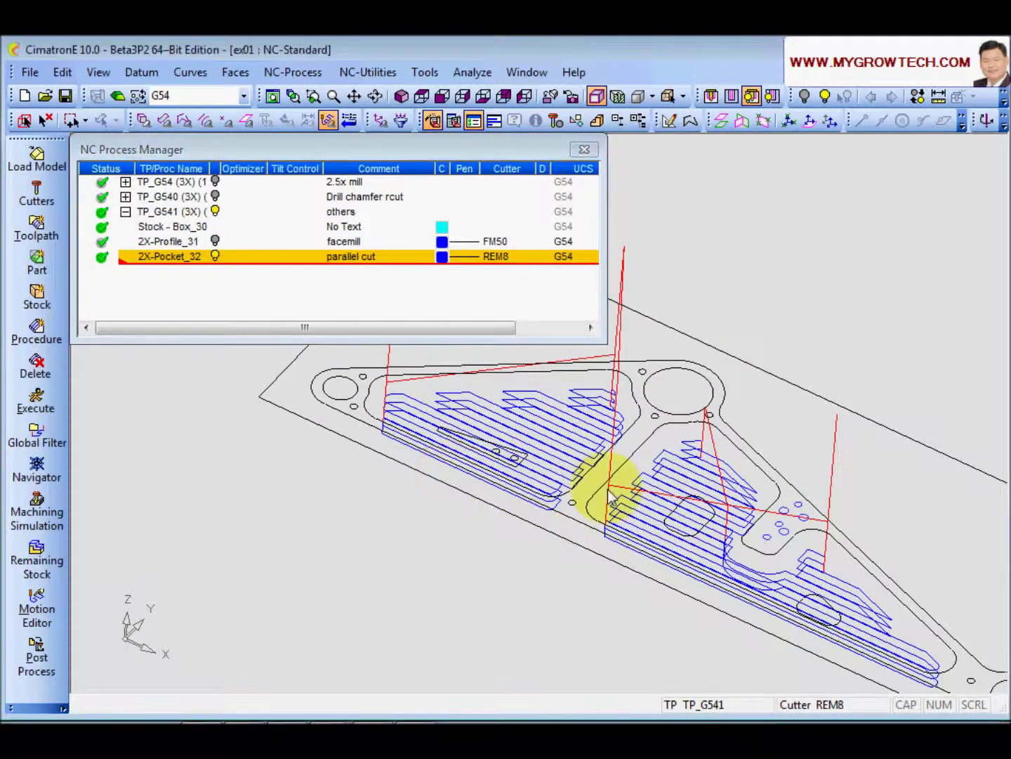
Run the parallel cut toolpath in the machine simulation and pause it partway through the pockets.
{"action": "scroll", "coordinate": [605, 481], "scroll_direction": "up", "scroll_amount": 3}
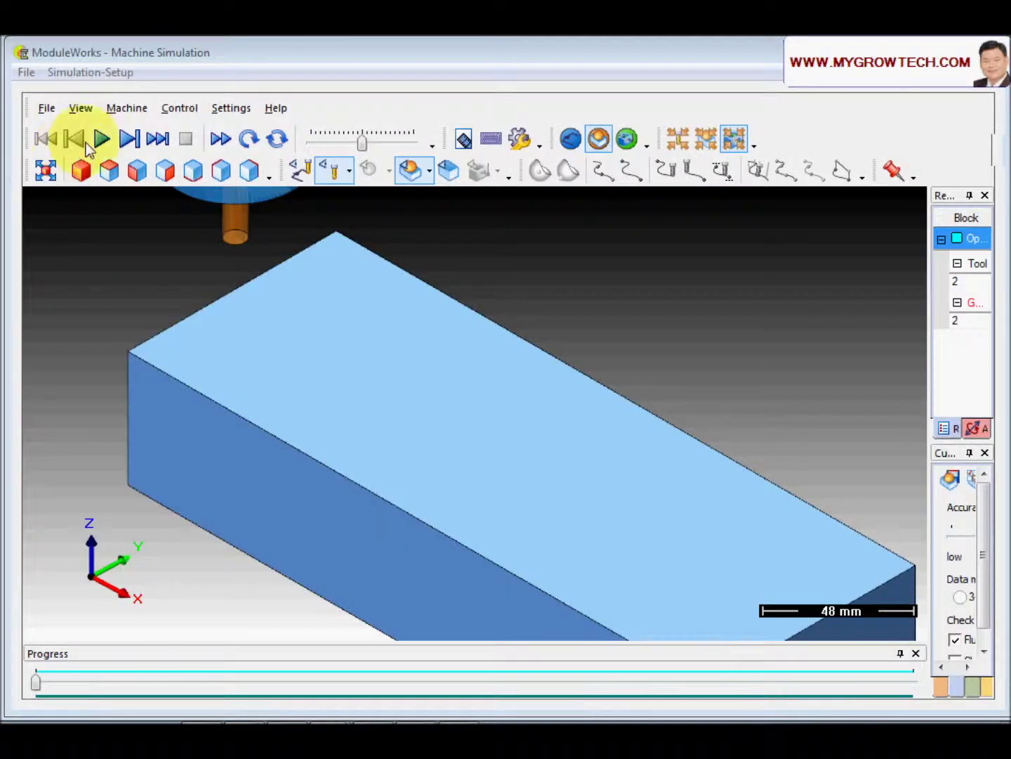
{"action": "left_click", "coordinate": [102, 138]}
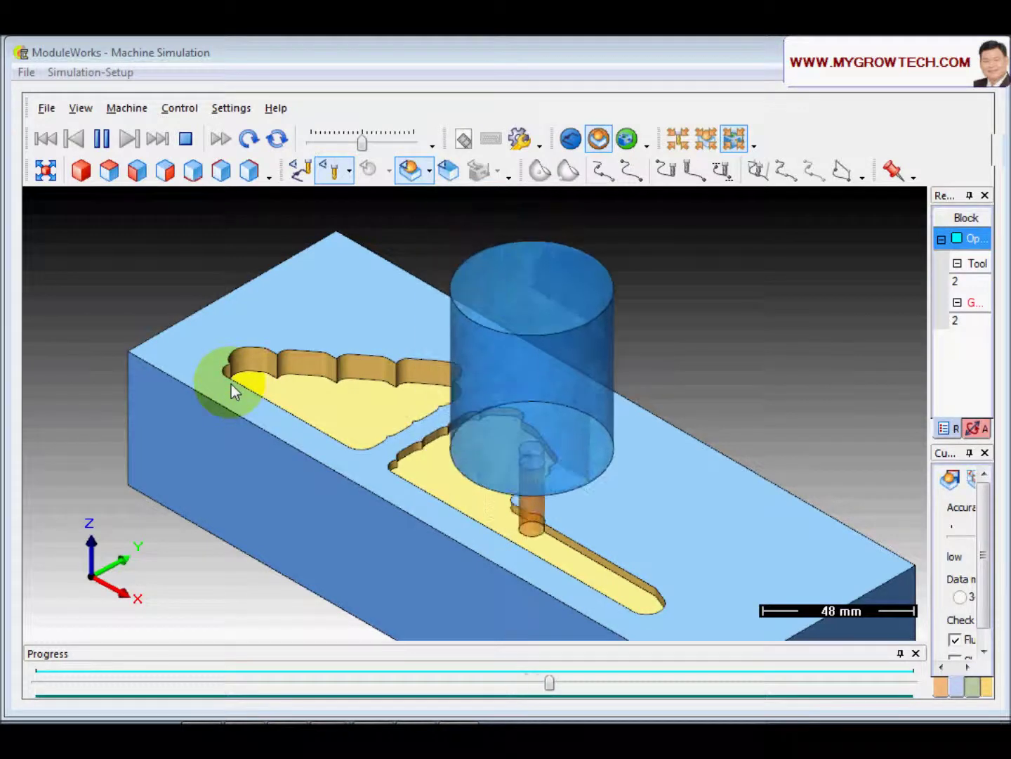
{"action": "left_click", "coordinate": [120, 168]}
{"action": "left_click", "coordinate": [101, 137]}
Examine the walls of the two simulated pockets up close from several angles.
{"action": "scroll", "coordinate": [318, 448], "scroll_direction": "up", "scroll_amount": 5}
{"action": "left_click_drag", "start_coordinate": [318, 448], "coordinate": [538, 440]}
{"action": "scroll", "coordinate": [471, 519], "scroll_direction": "up", "scroll_amount": 2}
{"action": "scroll", "coordinate": [469, 467], "scroll_direction": "down", "scroll_amount": 3}
{"action": "left_click_drag", "start_coordinate": [469, 465], "coordinate": [431, 391]}
{"action": "mouse_move", "coordinate": [419, 441]}
{"action": "left_mouse_down"}
{"action": "mouse_move", "coordinate": [420, 508]}
{"action": "mouse_move", "coordinate": [395, 421]}
{"action": "mouse_move", "coordinate": [413, 436]}
{"action": "mouse_move", "coordinate": [420, 495]}
{"action": "mouse_move", "coordinate": [366, 429]}
{"action": "mouse_move", "coordinate": [430, 467]}
{"action": "mouse_move", "coordinate": [421, 401]}
{"action": "mouse_move", "coordinate": [434, 470]}
{"action": "mouse_move", "coordinate": [428, 423]}
{"action": "mouse_move", "coordinate": [422, 447]}
{"action": "left_mouse_up"}
{"action": "right_click_drag", "start_coordinate": [431, 450], "coordinate": [307, 391]}
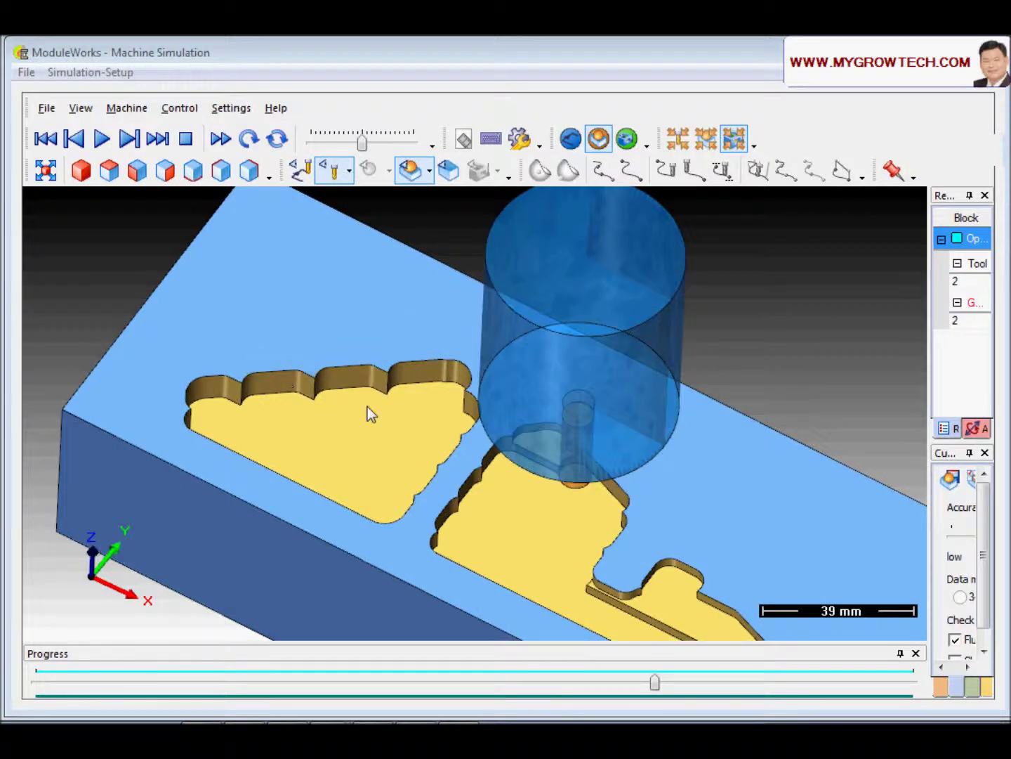
{"action": "scroll", "coordinate": [367, 407], "scroll_direction": "down", "scroll_amount": 3}
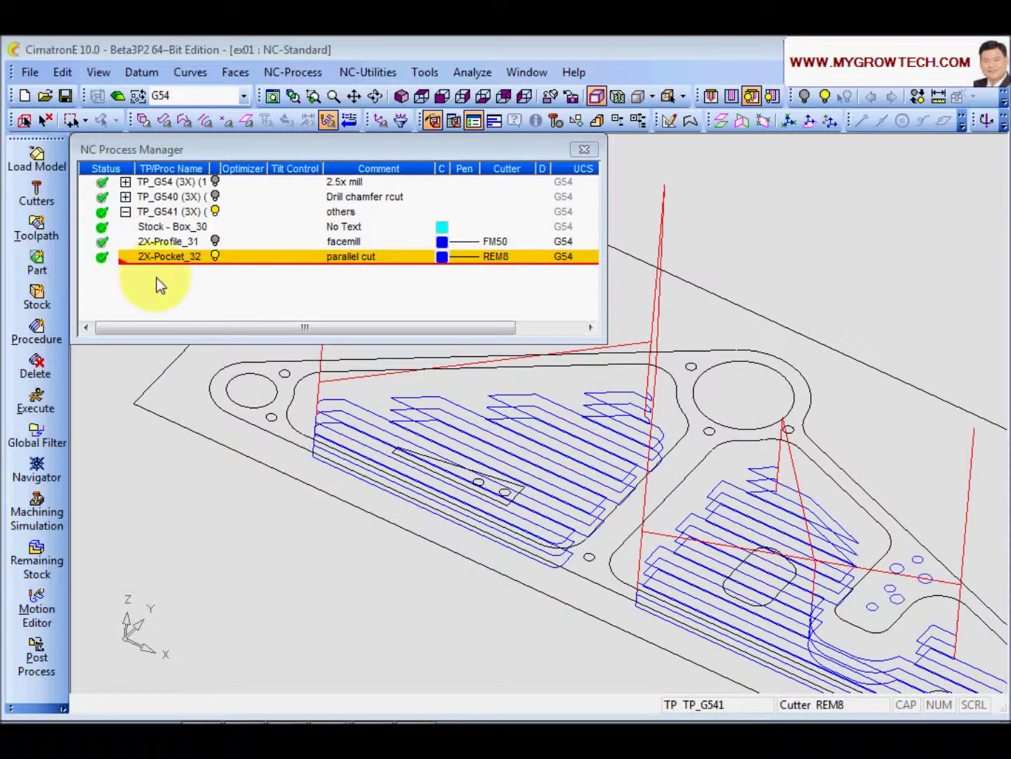
Open the 2X-Pocket_32 procedure for editing and enable Mill Finish Pass in its tool trajectory parameters.
{"action": "left_click", "coordinate": [182, 262]}
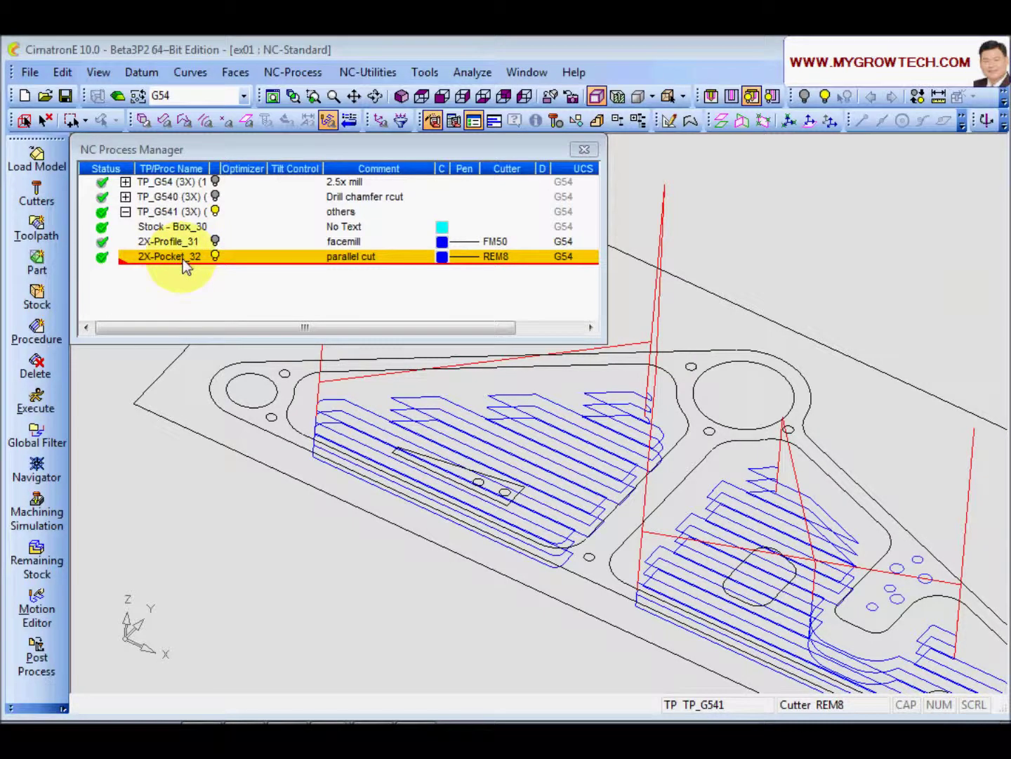
{"action": "double_click", "coordinate": [183, 257]}
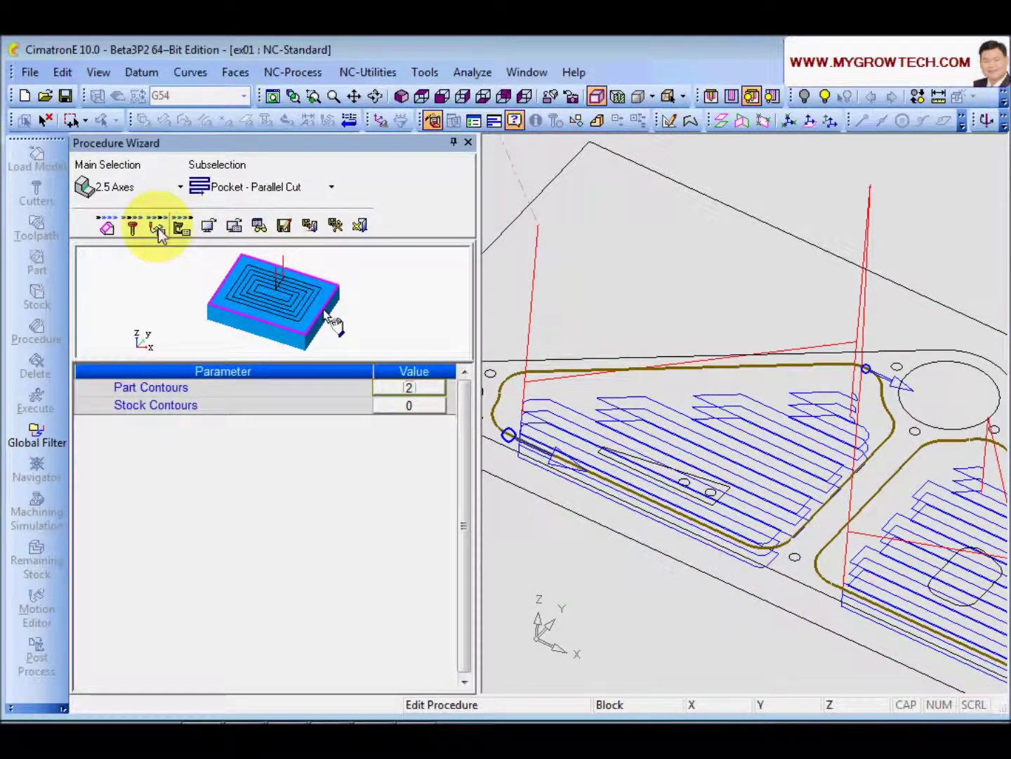
{"action": "left_click", "coordinate": [159, 231]}
{"action": "left_click_drag", "start_coordinate": [463, 441], "coordinate": [463, 484]}
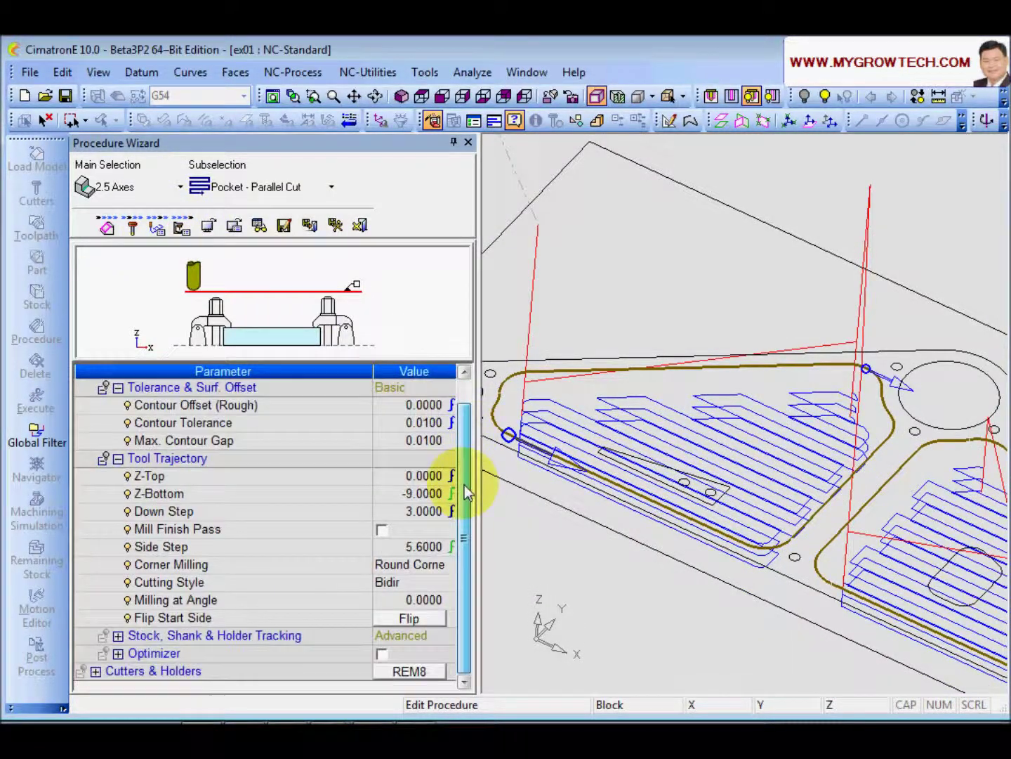
{"action": "left_click", "coordinate": [158, 533]}
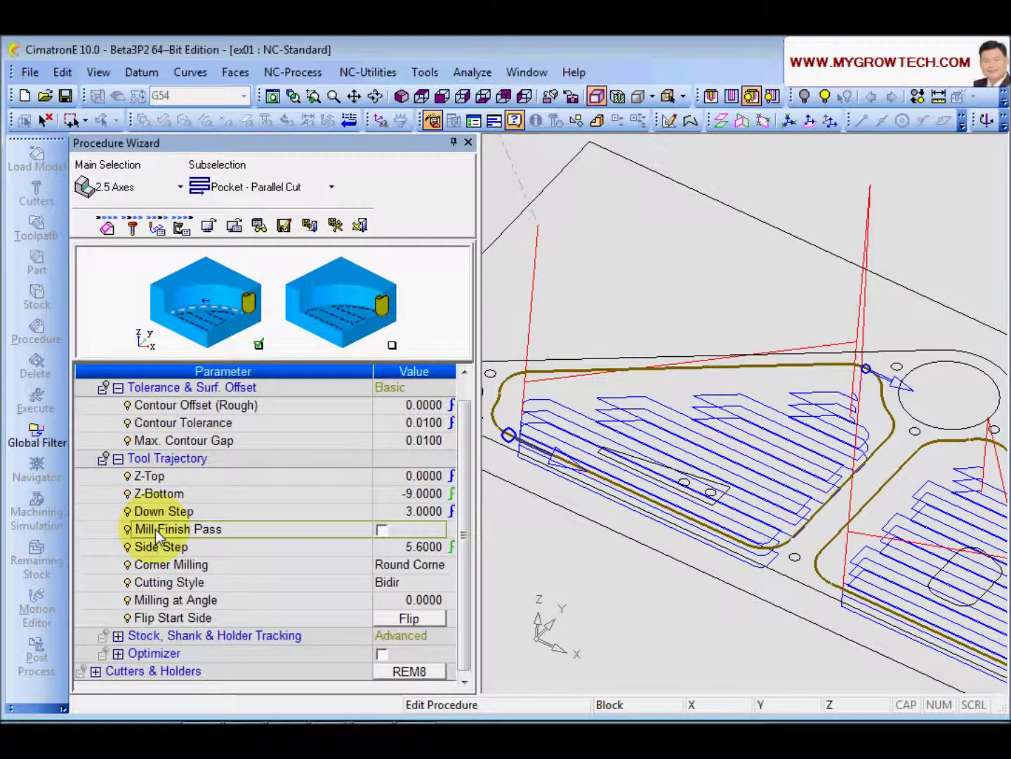
{"action": "left_click", "coordinate": [381, 529]}
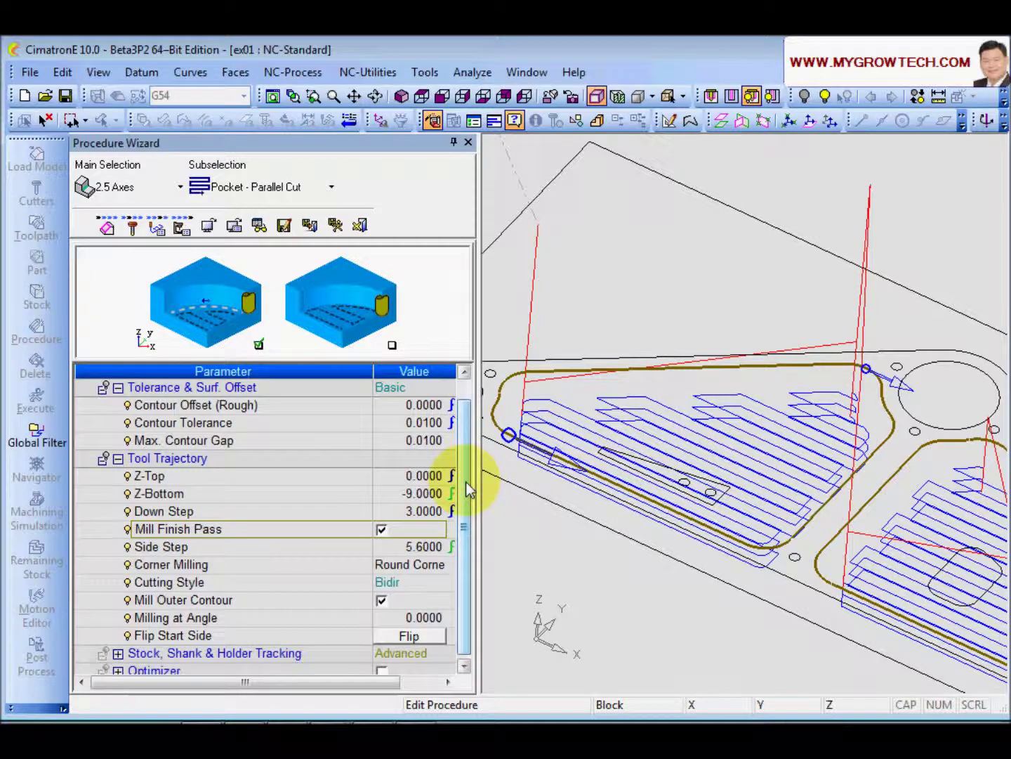
Set Contour Offset (Rough) to 1 and recalculate the parallel cut procedure.
{"action": "scroll", "coordinate": [465, 483], "scroll_direction": "up", "scroll_amount": 2}
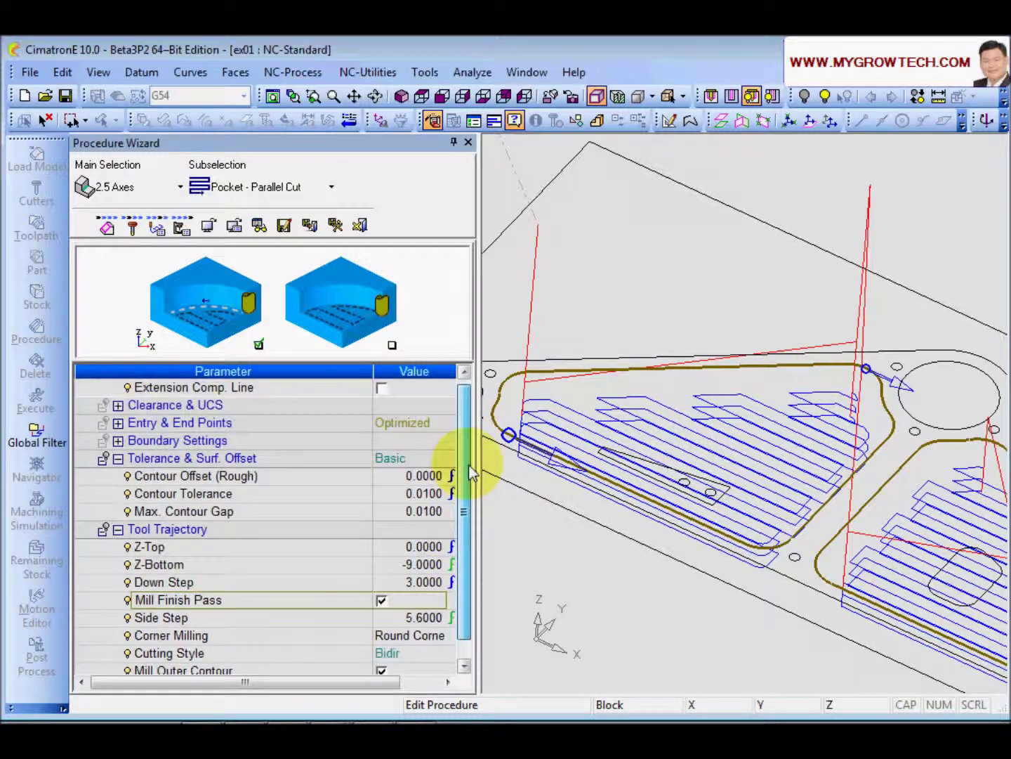
{"action": "left_click", "coordinate": [211, 476]}
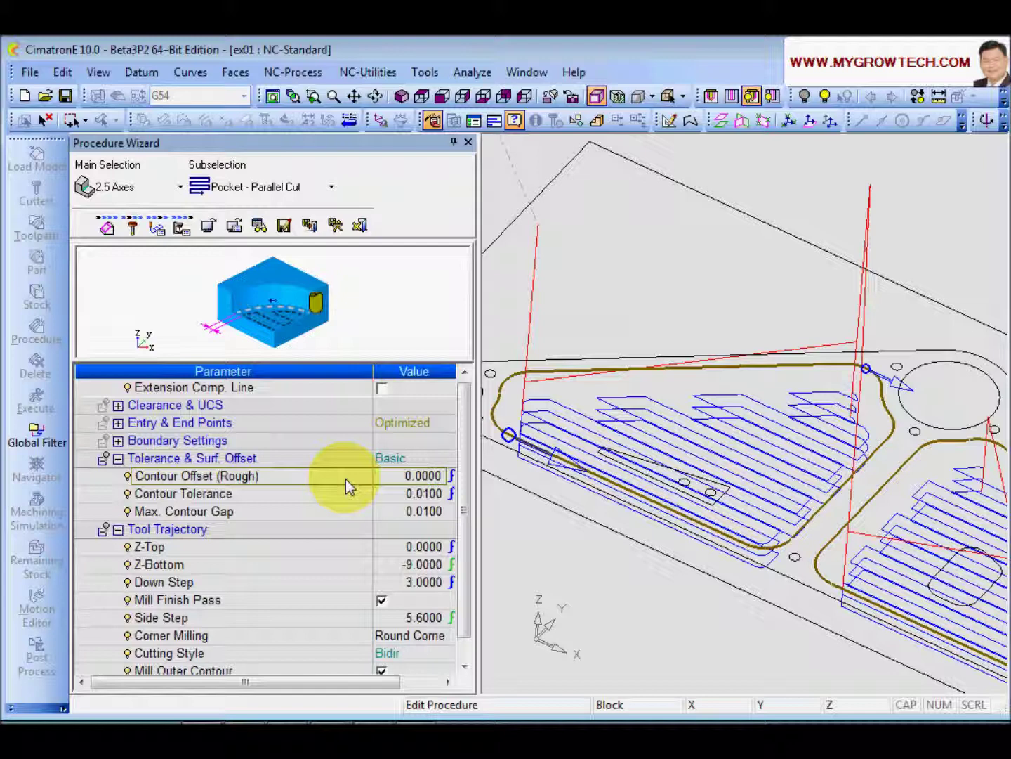
{"action": "left_click", "coordinate": [388, 477]}
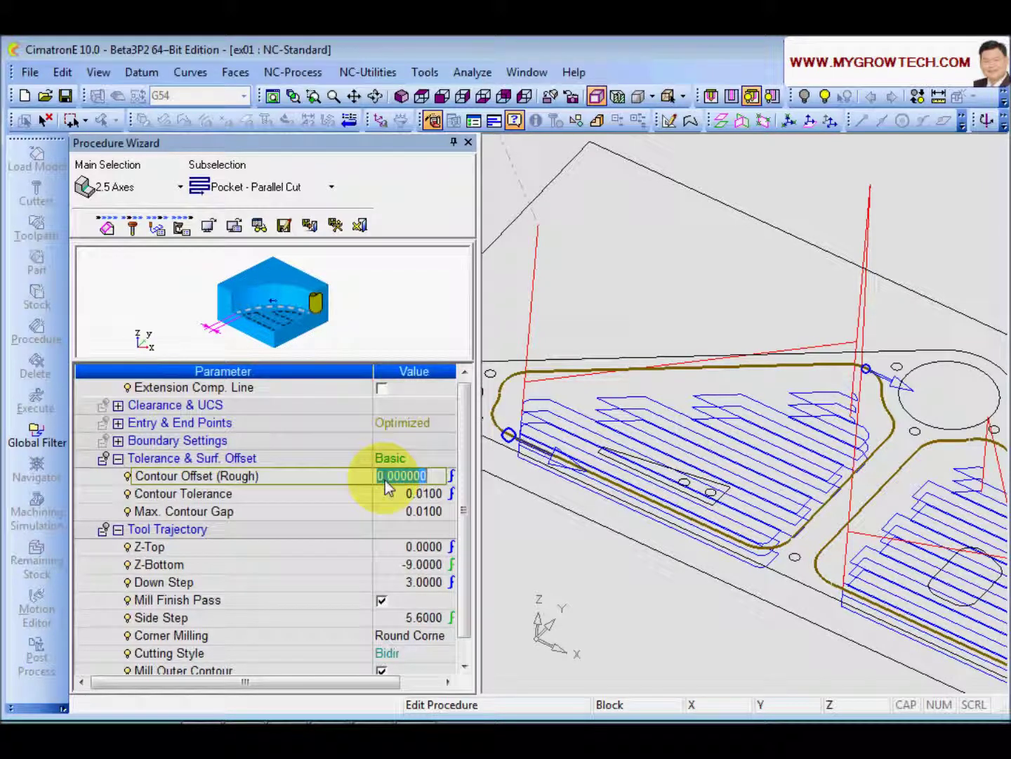
{"action": "type", "text": "1"}
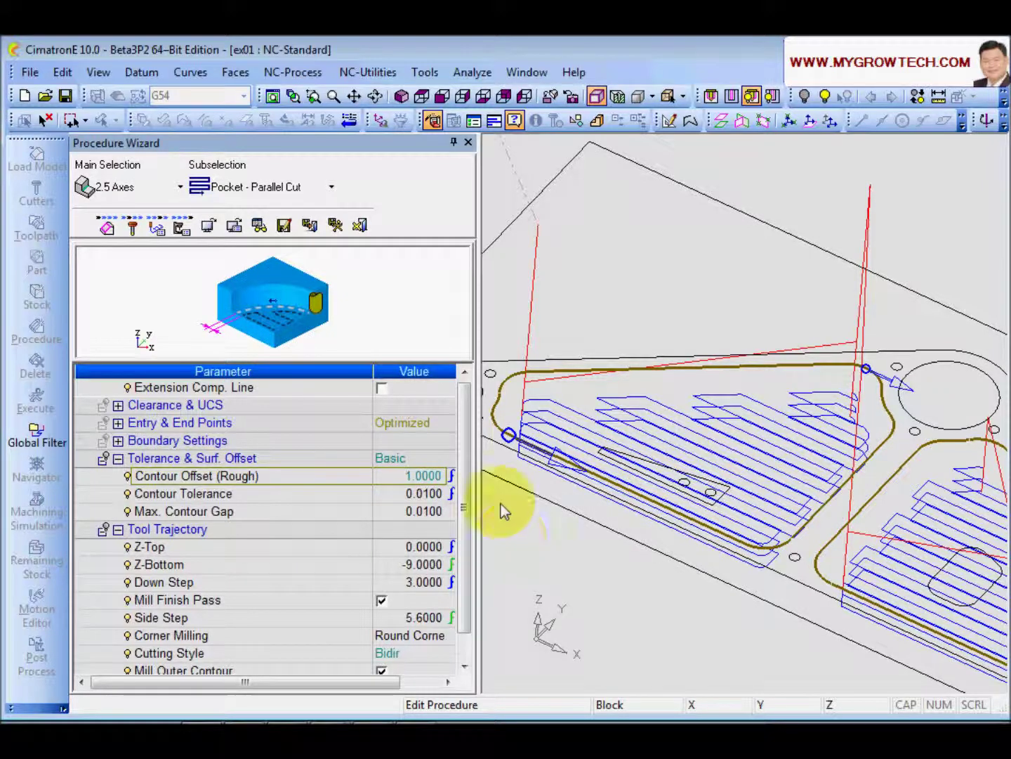
{"action": "left_click_drag", "start_coordinate": [463, 507], "coordinate": [472, 541]}
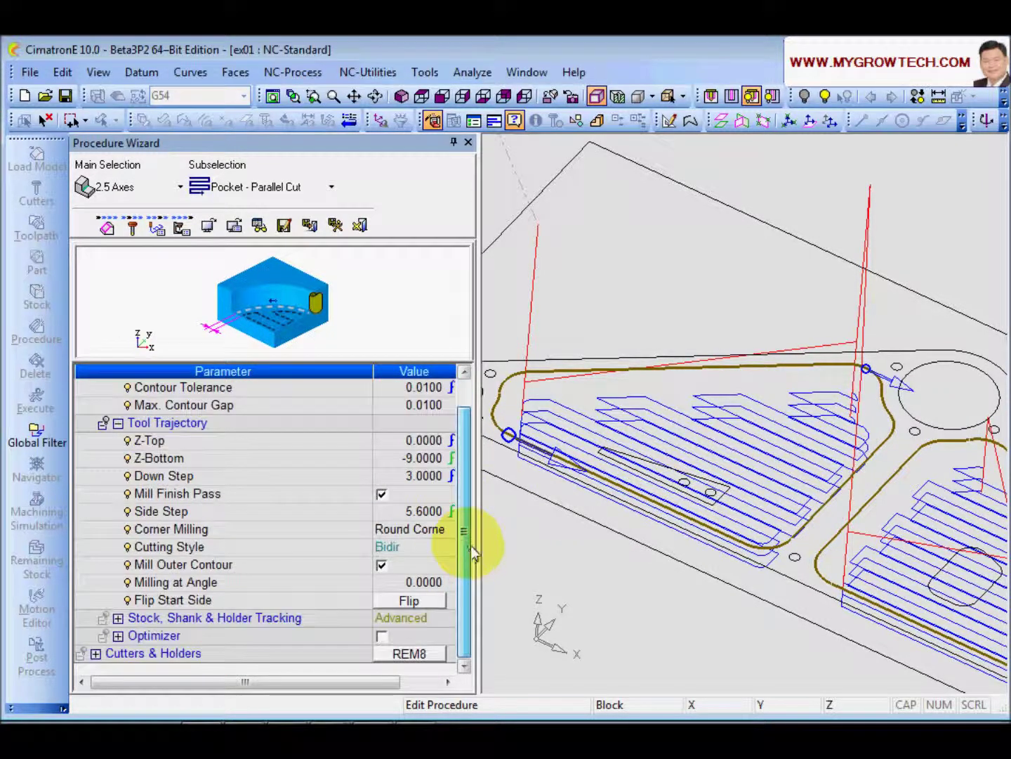
{"action": "left_click", "coordinate": [340, 226]}
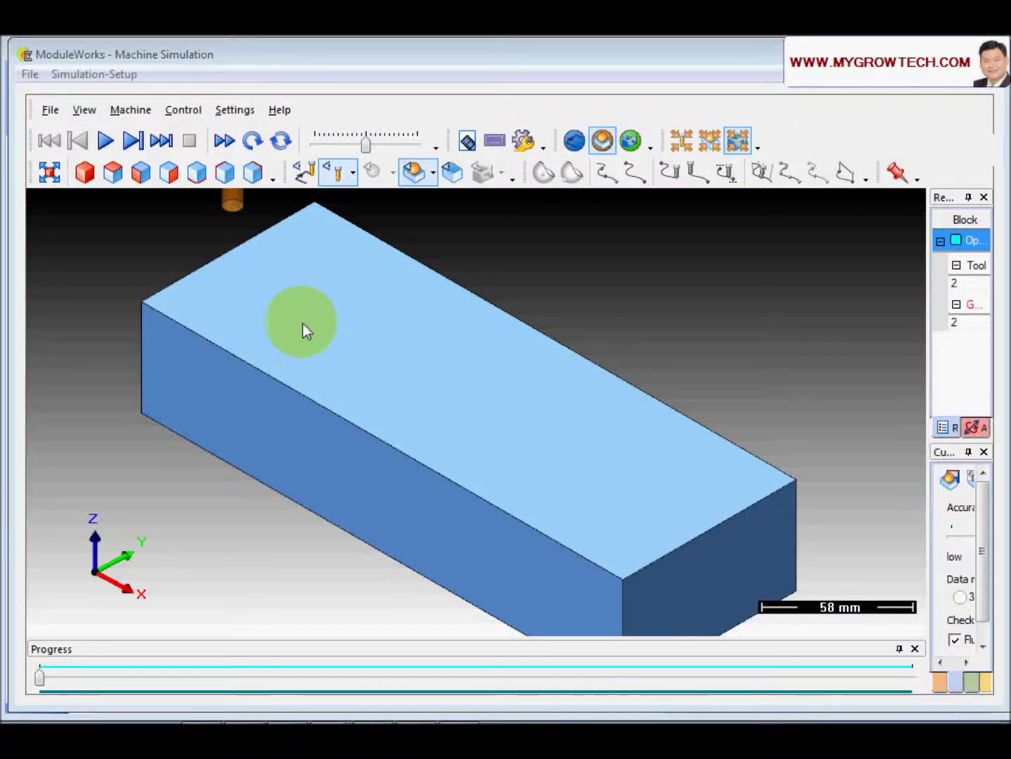
Run the recalculated parallel cut in the machine simulation and pause it while the triangular pocket is being cut.
{"action": "left_click", "coordinate": [107, 143]}
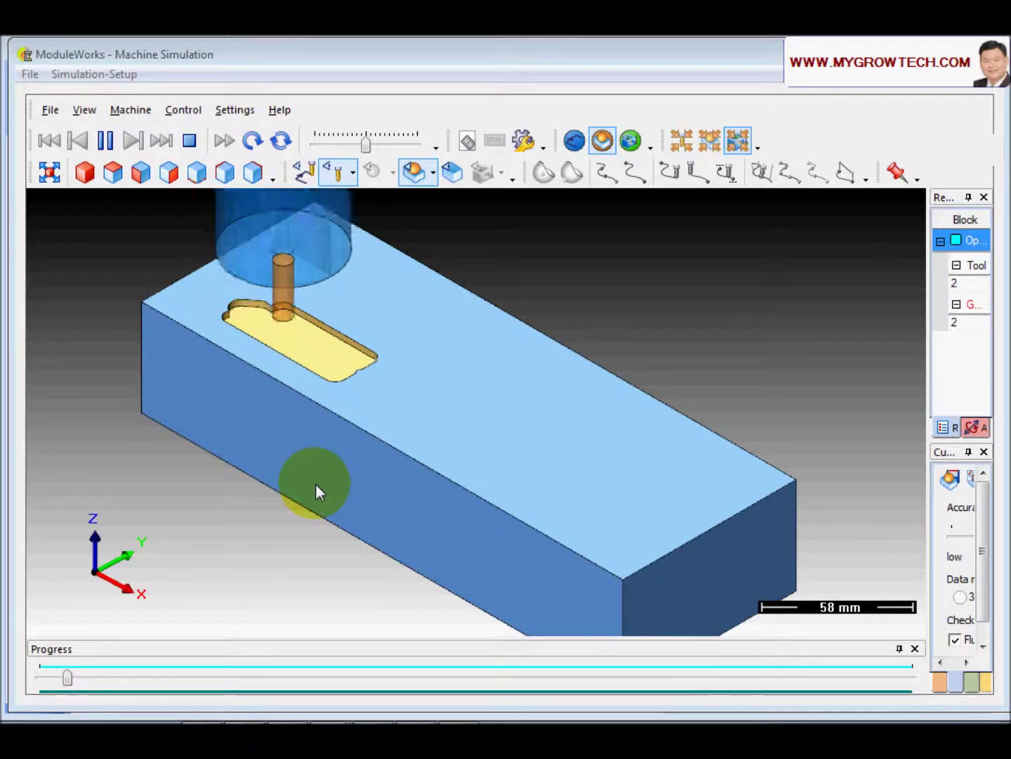
{"action": "scroll", "coordinate": [304, 421], "scroll_direction": "down", "scroll_amount": 3}
{"action": "left_click_drag", "start_coordinate": [326, 334], "coordinate": [552, 473]}
{"action": "scroll", "coordinate": [622, 400], "scroll_direction": "down", "scroll_amount": 3}
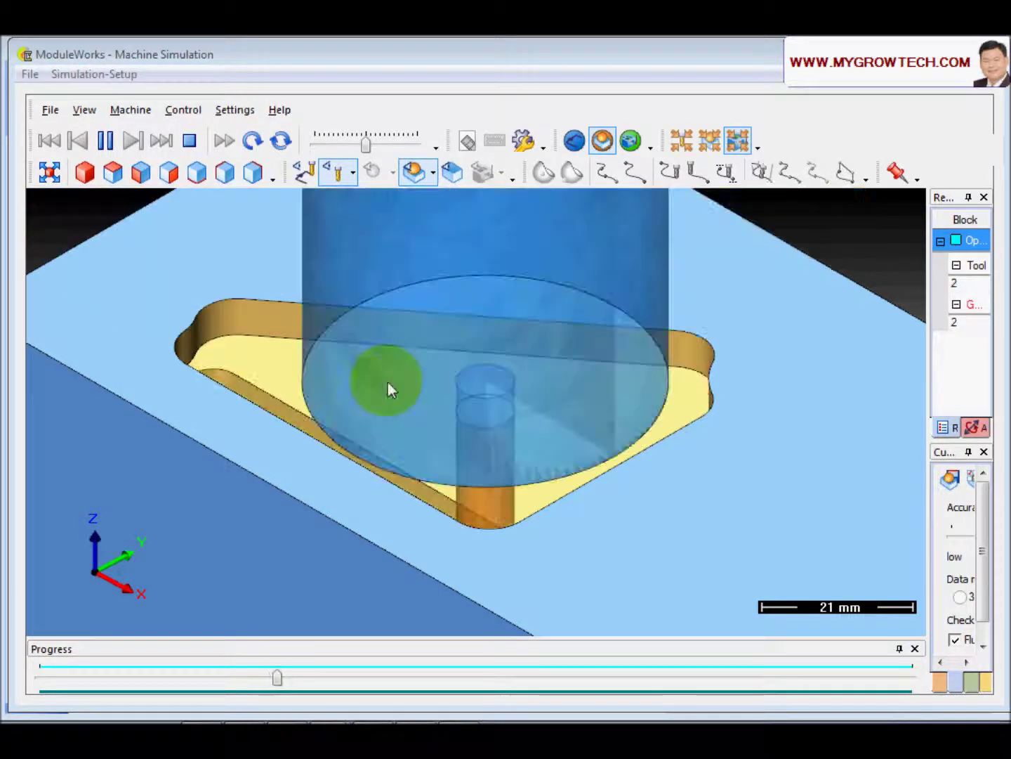
{"action": "left_click", "coordinate": [105, 141]}
Slow down the simulation, resume it through the finish pass, and speed it up to complete both pockets.
{"action": "left_click_drag", "start_coordinate": [365, 143], "coordinate": [331, 149]}
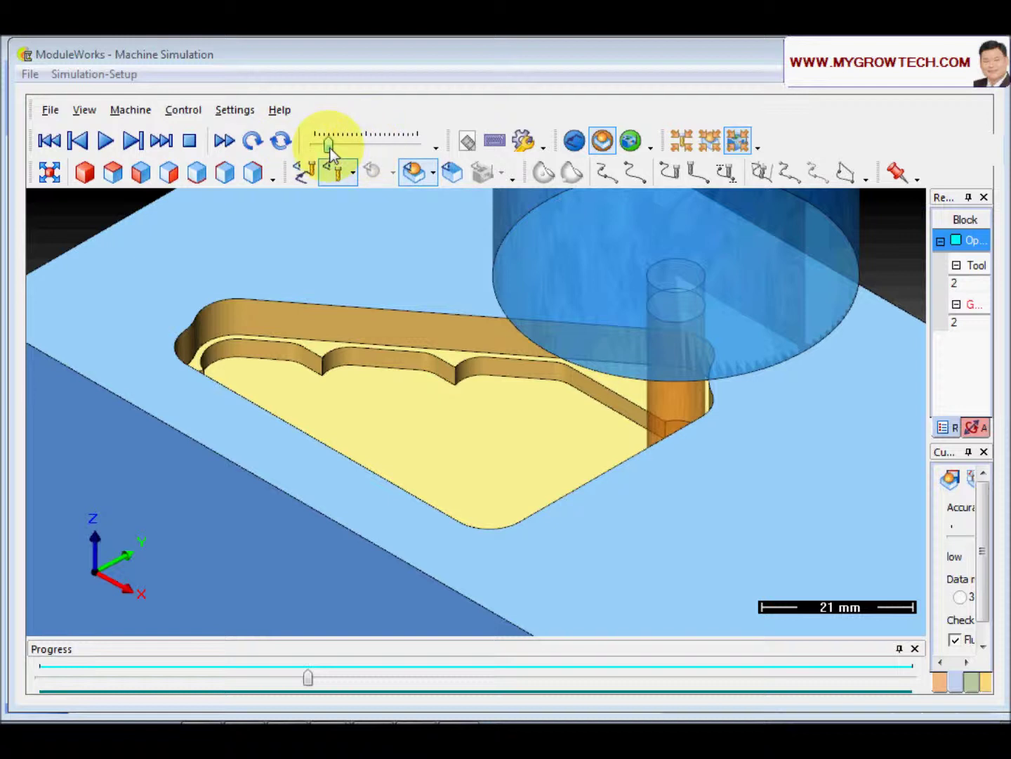
{"action": "left_click", "coordinate": [105, 141]}
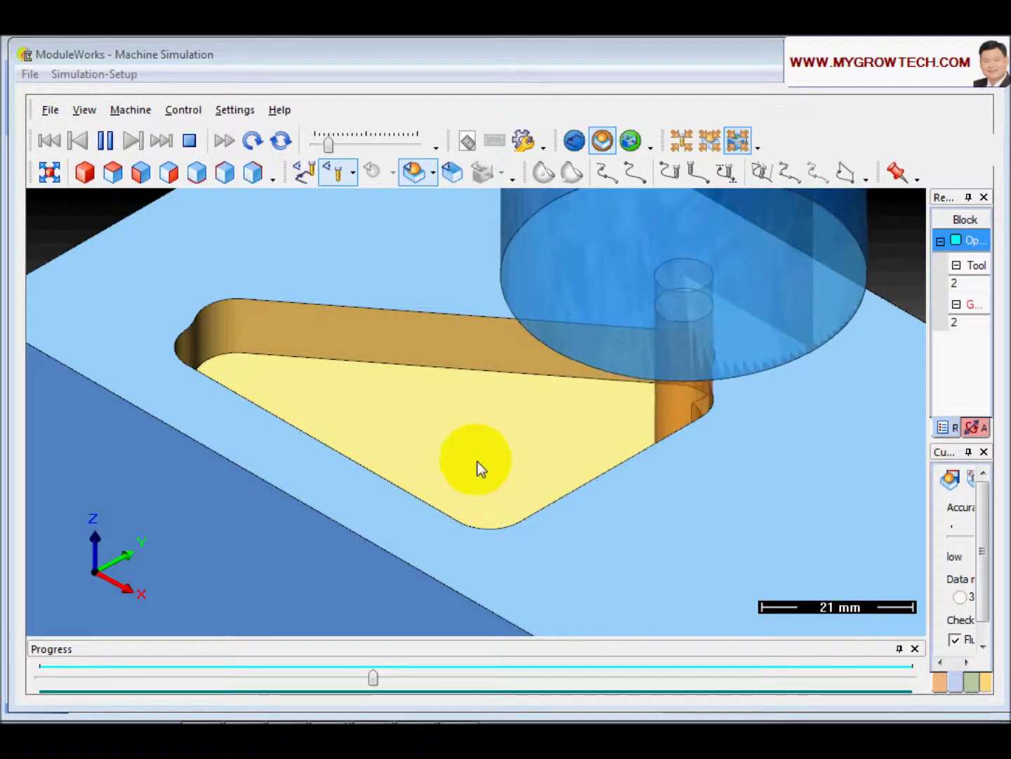
{"action": "scroll", "coordinate": [491, 457], "scroll_direction": "down", "scroll_amount": 5}
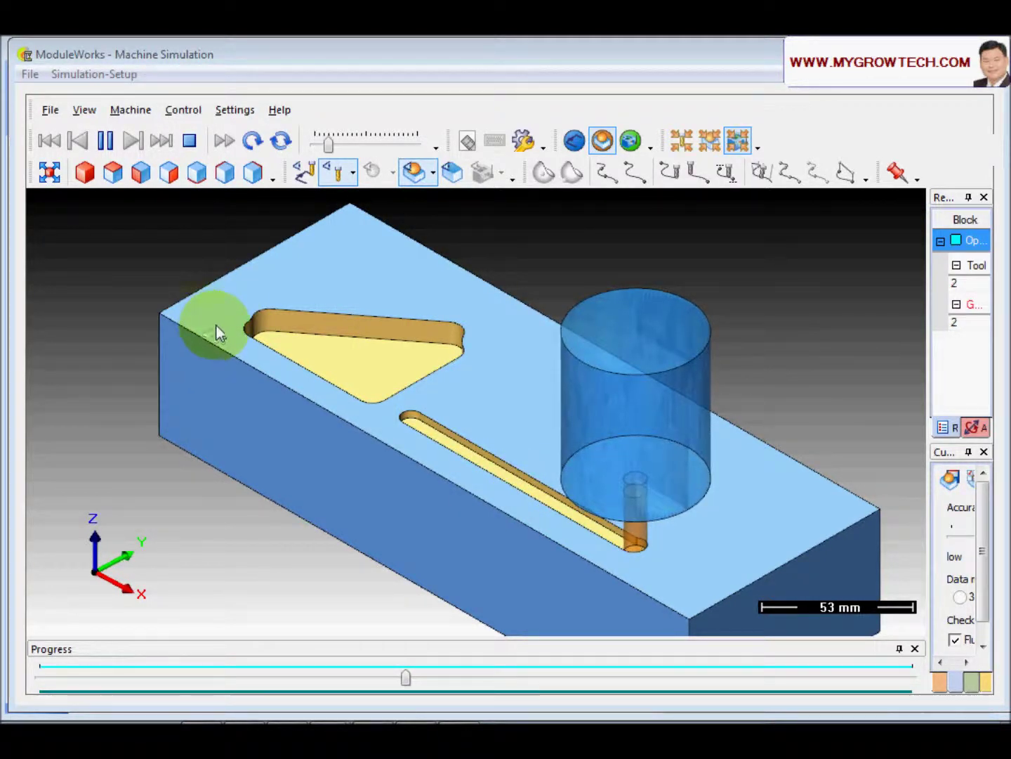
{"action": "left_click_drag", "start_coordinate": [328, 144], "coordinate": [382, 145]}
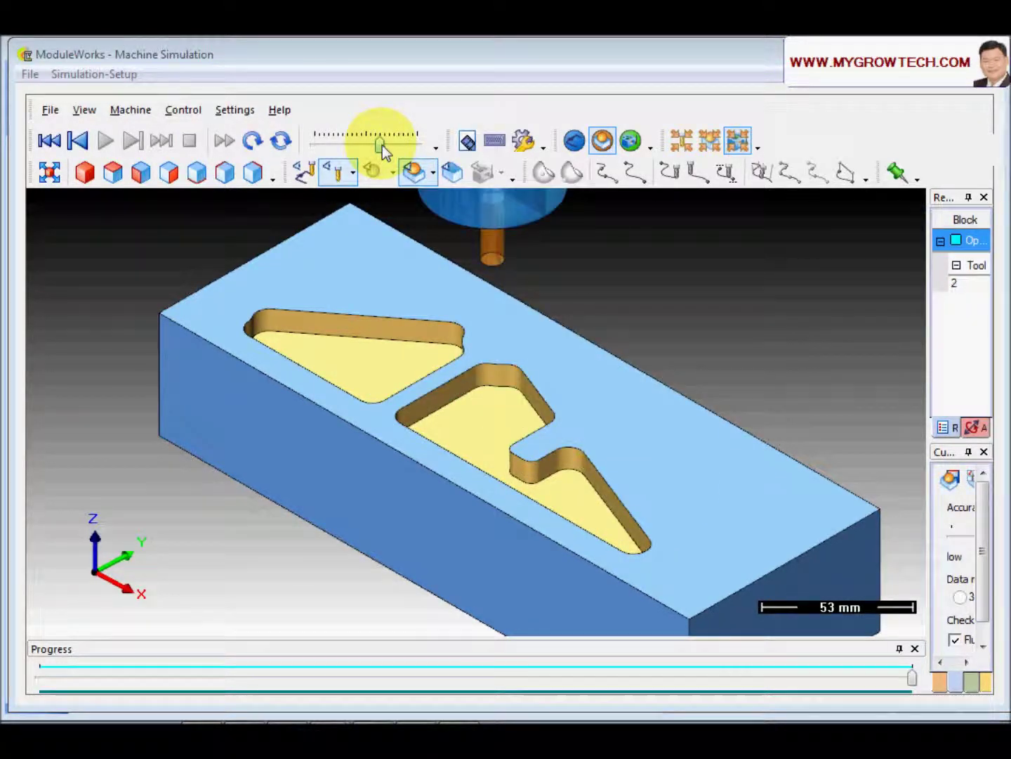
Examine the finished walls of both simulated pockets up close from several angles.
{"action": "scroll", "coordinate": [446, 452], "scroll_direction": "up", "scroll_amount": 10}
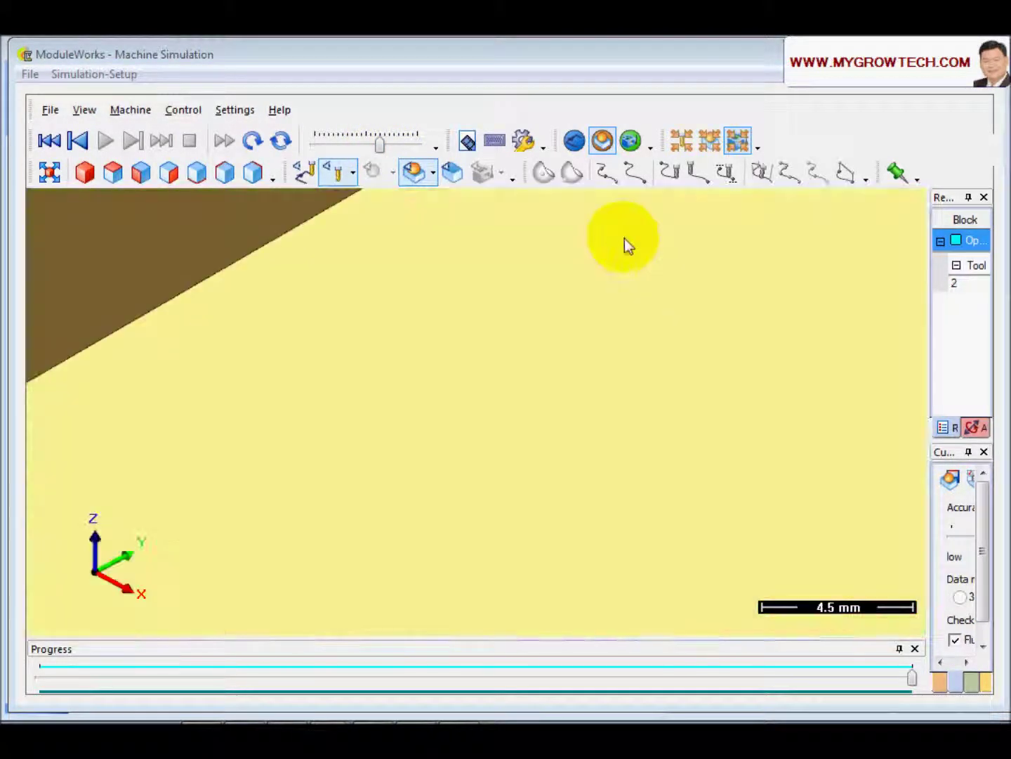
{"action": "scroll", "coordinate": [529, 475], "scroll_direction": "down", "scroll_amount": 5}
{"action": "left_click_drag", "start_coordinate": [528, 475], "coordinate": [313, 338]}
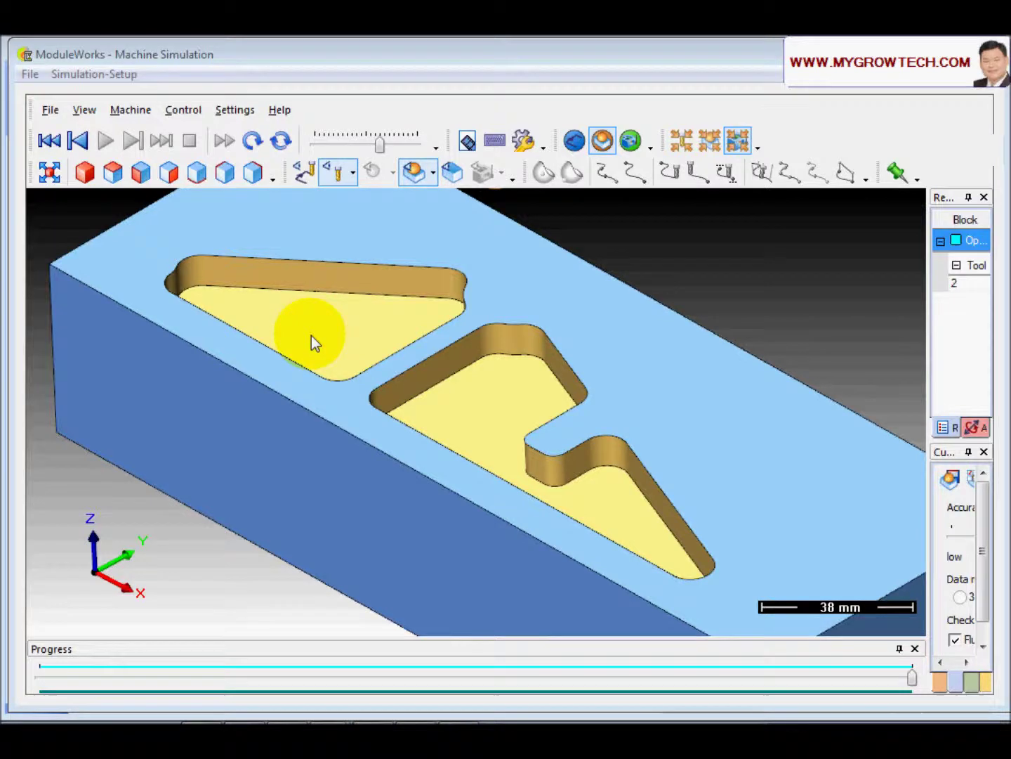
{"action": "left_click_drag", "start_coordinate": [312, 337], "coordinate": [459, 500]}
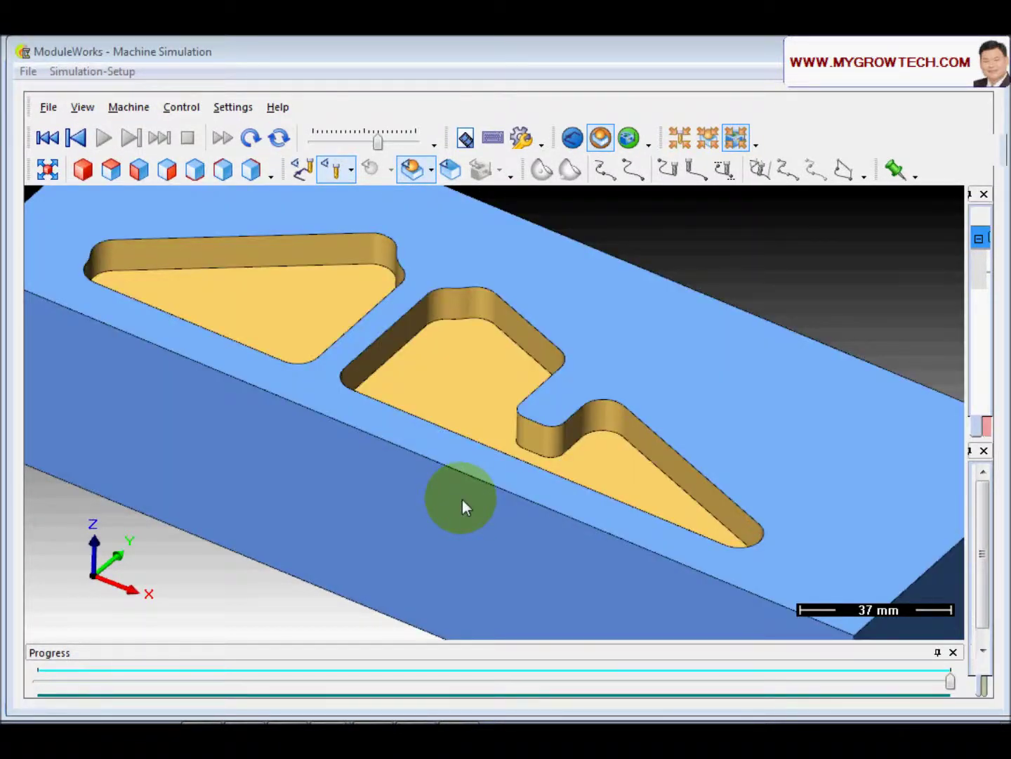
{"action": "left_click_drag", "start_coordinate": [462, 498], "coordinate": [449, 364]}
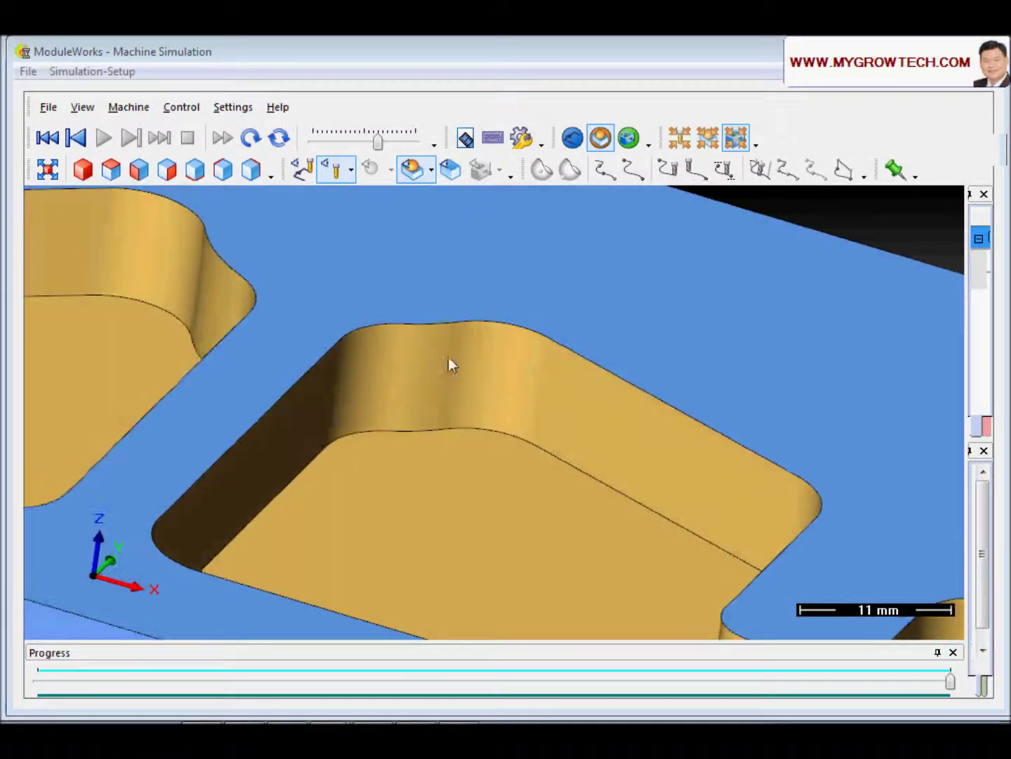
{"action": "left_click_drag", "start_coordinate": [528, 384], "coordinate": [483, 395]}
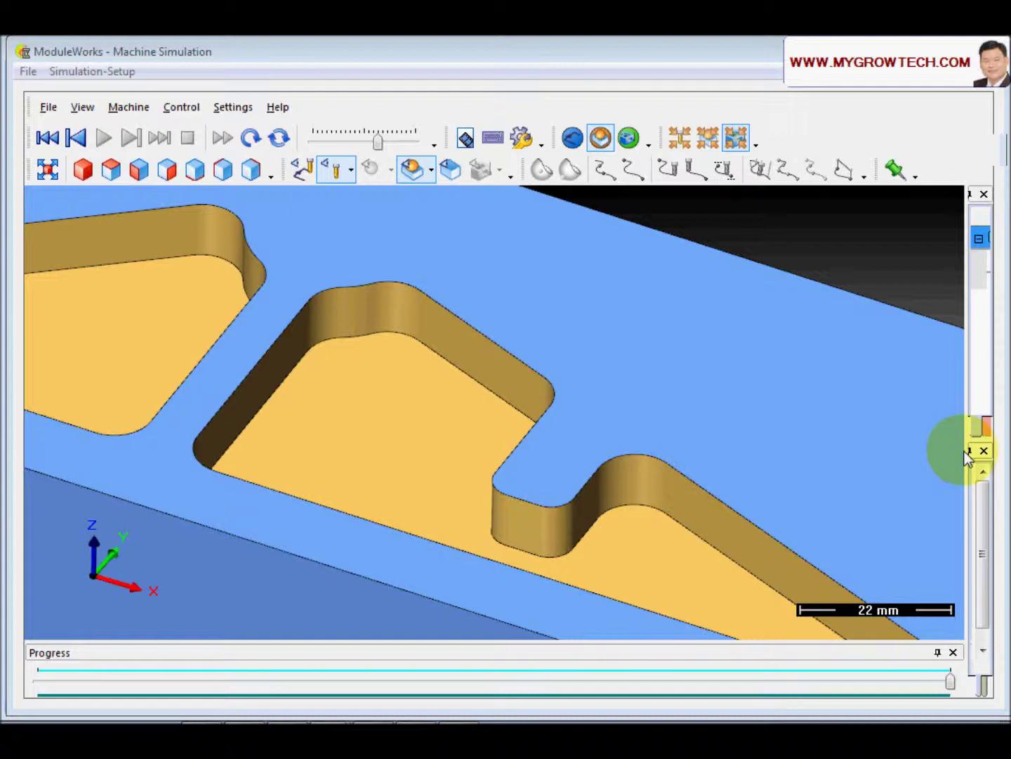
Widen the simulation's side panels, set the CutSim data model to 3-axis, and rerun the simulation to the end.
{"action": "left_click_drag", "start_coordinate": [970, 456], "coordinate": [619, 427]}
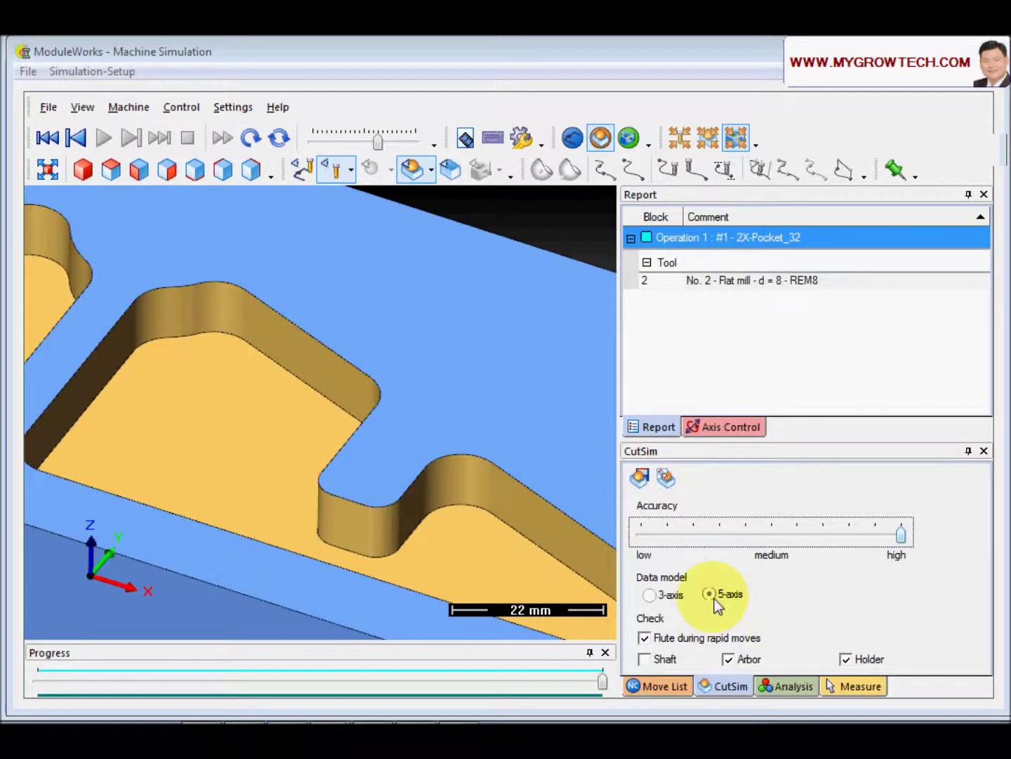
{"action": "left_click", "coordinate": [650, 597]}
{"action": "left_click", "coordinate": [249, 137]}
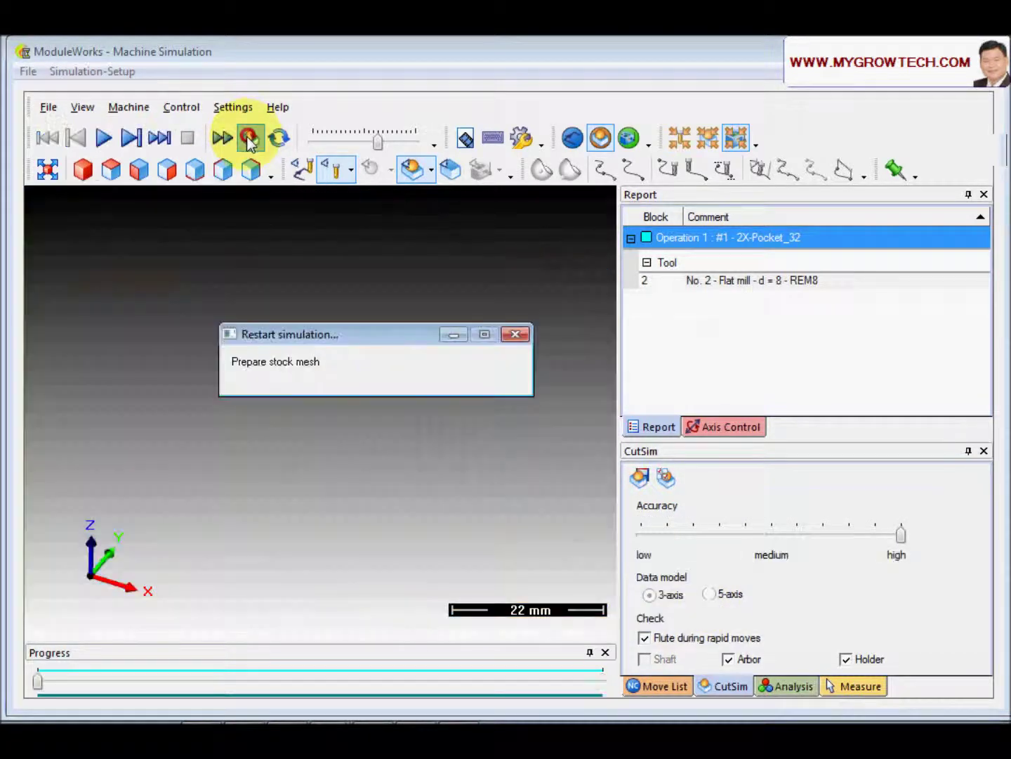
{"action": "scroll", "coordinate": [397, 435], "scroll_direction": "down", "scroll_amount": 5}
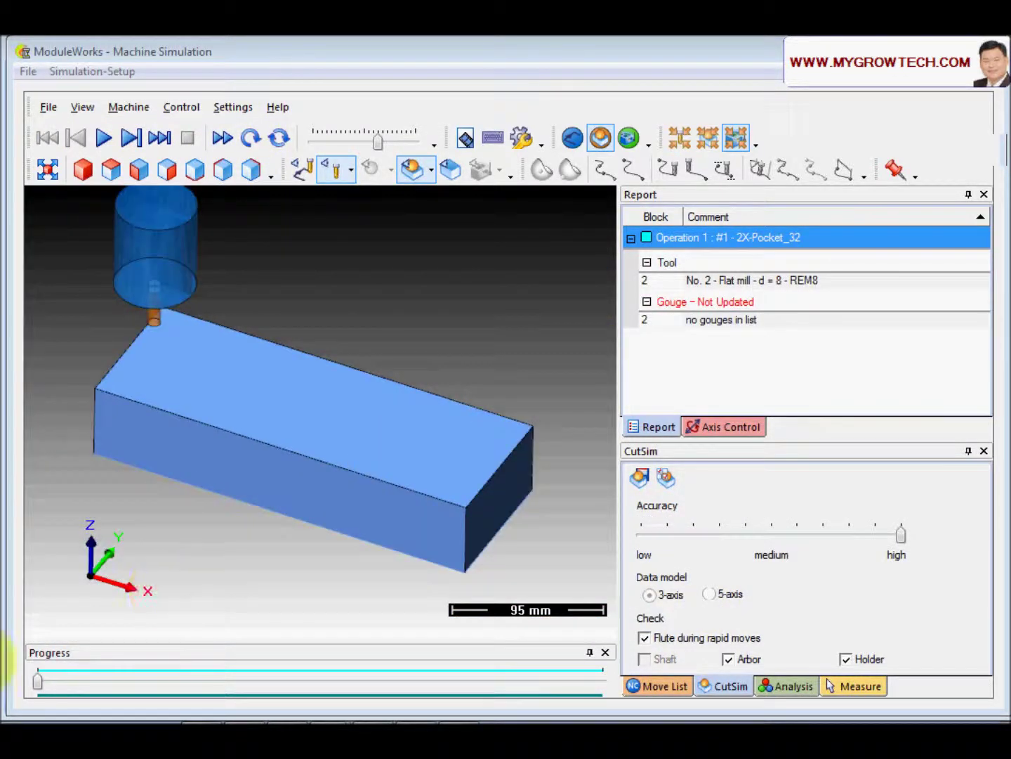
{"action": "left_click_drag", "start_coordinate": [38, 685], "coordinate": [602, 680]}
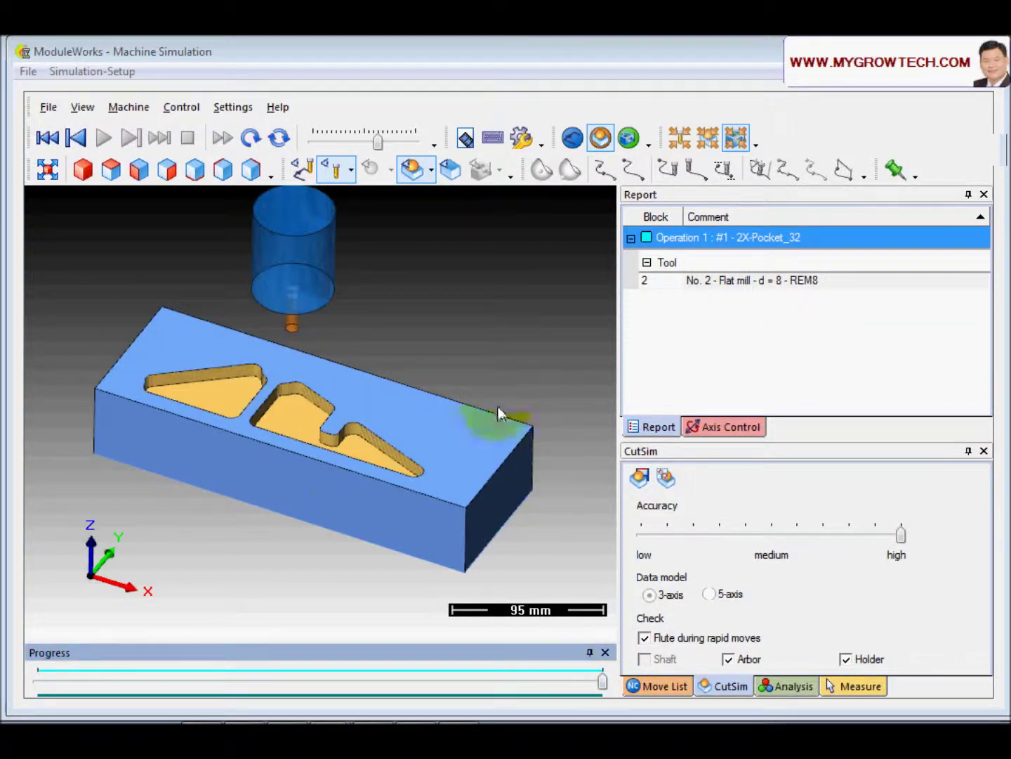
Examine the surface quality of the pocket walls simulated with the 3-axis data model, close up and as a whole.
{"action": "scroll", "coordinate": [497, 413], "scroll_direction": "up", "scroll_amount": 8}
{"action": "left_click_drag", "start_coordinate": [344, 393], "coordinate": [425, 463]}
{"action": "scroll", "coordinate": [457, 402], "scroll_direction": "up", "scroll_amount": 3}
{"action": "left_click_drag", "start_coordinate": [459, 402], "coordinate": [382, 436]}
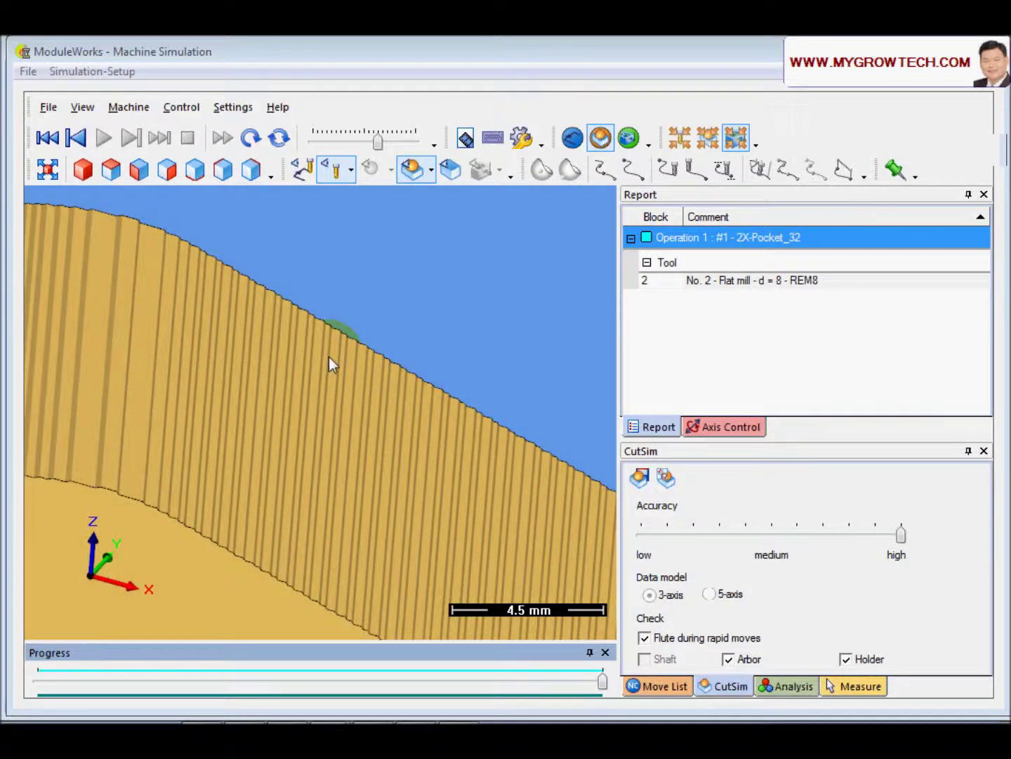
{"action": "scroll", "coordinate": [414, 422], "scroll_direction": "up", "scroll_amount": 2}
{"action": "left_click_drag", "start_coordinate": [428, 411], "coordinate": [334, 383]}
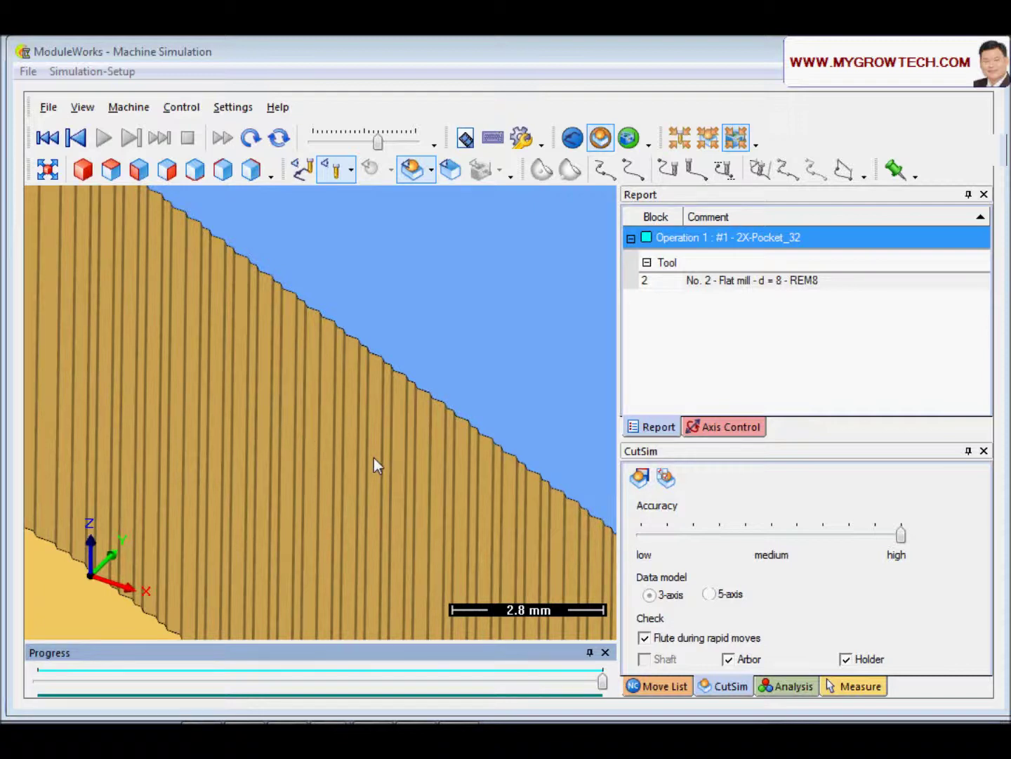
{"action": "scroll", "coordinate": [379, 477], "scroll_direction": "down", "scroll_amount": 5}
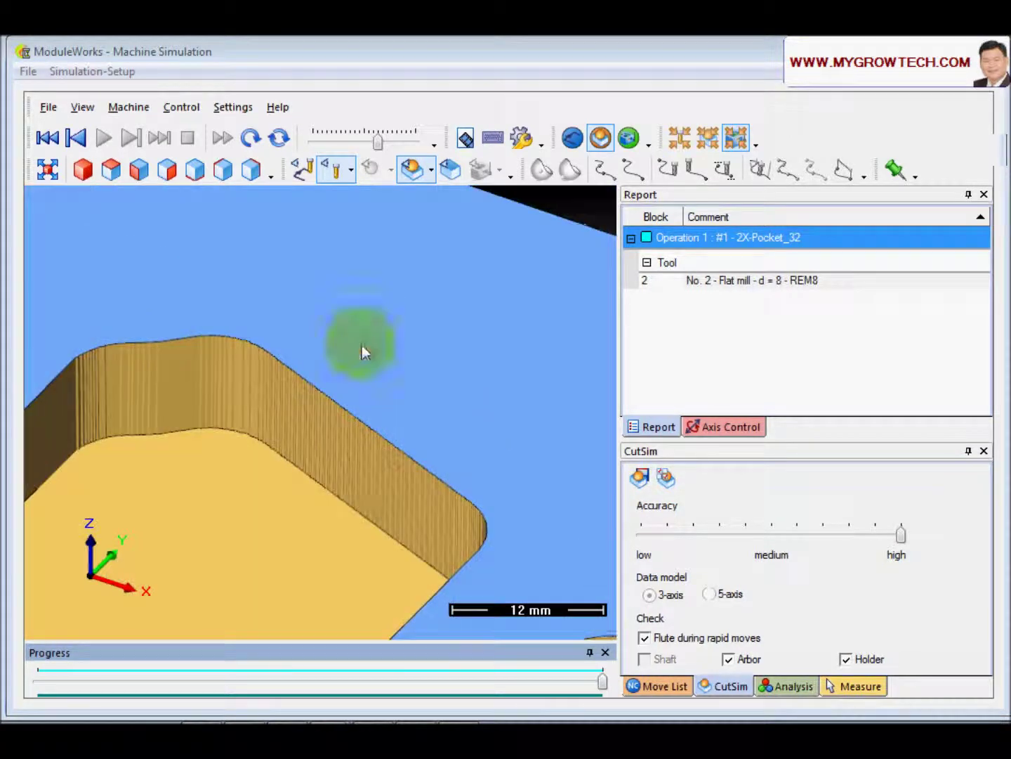
{"action": "left_click_drag", "start_coordinate": [323, 480], "coordinate": [357, 432]}
{"action": "scroll", "coordinate": [379, 422], "scroll_direction": "down", "scroll_amount": 1}
{"action": "scroll", "coordinate": [379, 421], "scroll_direction": "down", "scroll_amount": 2}
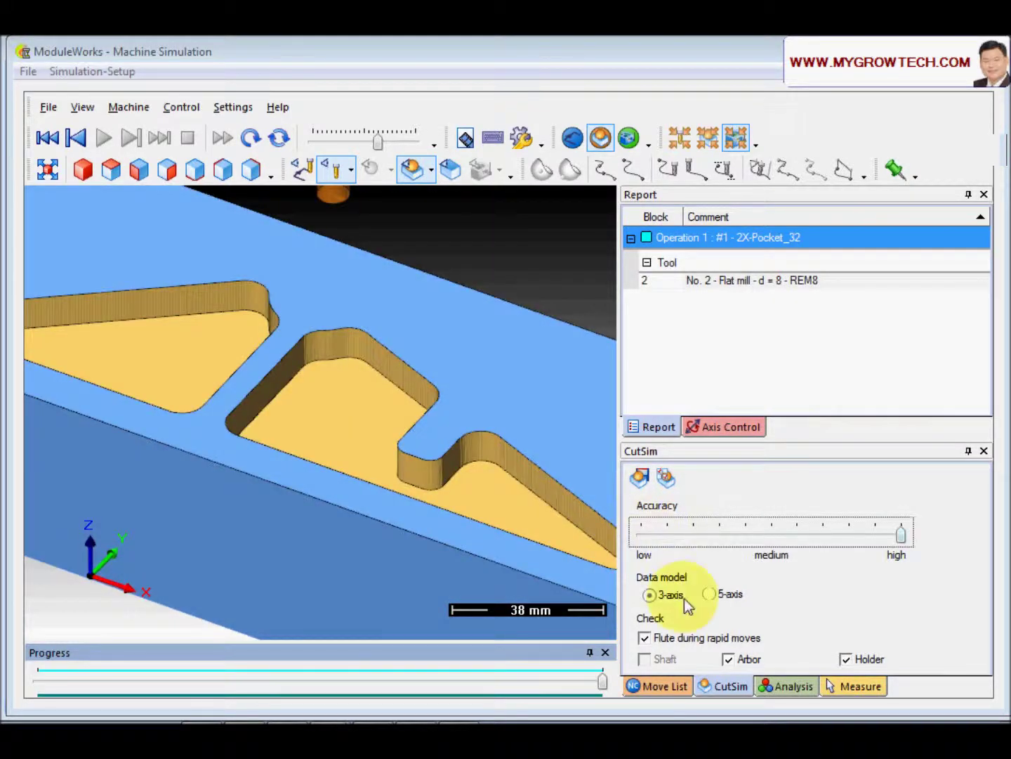
{"action": "left_click", "coordinate": [430, 488]}
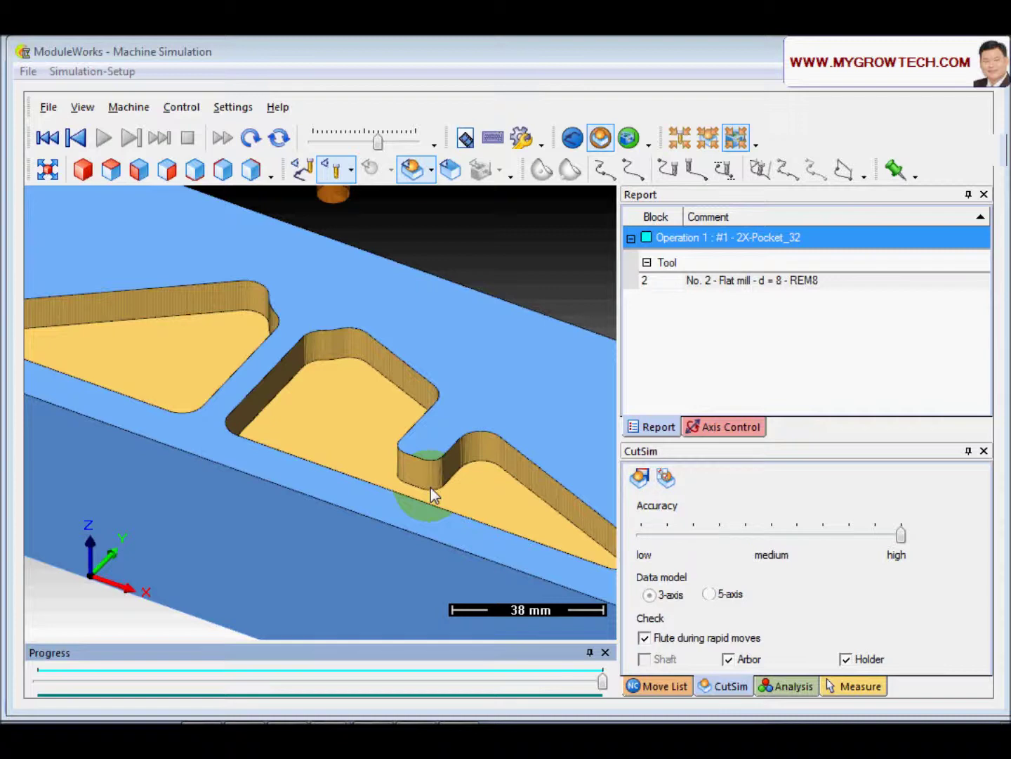
{"action": "scroll", "coordinate": [424, 486], "scroll_direction": "up", "scroll_amount": 5}
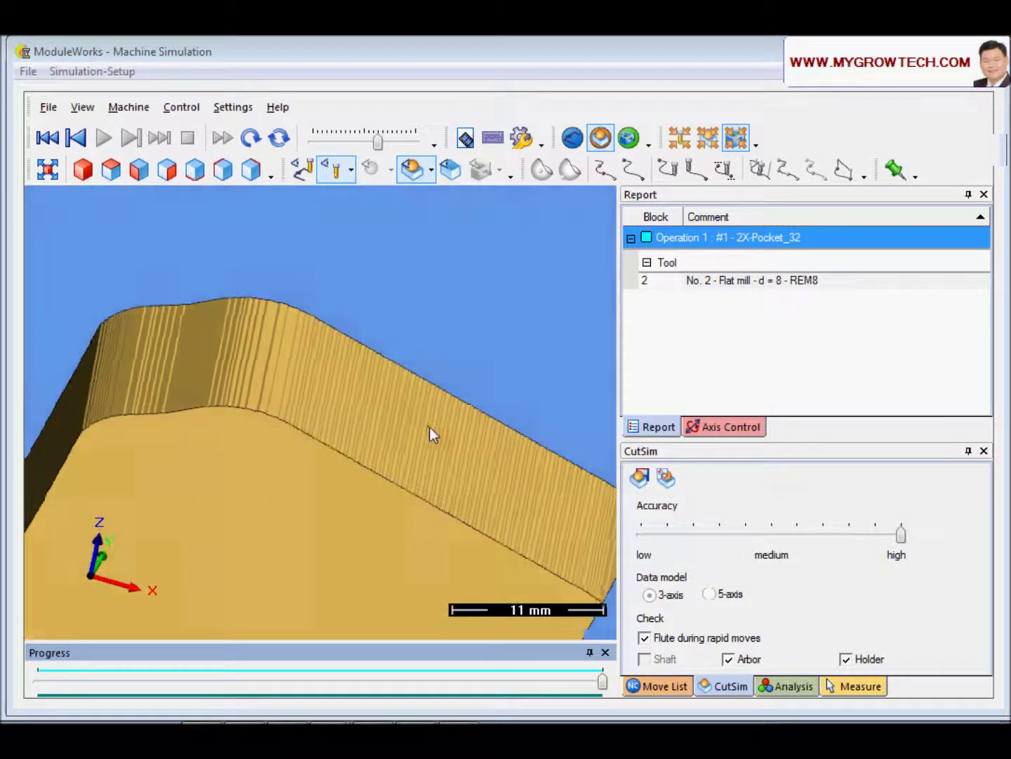
{"action": "scroll", "coordinate": [428, 434], "scroll_direction": "up", "scroll_amount": 3}
{"action": "left_click_drag", "start_coordinate": [427, 334], "coordinate": [345, 422]}
Set the CutSim data model to 5-axis, restart the simulation, and advance it to the end of the operation.
{"action": "left_click", "coordinate": [709, 594]}
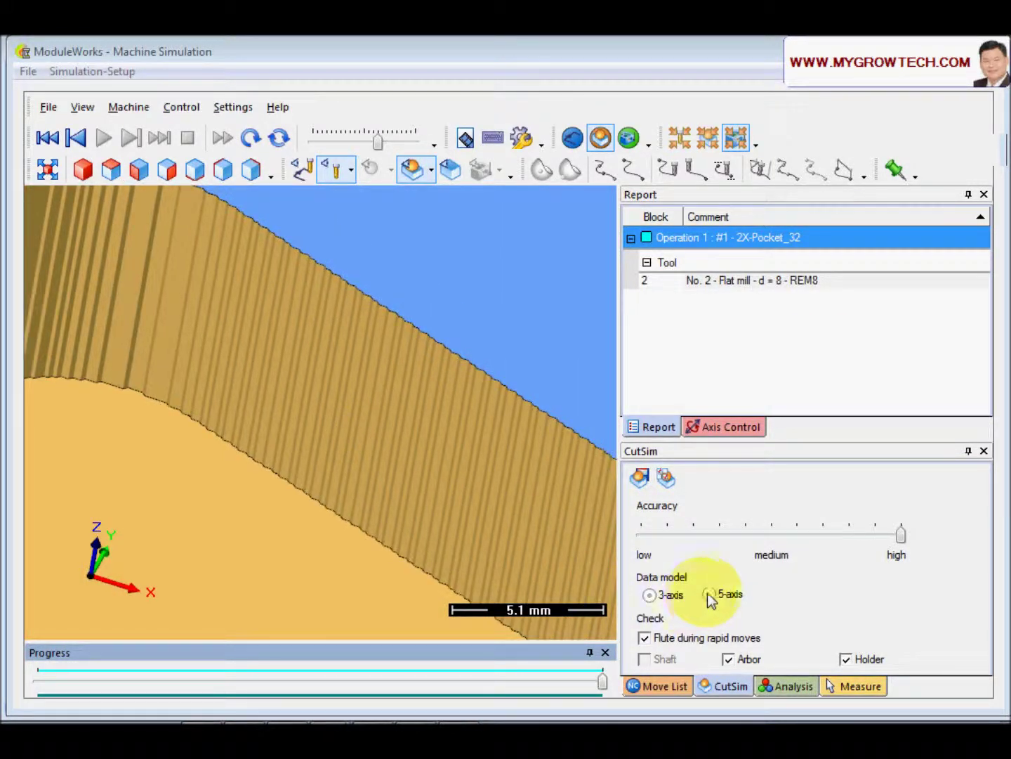
{"action": "left_click", "coordinate": [249, 137]}
{"action": "right_click_drag", "start_coordinate": [351, 340], "coordinate": [322, 471]}
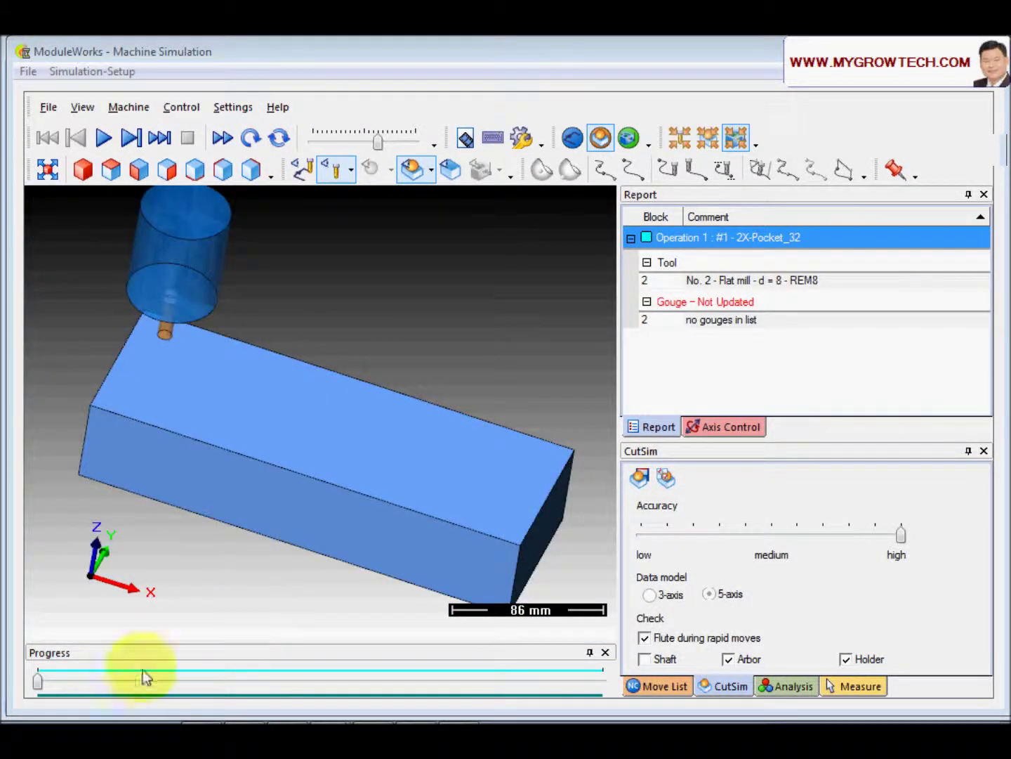
{"action": "left_click", "coordinate": [158, 138]}
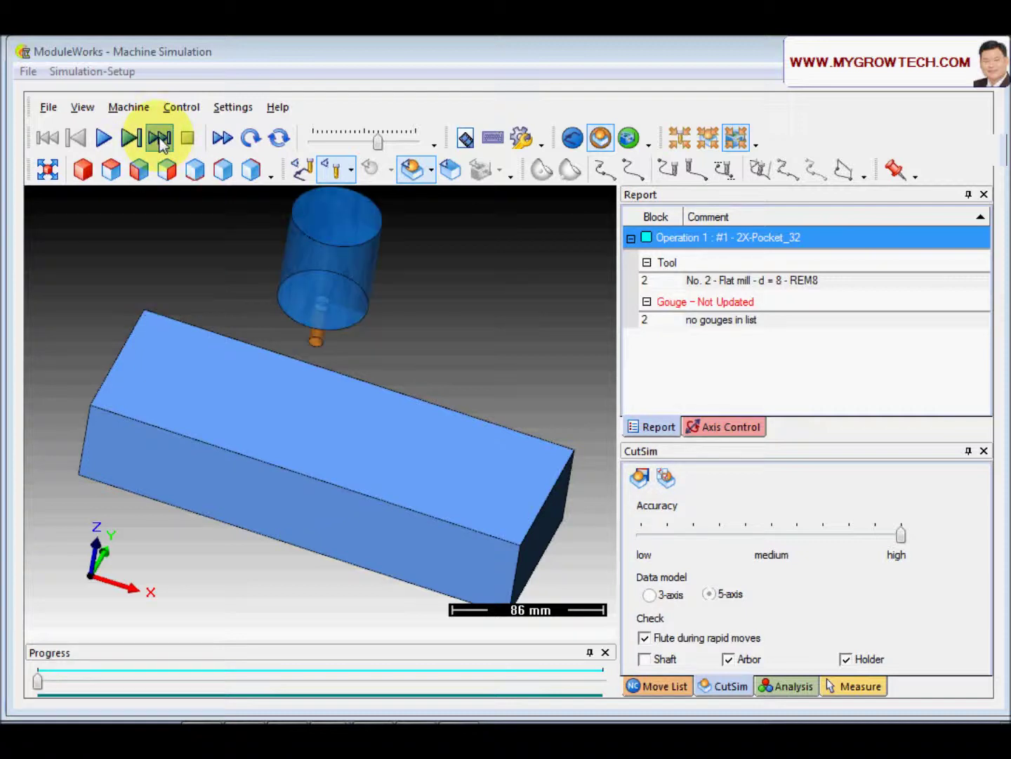
Examine the pocket walls simulated with the 5-axis data model, close up and from the opposite side.
{"action": "left_click", "coordinate": [338, 167]}
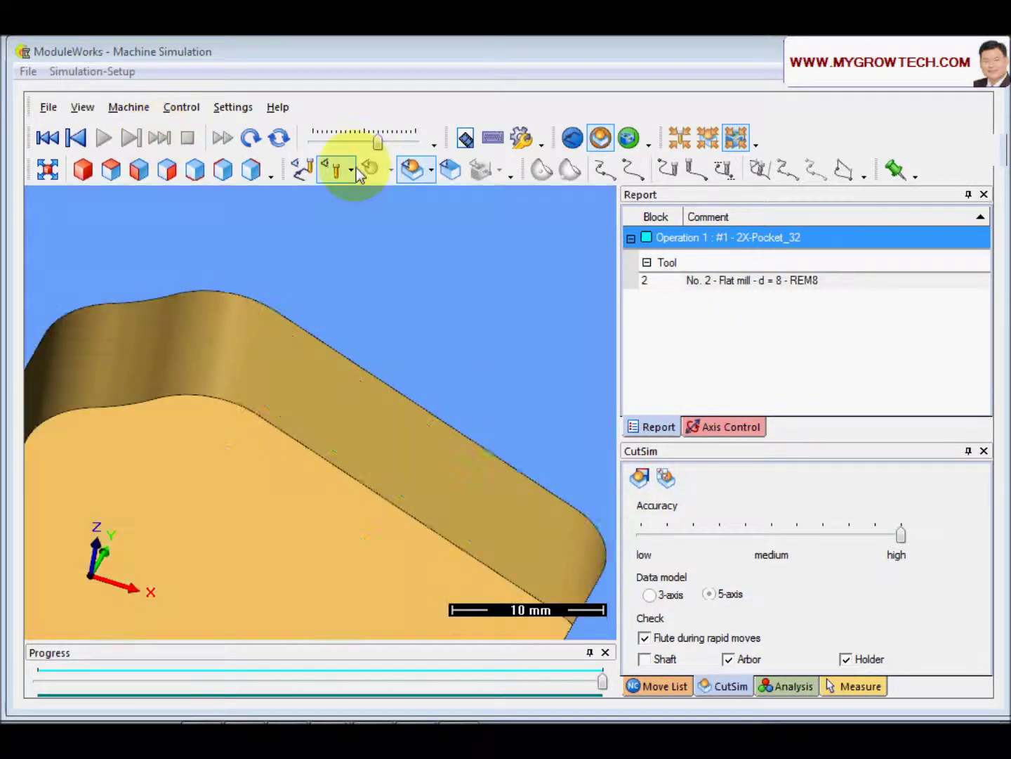
{"action": "left_click_drag", "start_coordinate": [300, 474], "coordinate": [359, 334]}
{"action": "scroll", "coordinate": [429, 330], "scroll_direction": "up", "scroll_amount": 3}
{"action": "left_click_drag", "start_coordinate": [429, 329], "coordinate": [465, 464]}
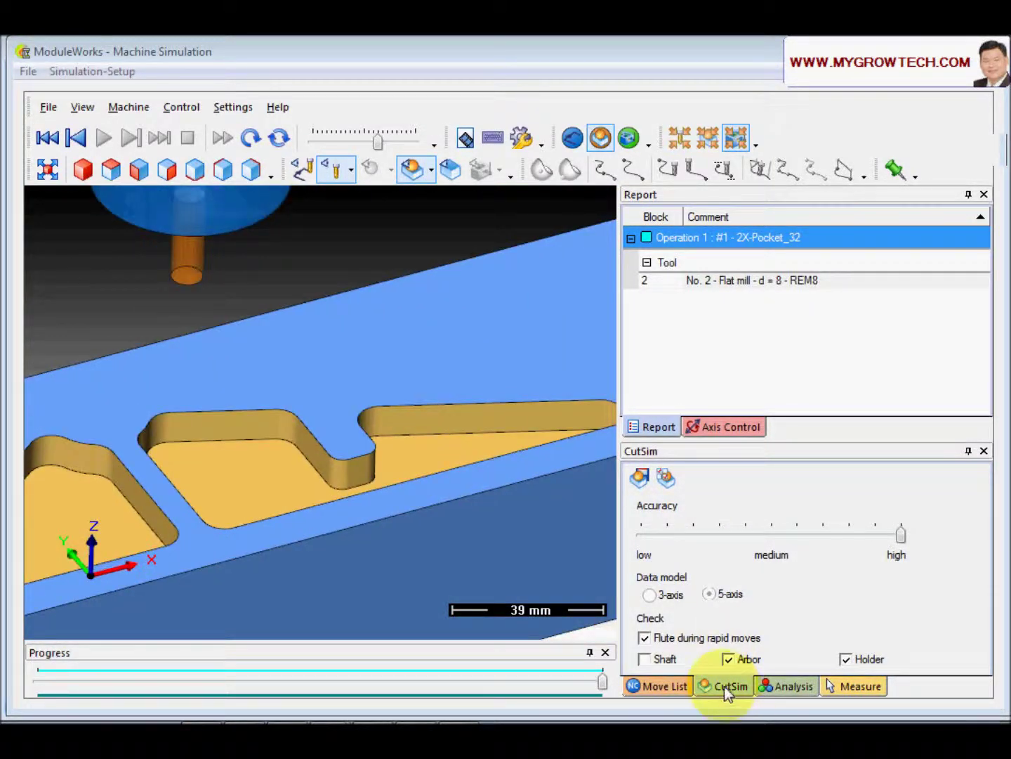
Look over the CutSim accuracy and data model options and the list of available simulation windows.
{"action": "left_click", "coordinate": [750, 527]}
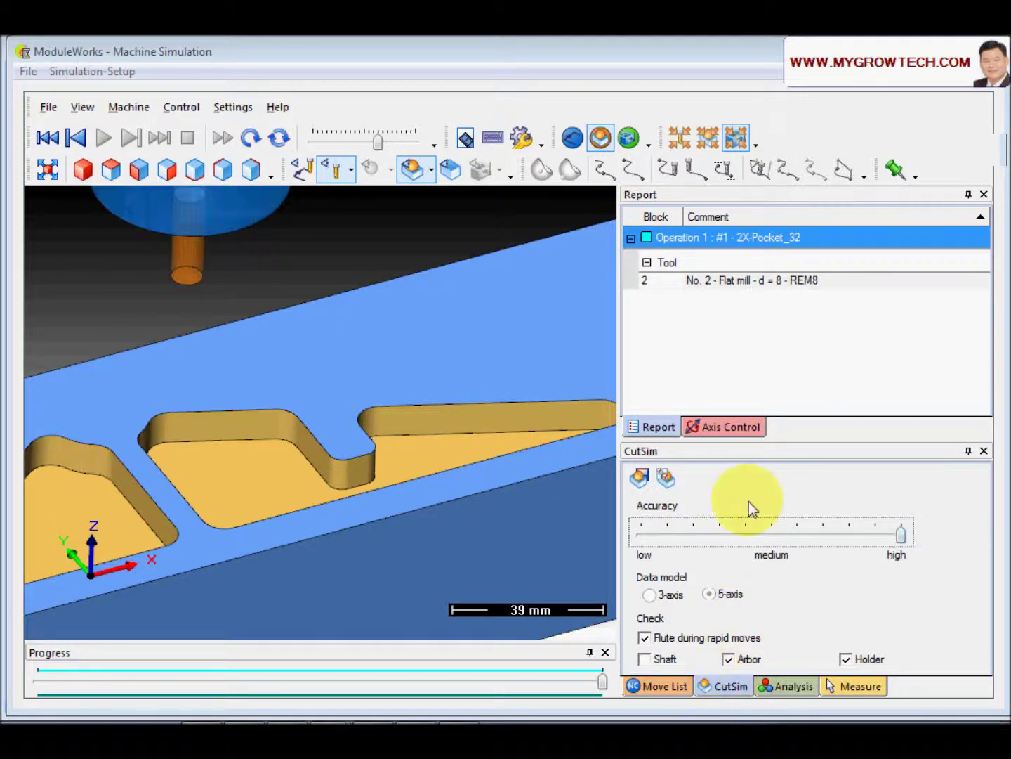
{"action": "left_click", "coordinate": [732, 686]}
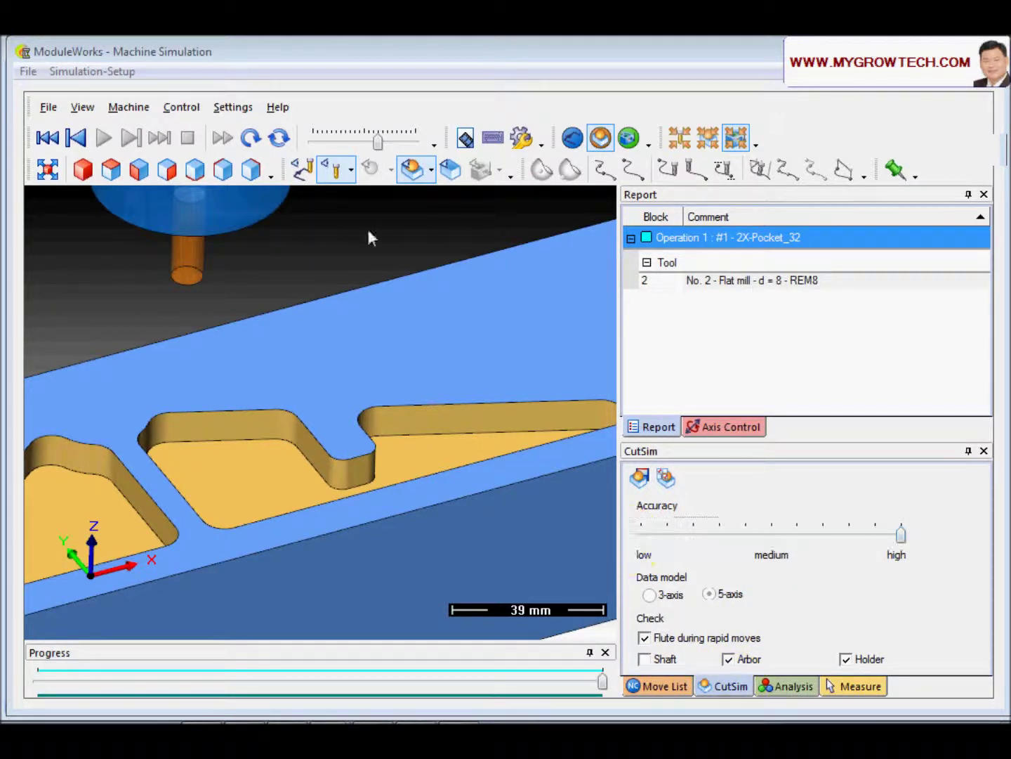
{"action": "left_click", "coordinate": [233, 107]}
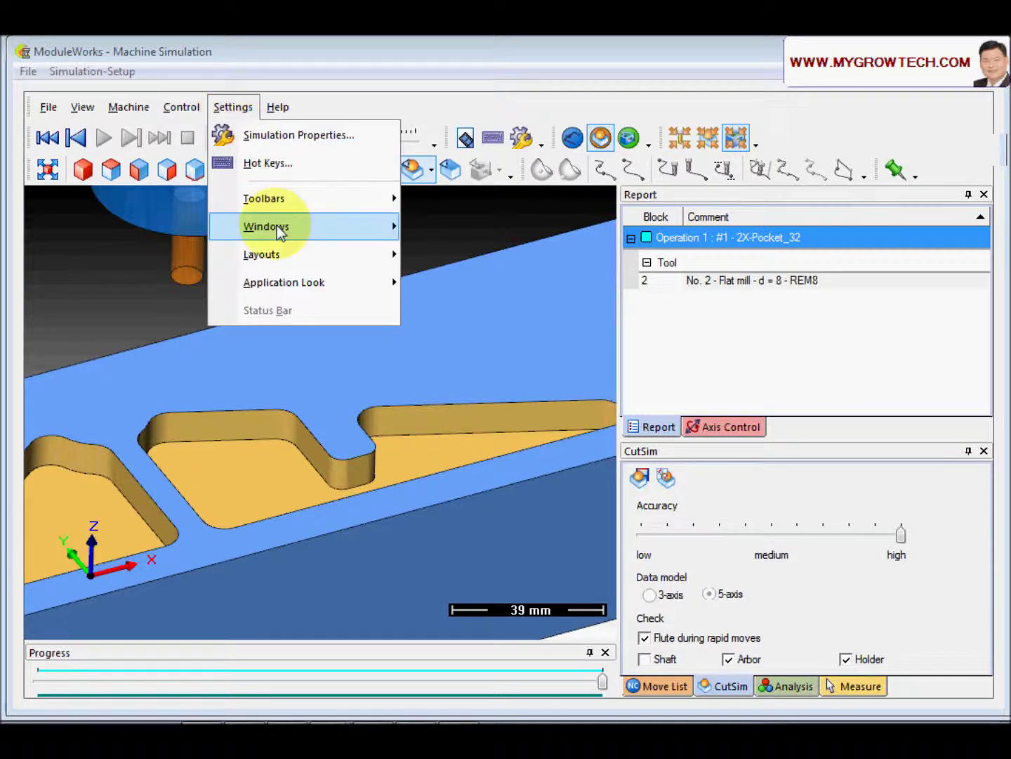
{"action": "mouse_move", "coordinate": [281, 238]}
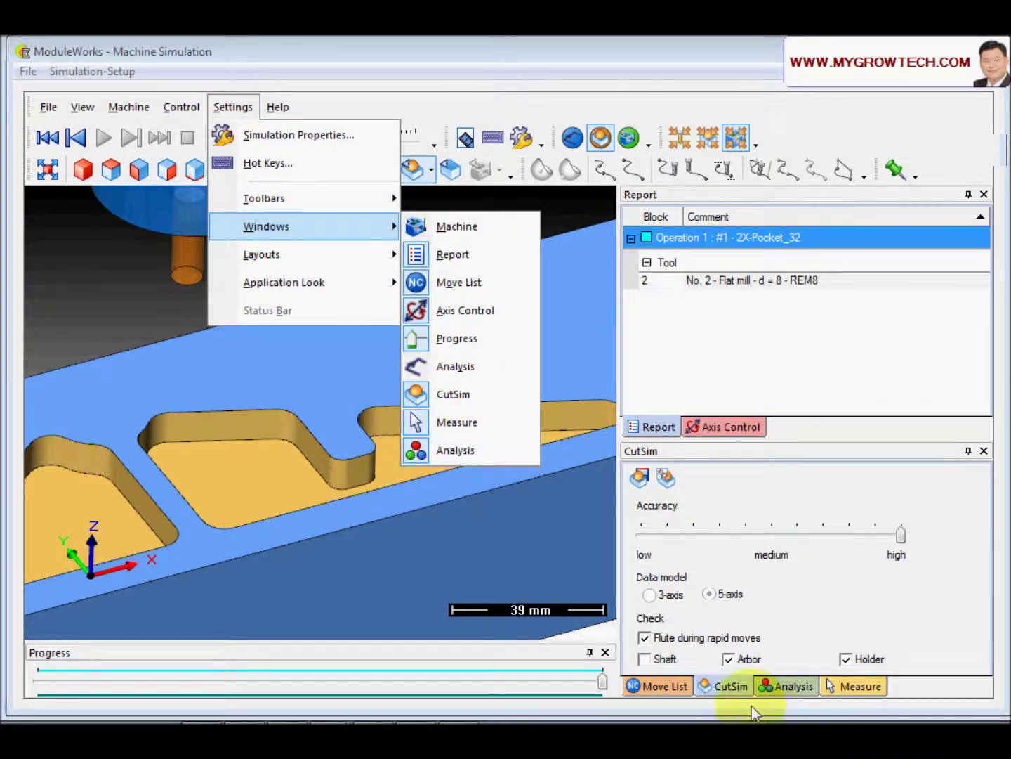
{"action": "left_click", "coordinate": [730, 692]}
{"action": "left_click", "coordinate": [326, 330]}
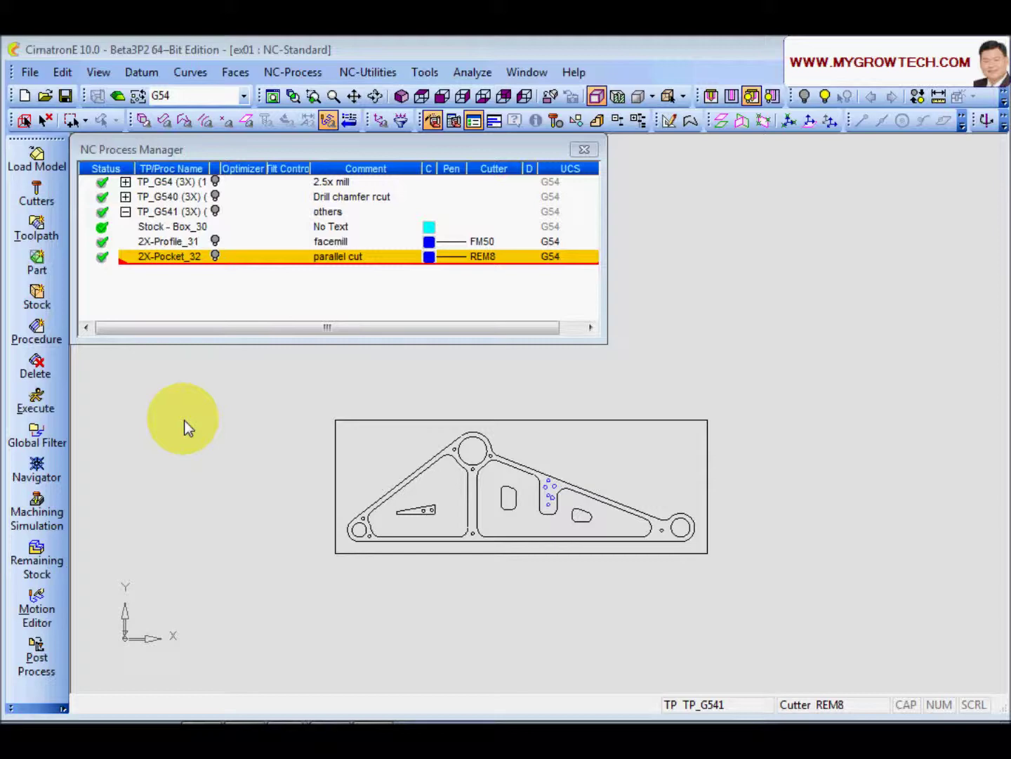
Duplicate the parallel cut pocket procedure in TP_G541 and set the copy's comment to "opt: rapid chk".
{"action": "right_click", "coordinate": [181, 264]}
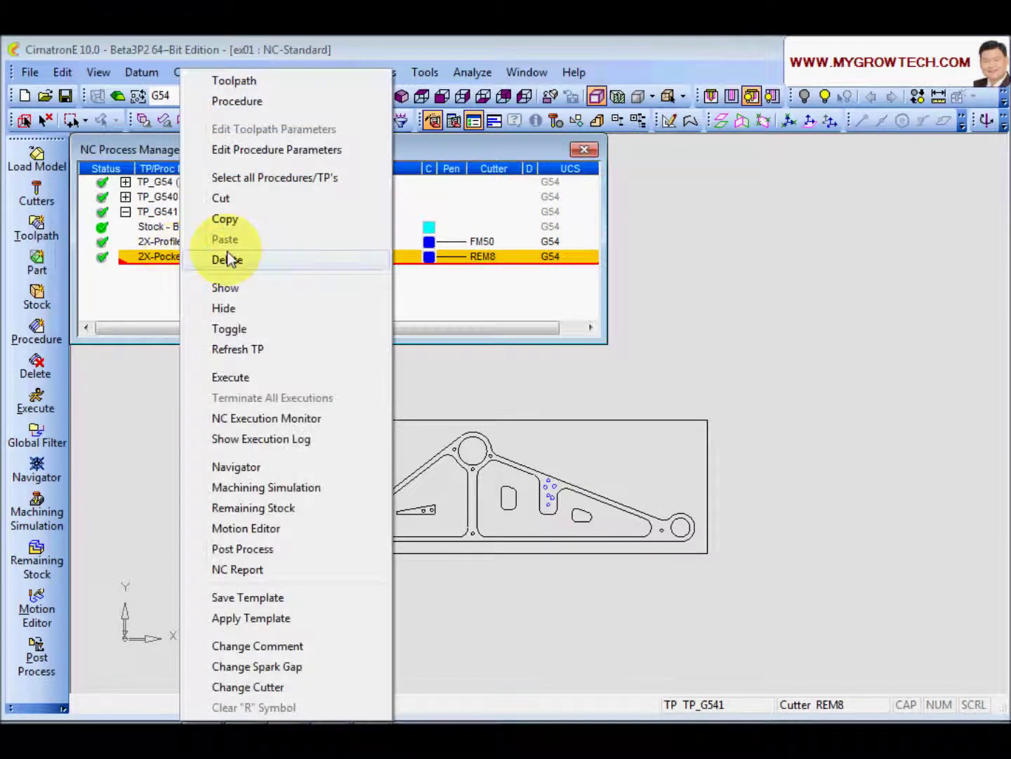
{"action": "left_click", "coordinate": [238, 220]}
{"action": "right_click", "coordinate": [192, 268]}
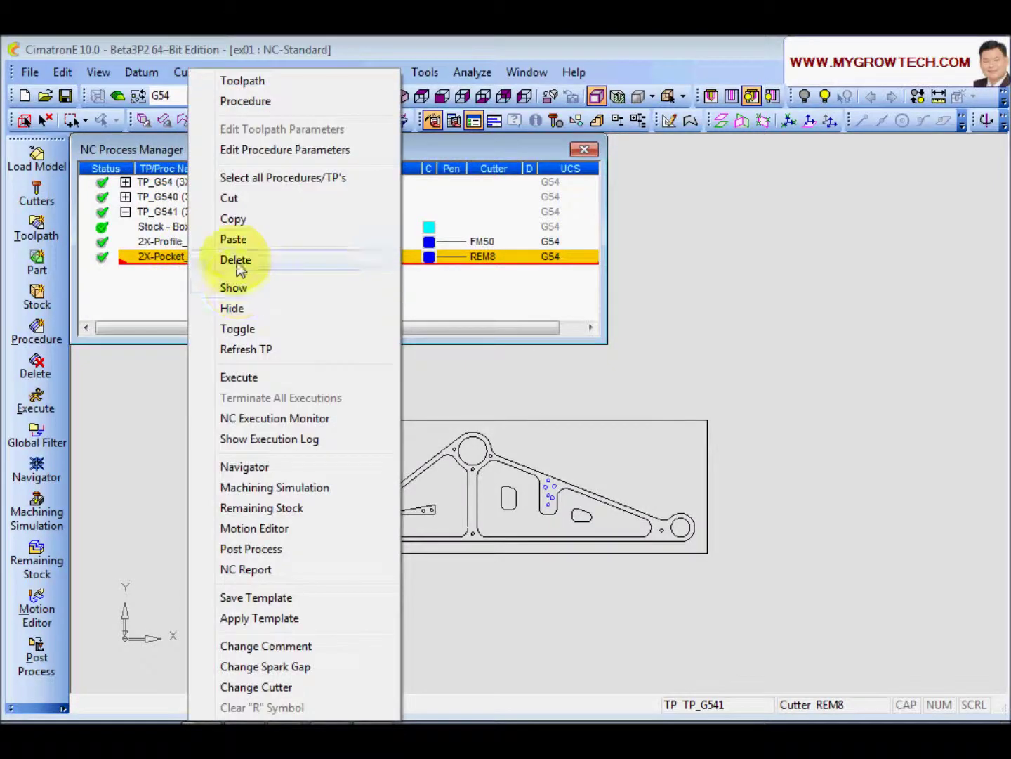
{"action": "left_click", "coordinate": [238, 238]}
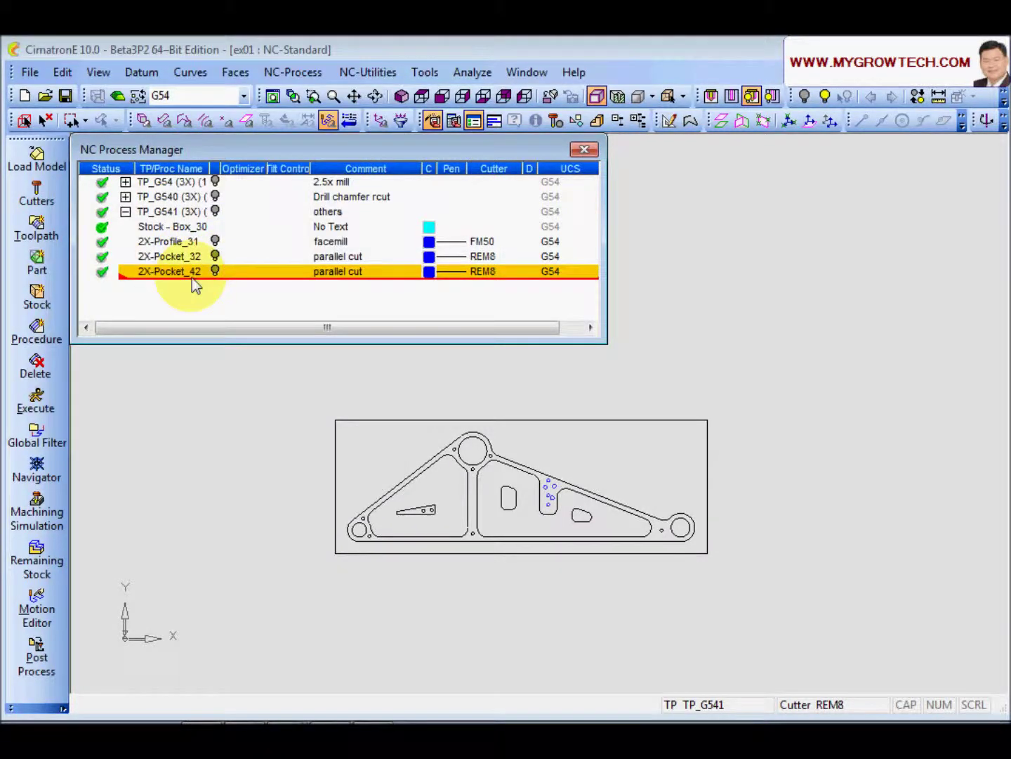
{"action": "double_click", "coordinate": [345, 274]}
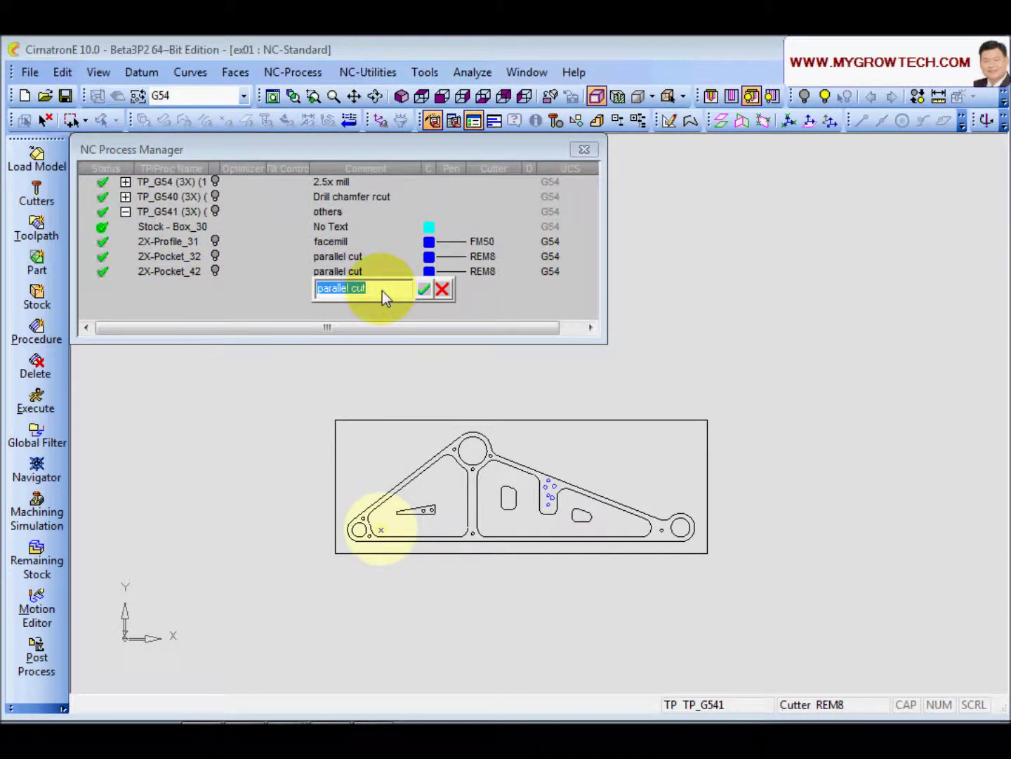
{"action": "type", "text": "opt: rapid chk"}
{"action": "key", "text": "Return"}
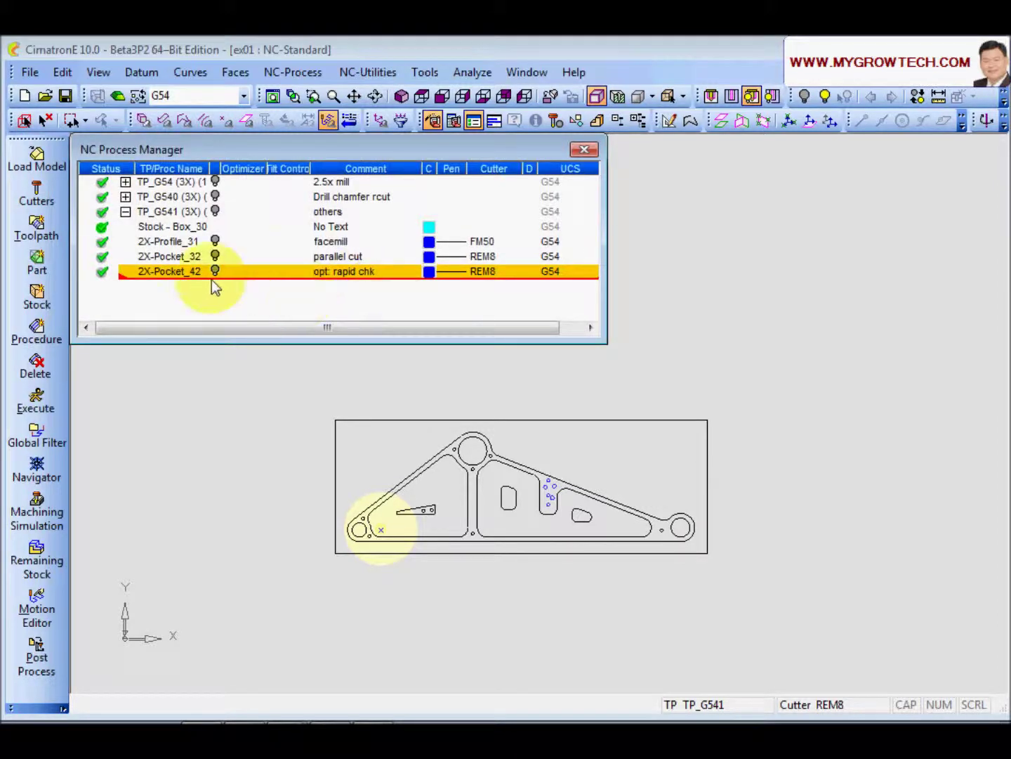
Add the narrow wedge and the two rounded shapes inside the pockets as part contours of the copied procedure.
{"action": "left_click", "coordinate": [215, 271]}
{"action": "double_click", "coordinate": [177, 271]}
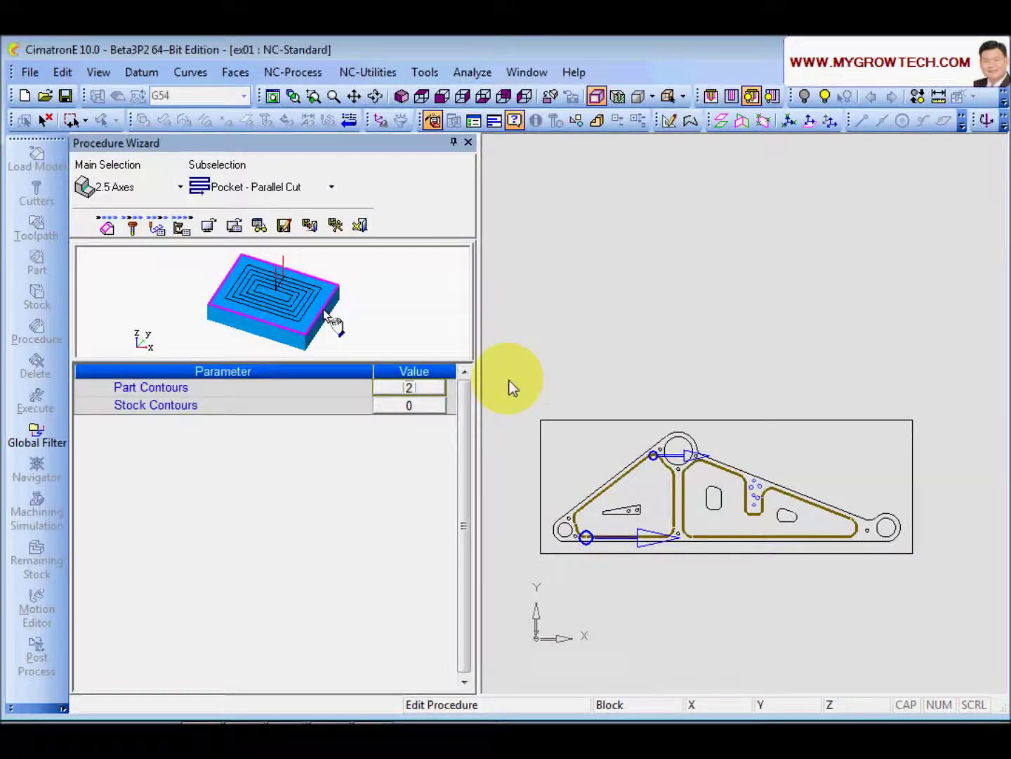
{"action": "middle_click_drag", "start_coordinate": [582, 474], "coordinate": [707, 368]}
{"action": "middle_click_drag", "start_coordinate": [691, 477], "coordinate": [488, 415]}
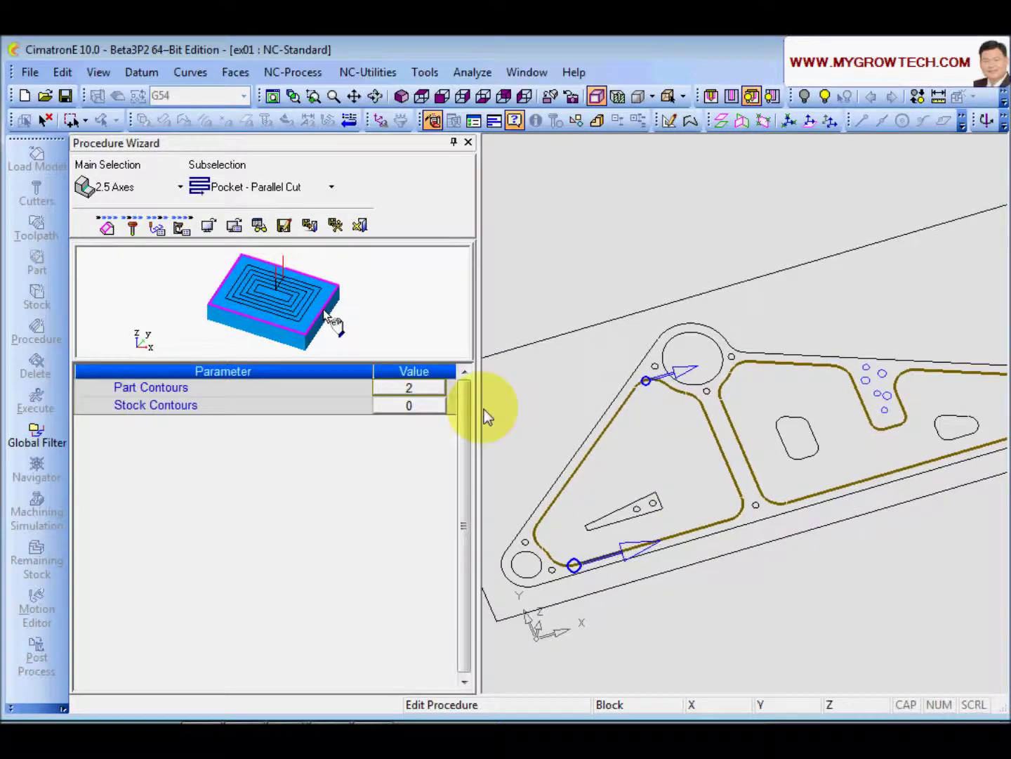
{"action": "left_click", "coordinate": [413, 390]}
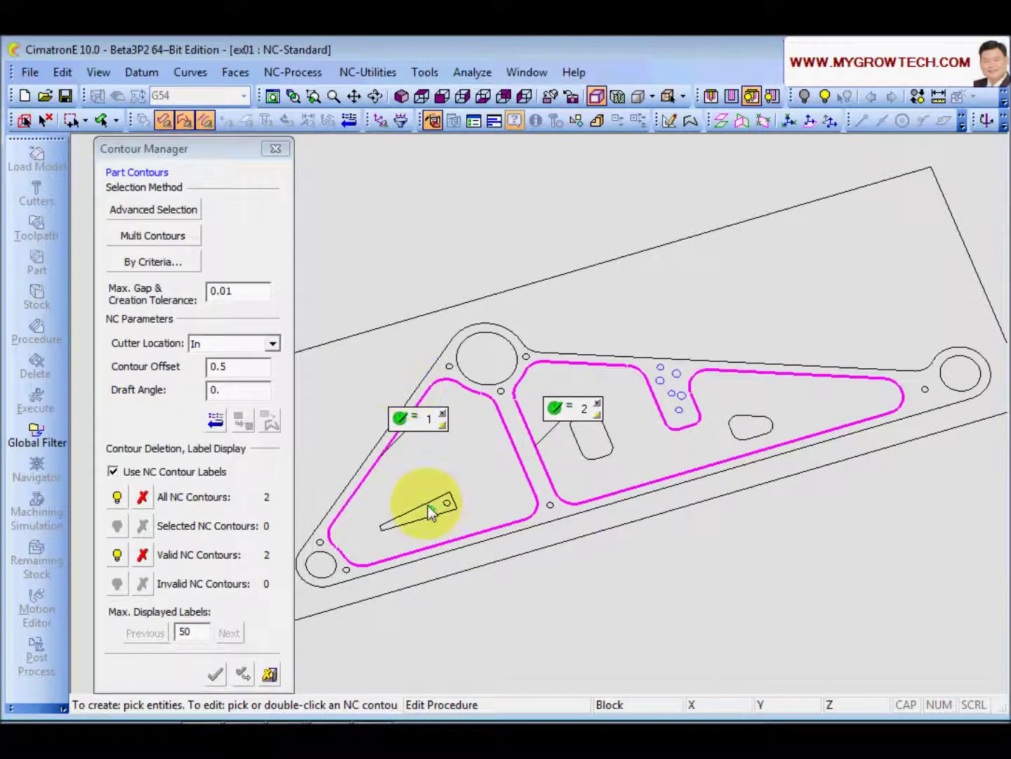
{"action": "left_click", "coordinate": [426, 512]}
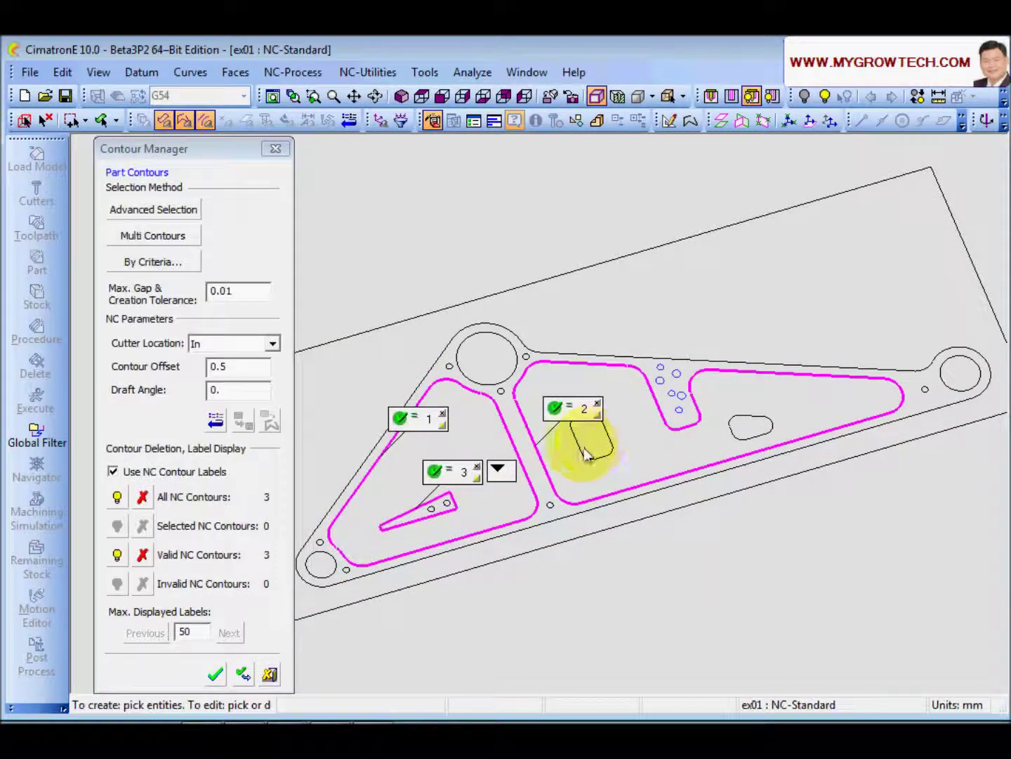
{"action": "left_click", "coordinate": [580, 455]}
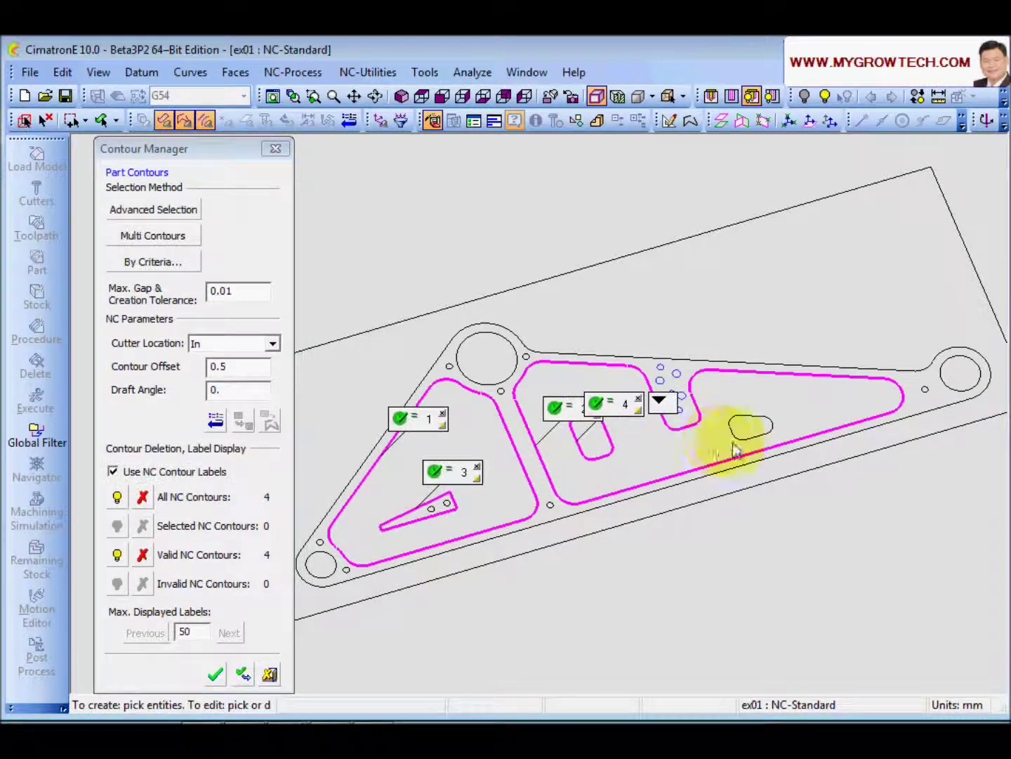
{"action": "left_click", "coordinate": [744, 438]}
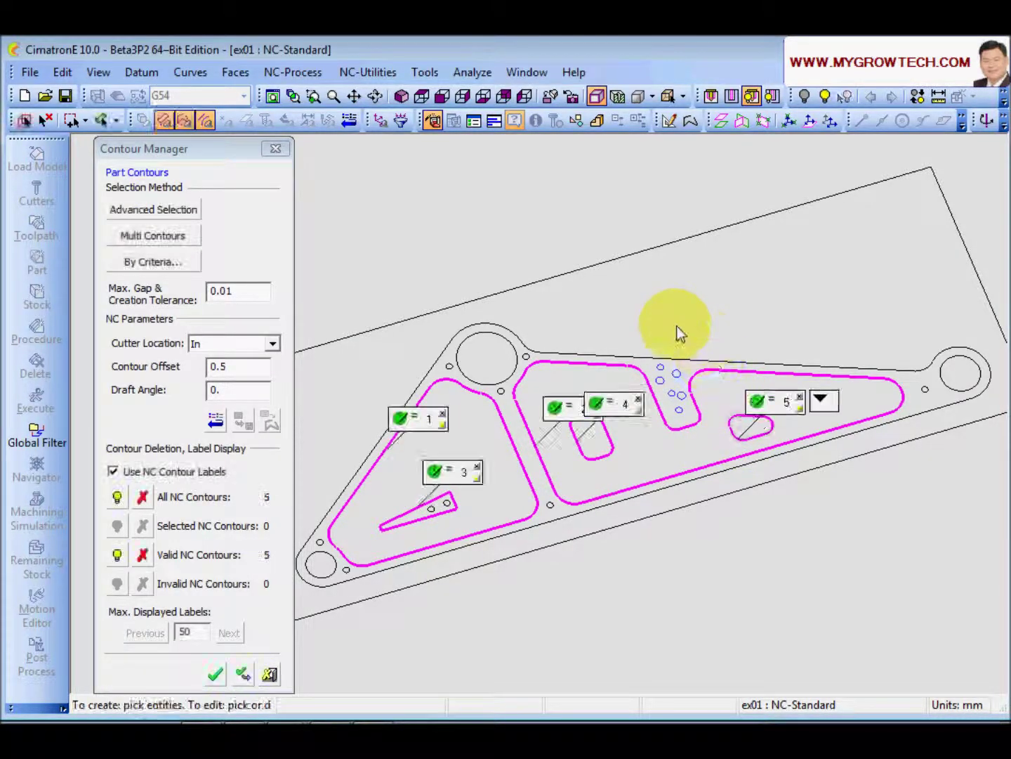
{"action": "middle_click", "coordinate": [655, 331]}
{"action": "left_click_drag", "start_coordinate": [577, 373], "coordinate": [762, 371], "text": "ctrl"}
Set the copied pocket procedure's Z-Top to -9 and Z-Bottom to -19.
{"action": "left_click", "coordinate": [157, 226]}
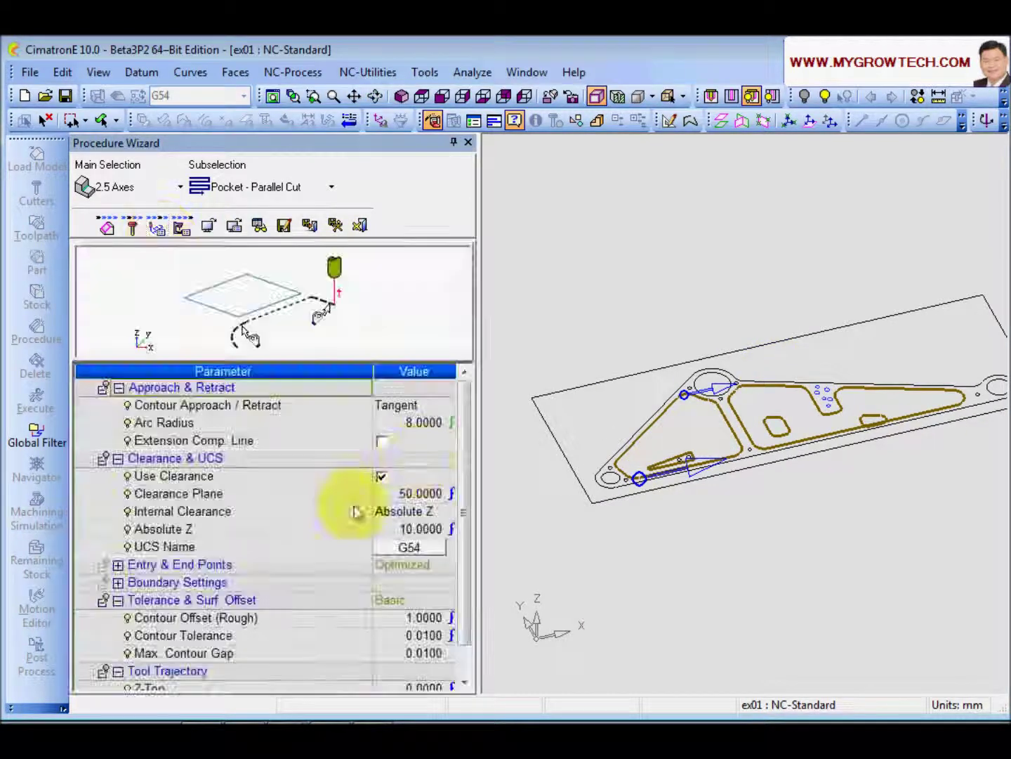
{"action": "left_click_drag", "start_coordinate": [471, 453], "coordinate": [463, 491]}
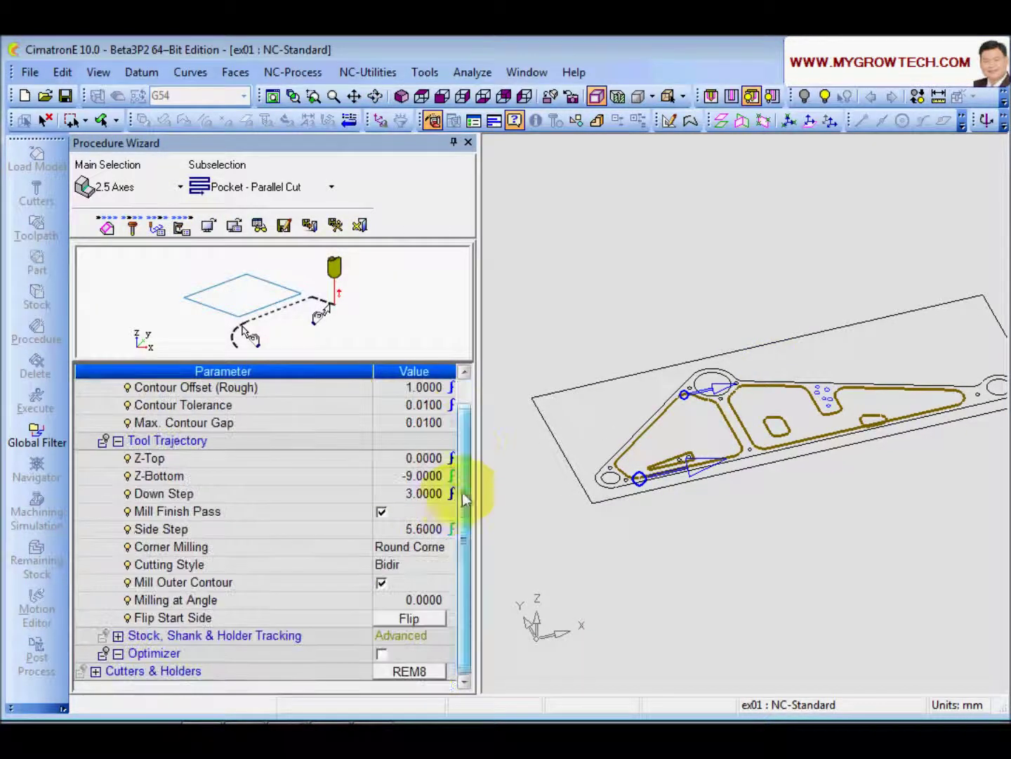
{"action": "left_click", "coordinate": [397, 459]}
{"action": "type", "text": "-9"}
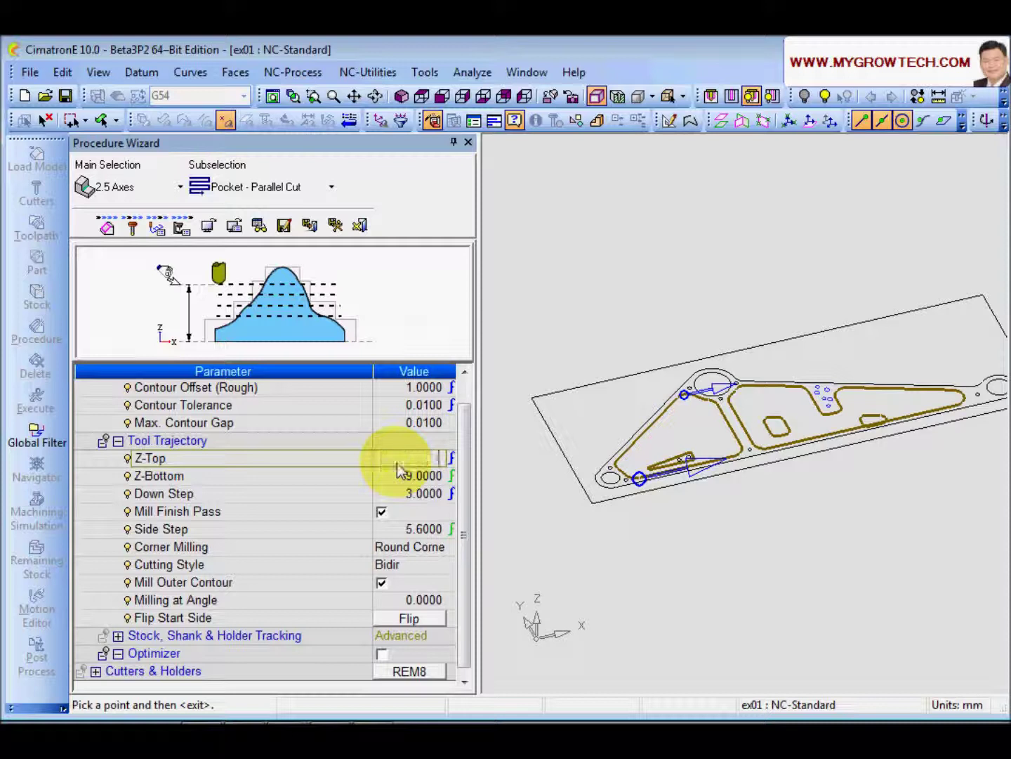
{"action": "key", "text": "Return"}
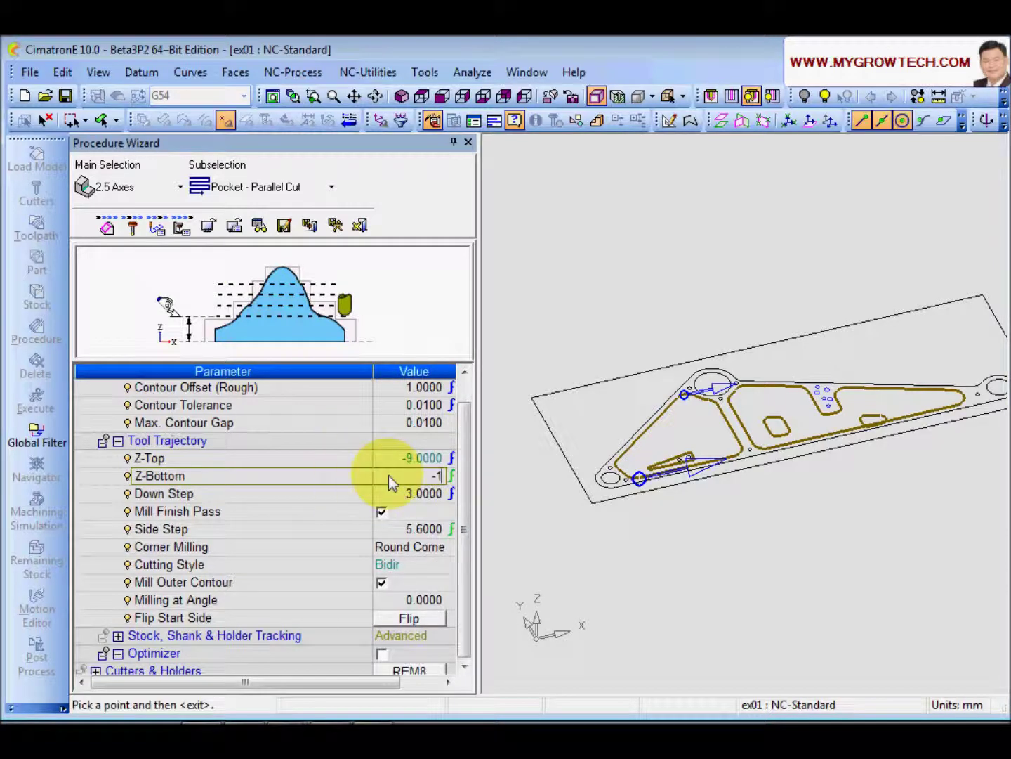
{"action": "type", "text": "-19"}
{"action": "key", "text": "Return"}
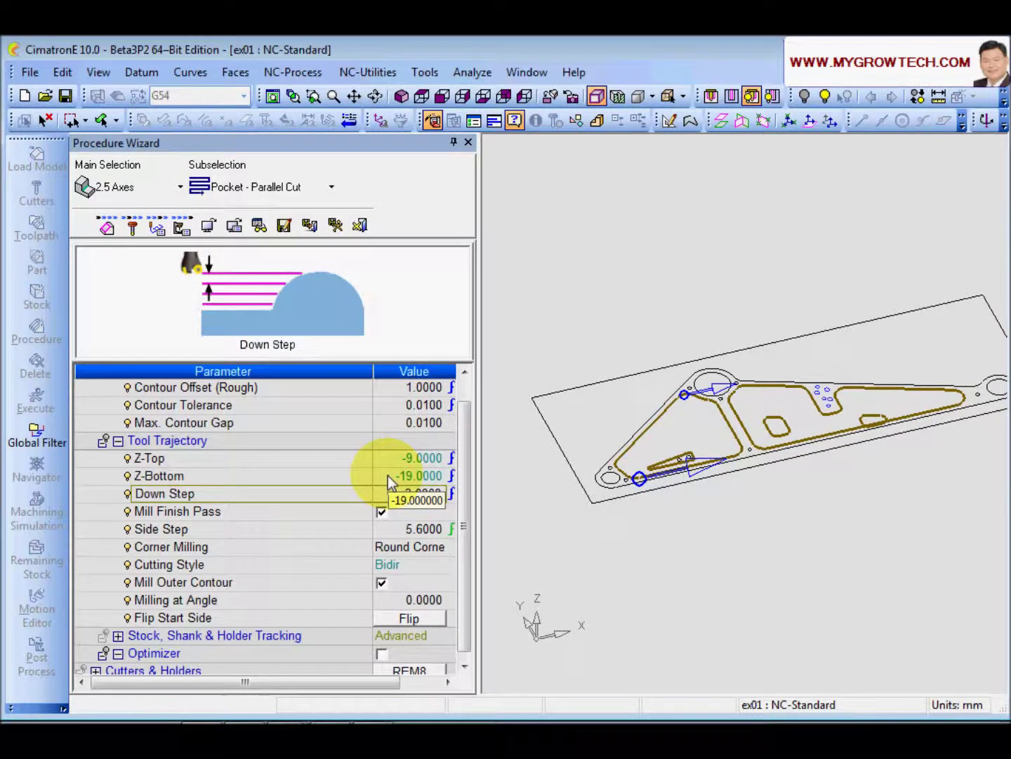
{"action": "scroll", "coordinate": [461, 590], "scroll_direction": "down", "scroll_amount": 1}
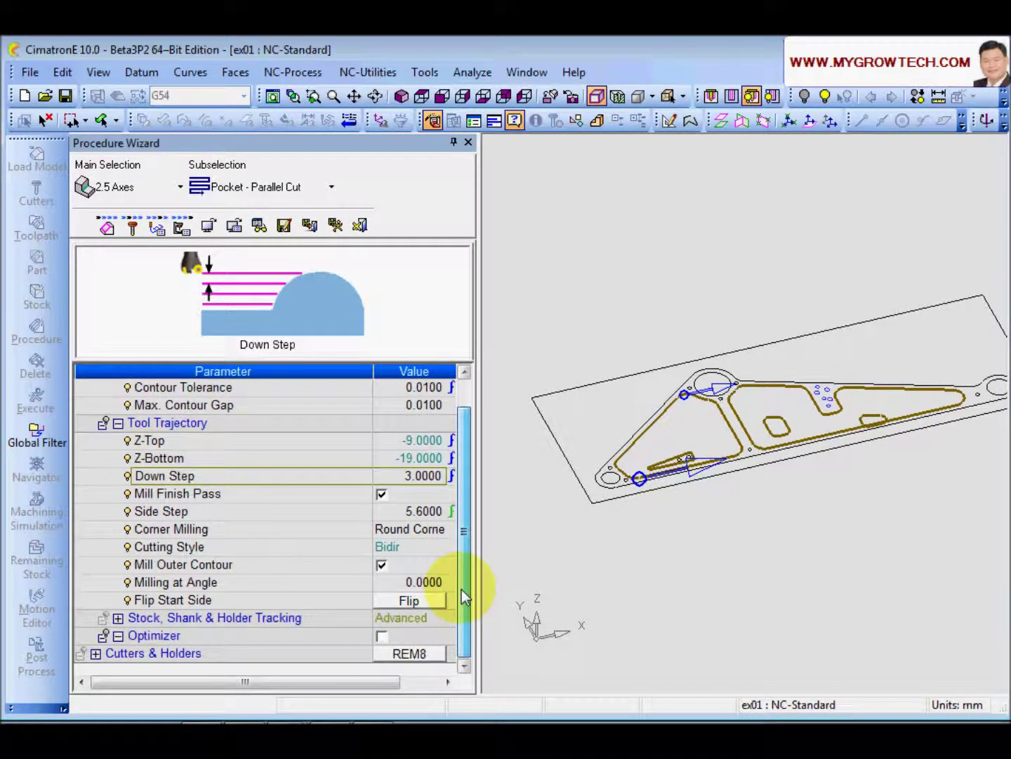
{"action": "scroll", "coordinate": [461, 590], "scroll_direction": "up", "scroll_amount": 1}
{"action": "left_click", "coordinate": [338, 529]}
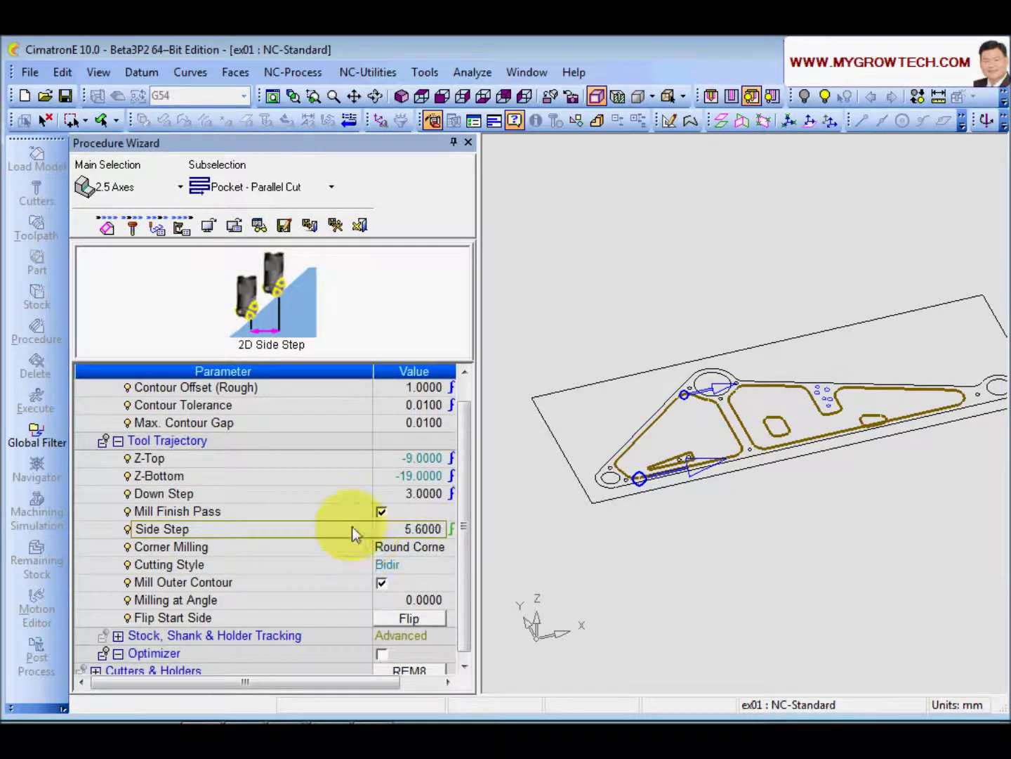
Change the internal clearance to Incremental and calculate the procedure, continuing past the rapid motion gouge check note.
{"action": "scroll", "coordinate": [458, 576], "scroll_direction": "up", "scroll_amount": 5}
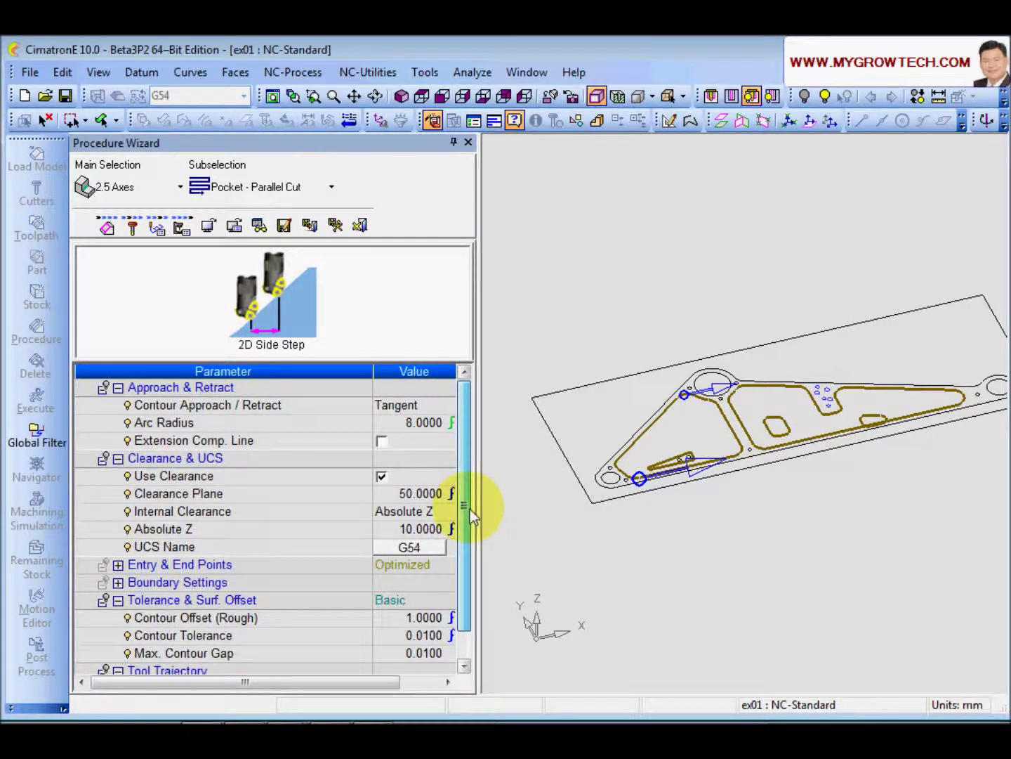
{"action": "left_click", "coordinate": [282, 521]}
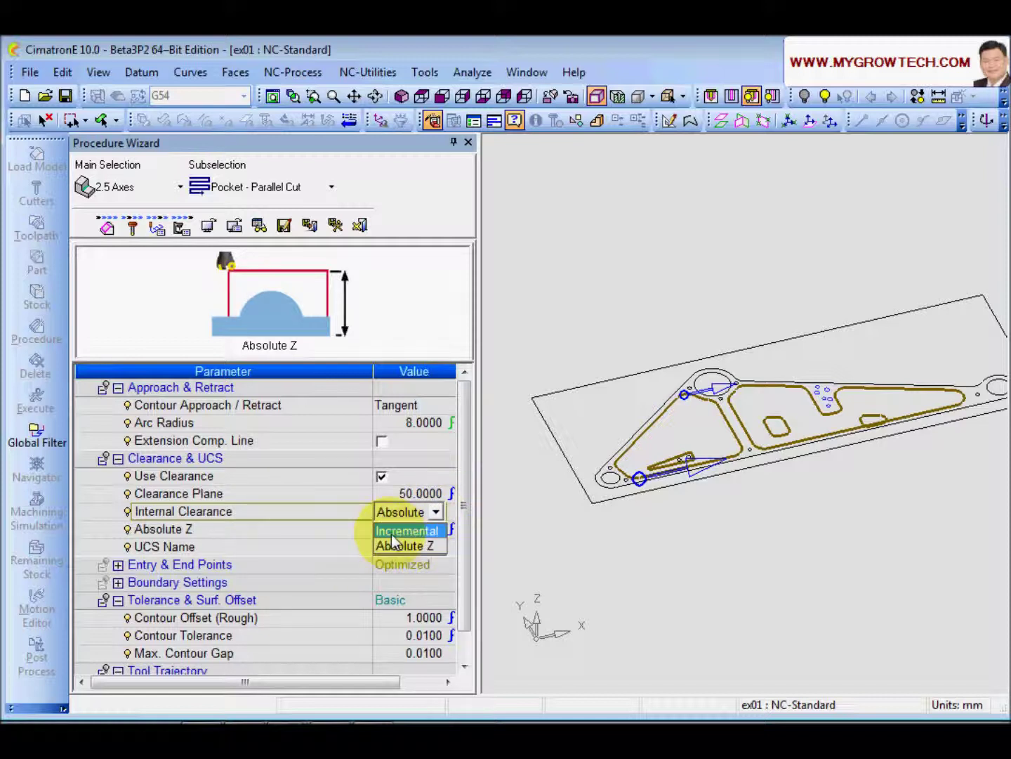
{"action": "left_click", "coordinate": [391, 533]}
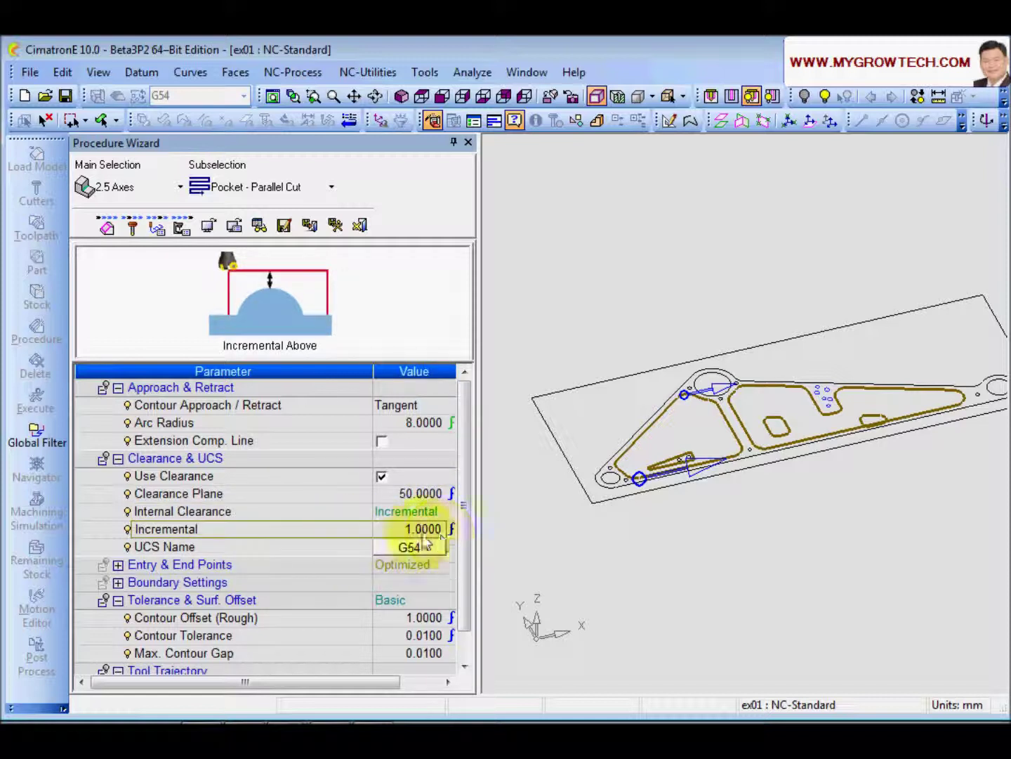
{"action": "left_click", "coordinate": [338, 227]}
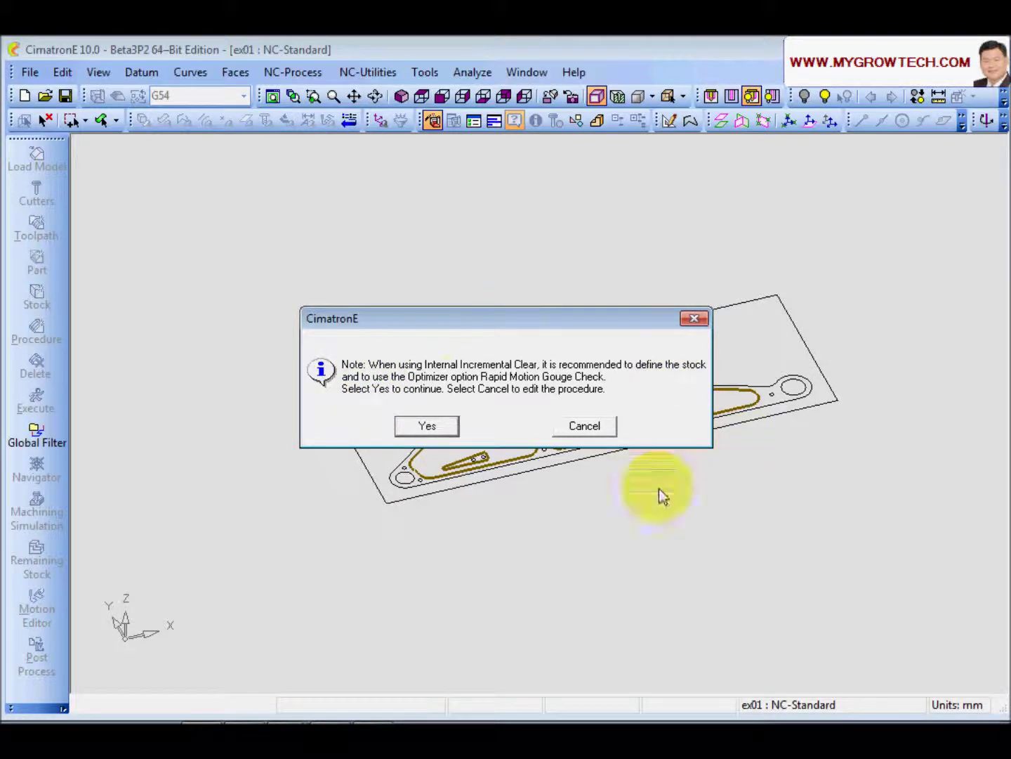
{"action": "left_click", "coordinate": [430, 427]}
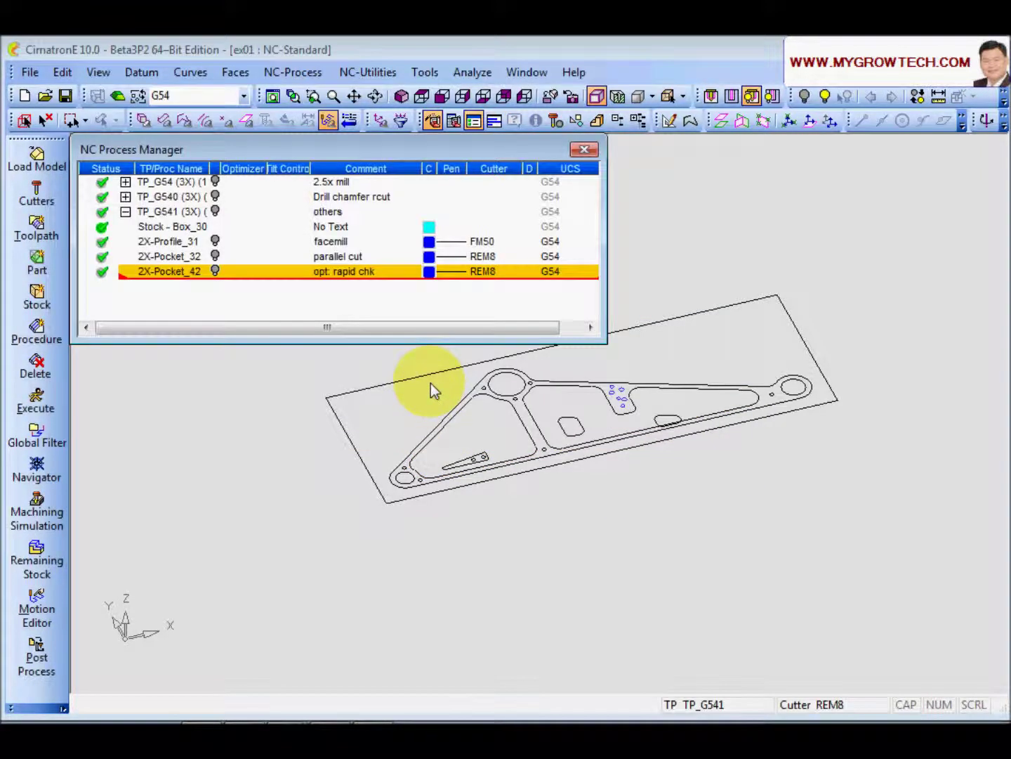
Display the copied procedure's toolpath and examine its rapid and cutting motions around the islands from several angles.
{"action": "left_click", "coordinate": [215, 271]}
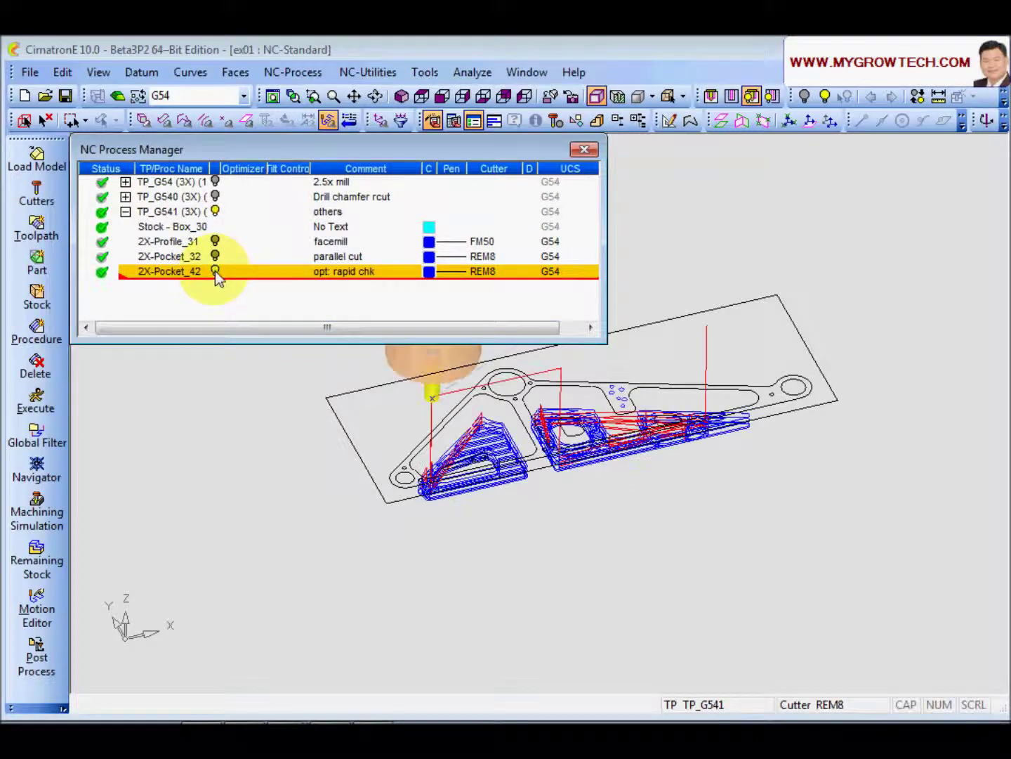
{"action": "scroll", "coordinate": [711, 350], "scroll_direction": "up", "scroll_amount": 5}
{"action": "middle_click_drag", "start_coordinate": [627, 554], "coordinate": [599, 592]}
{"action": "left_click", "coordinate": [422, 98]}
{"action": "scroll", "coordinate": [644, 587], "scroll_direction": "up", "scroll_amount": 5}
{"action": "middle_click_drag", "start_coordinate": [605, 530], "coordinate": [554, 492]}
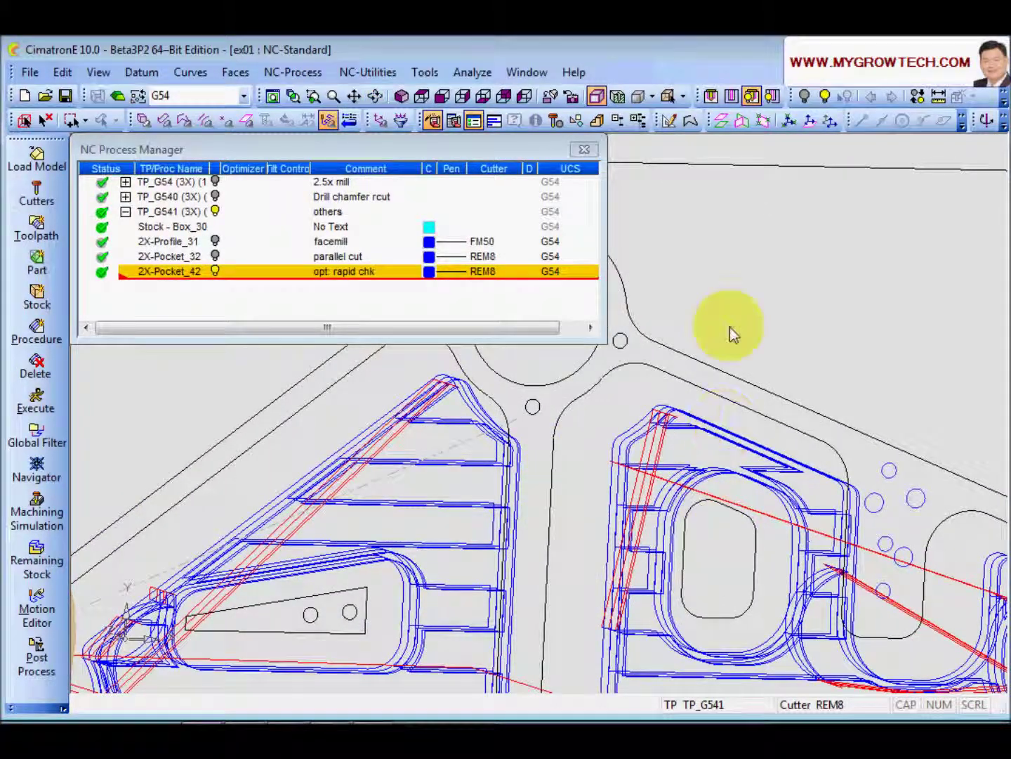
{"action": "scroll", "coordinate": [730, 332], "scroll_direction": "down", "scroll_amount": 5}
{"action": "middle_click_drag", "start_coordinate": [677, 519], "coordinate": [544, 407]}
{"action": "scroll", "coordinate": [542, 416], "scroll_direction": "up", "scroll_amount": 6}
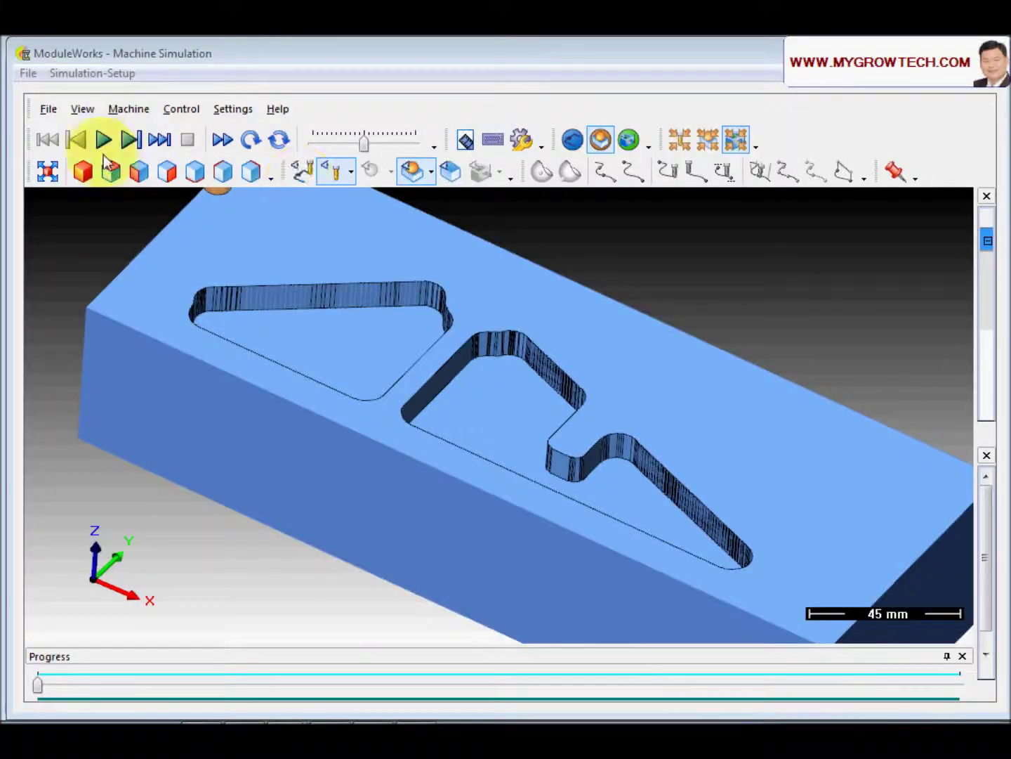
Play the machine simulation of the island pocket procedure, adjust the viewing angle, and increase the playback speed.
{"action": "left_click", "coordinate": [103, 140]}
{"action": "left_click_drag", "start_coordinate": [272, 387], "coordinate": [553, 425]}
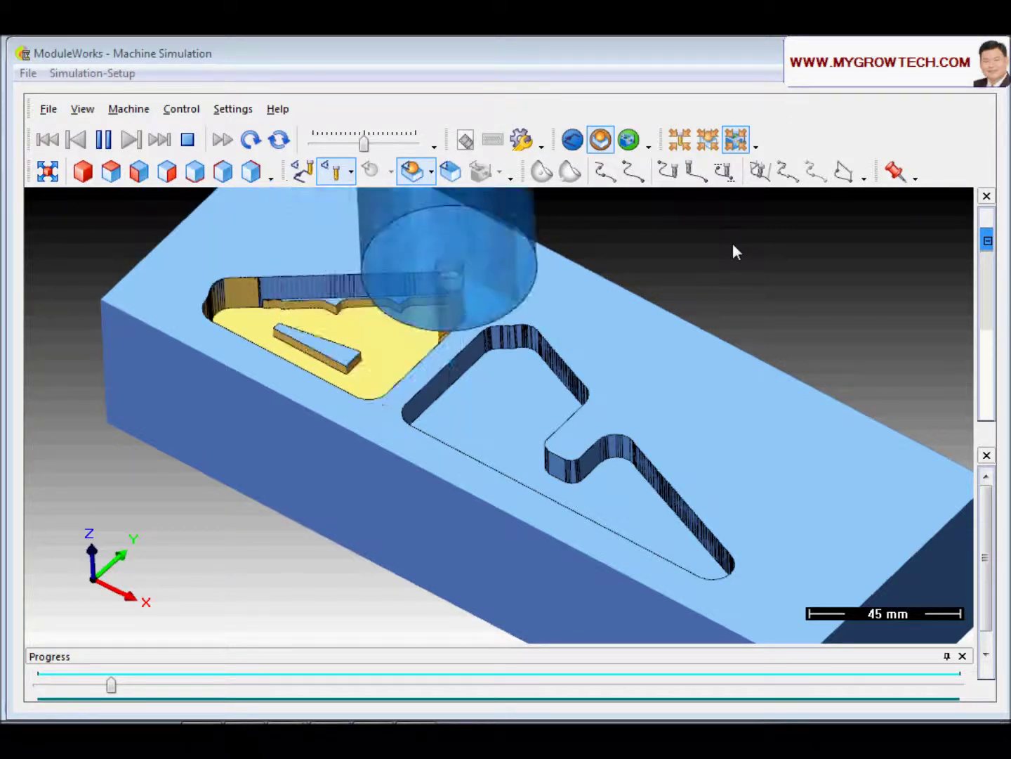
{"action": "left_click_drag", "start_coordinate": [366, 141], "coordinate": [388, 140]}
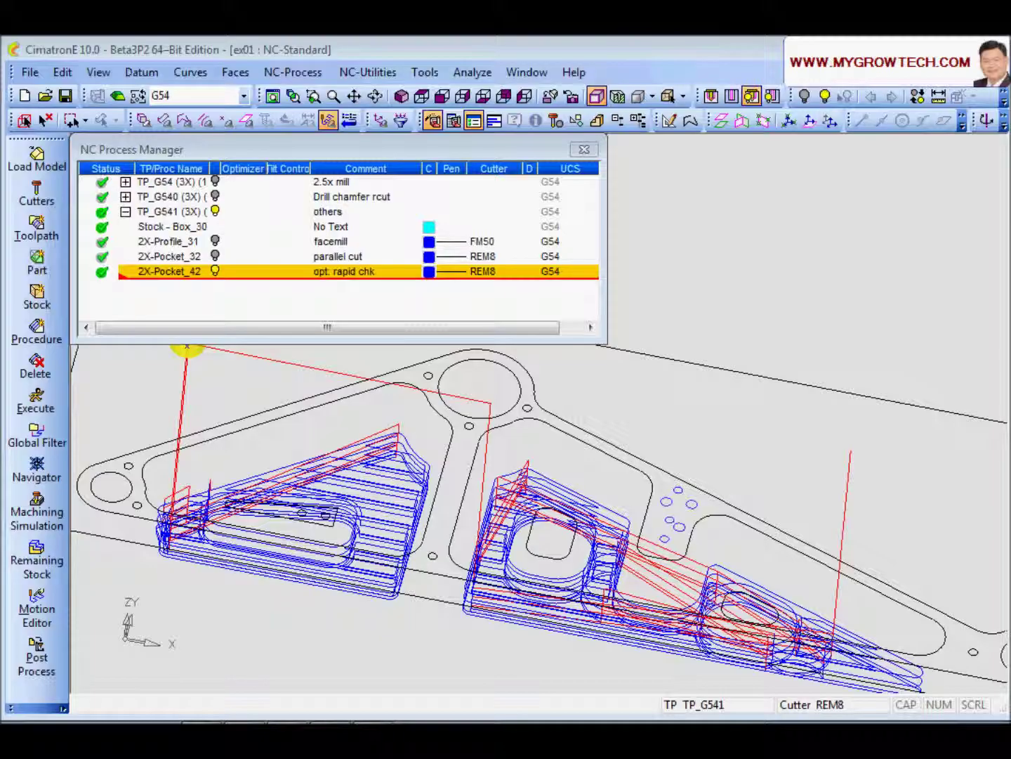
{"action": "scroll", "coordinate": [609, 598], "scroll_direction": "up", "scroll_amount": 6}
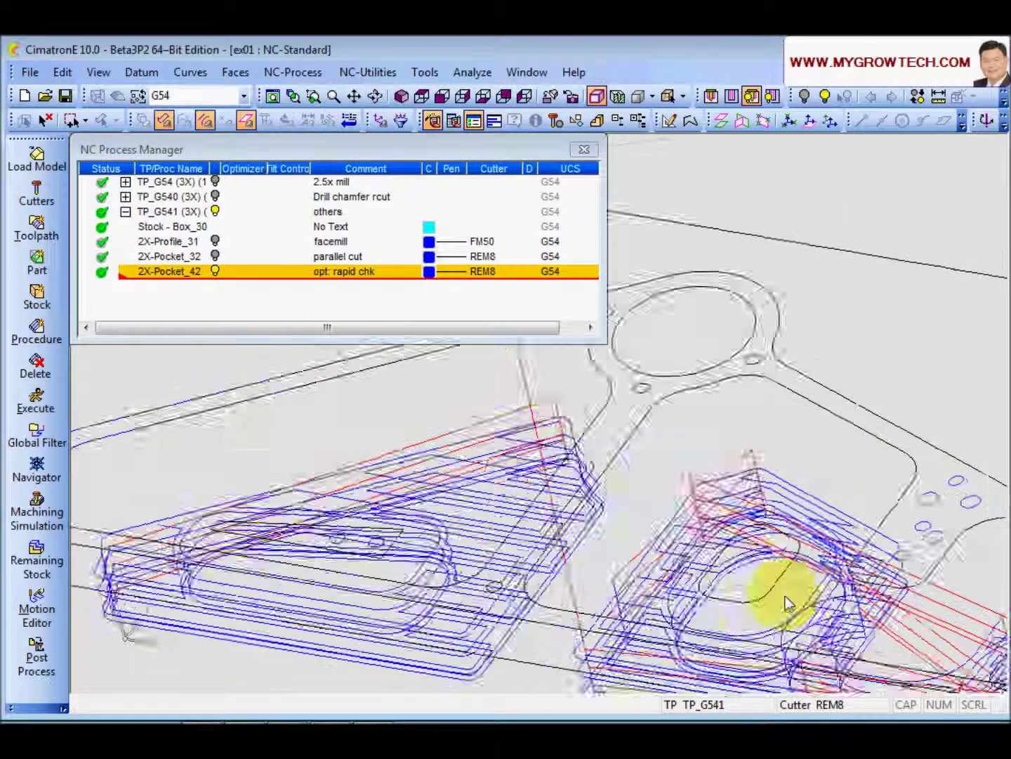
{"action": "left_click_drag", "start_coordinate": [883, 611], "coordinate": [478, 467]}
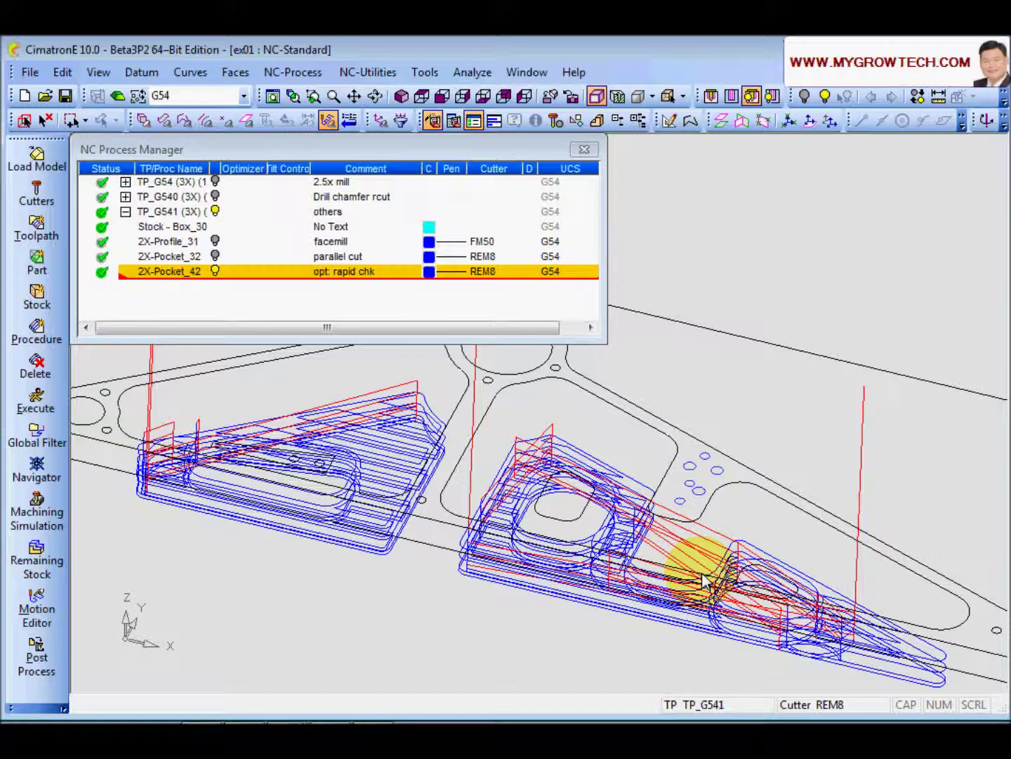
{"action": "scroll", "coordinate": [553, 509], "scroll_direction": "down", "scroll_amount": 5}
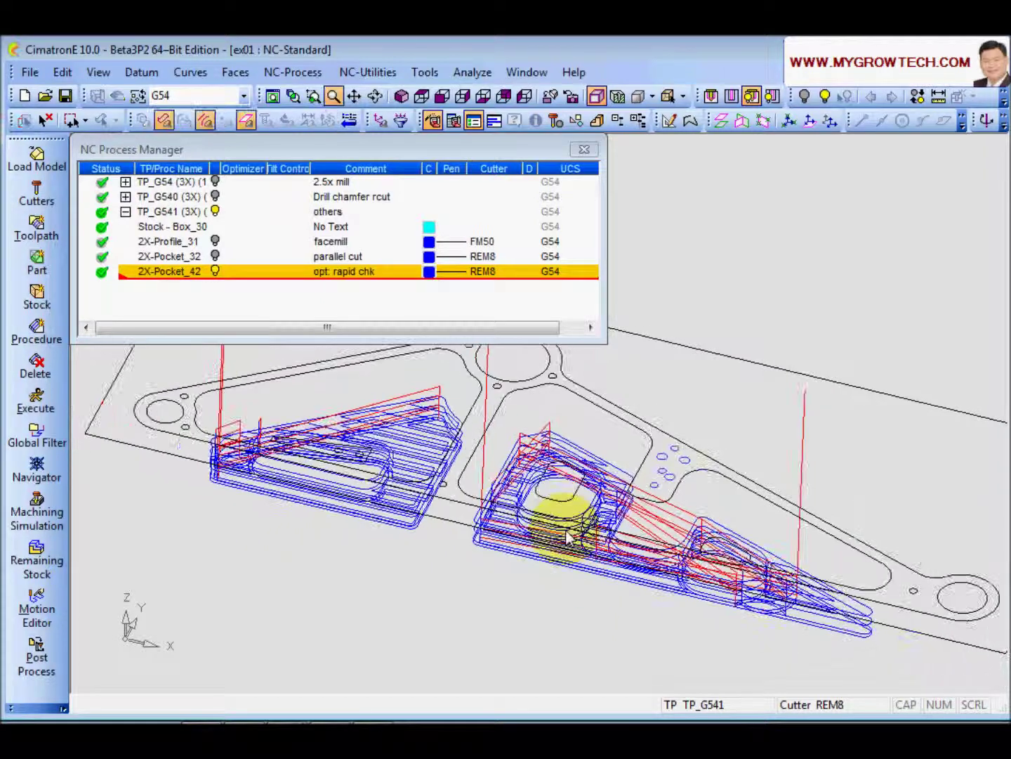
{"action": "middle_click_drag", "start_coordinate": [521, 519], "coordinate": [548, 515]}
{"action": "scroll", "coordinate": [553, 474], "scroll_direction": "up", "scroll_amount": 4}
Reopen the motion parameters of the "opt: rapid chk" pocket procedure, enable its Optimizer, and display the Safe Distance illustration.
{"action": "double_click", "coordinate": [169, 273]}
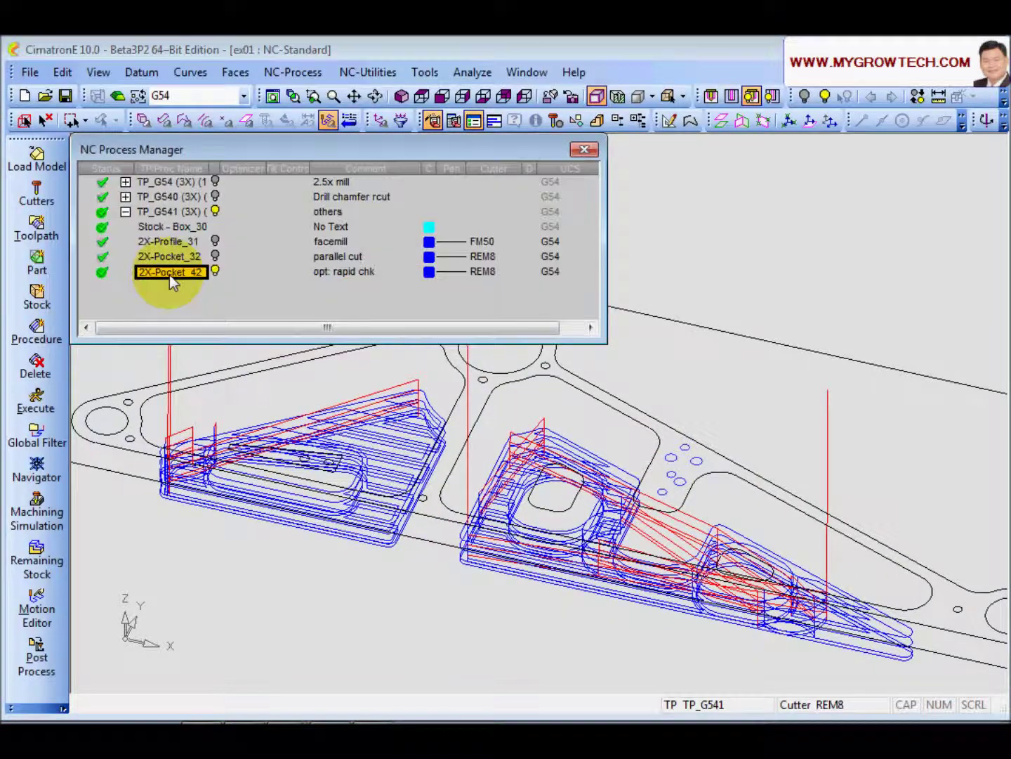
{"action": "left_click", "coordinate": [157, 224]}
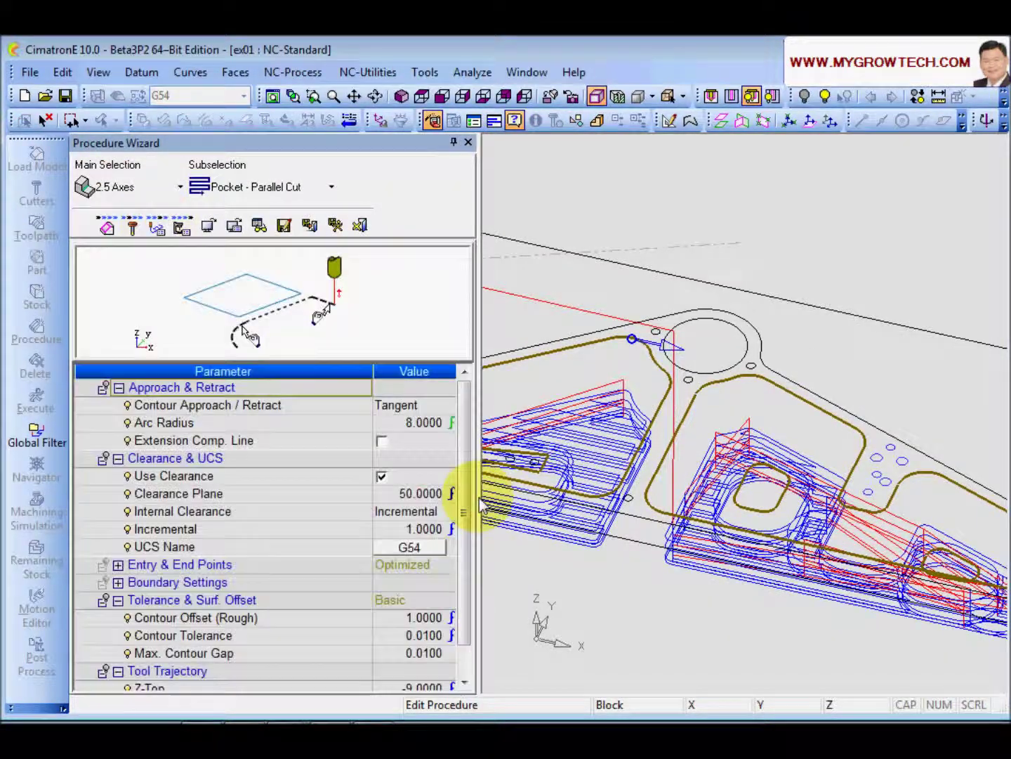
{"action": "left_click_drag", "start_coordinate": [463, 501], "coordinate": [470, 565]}
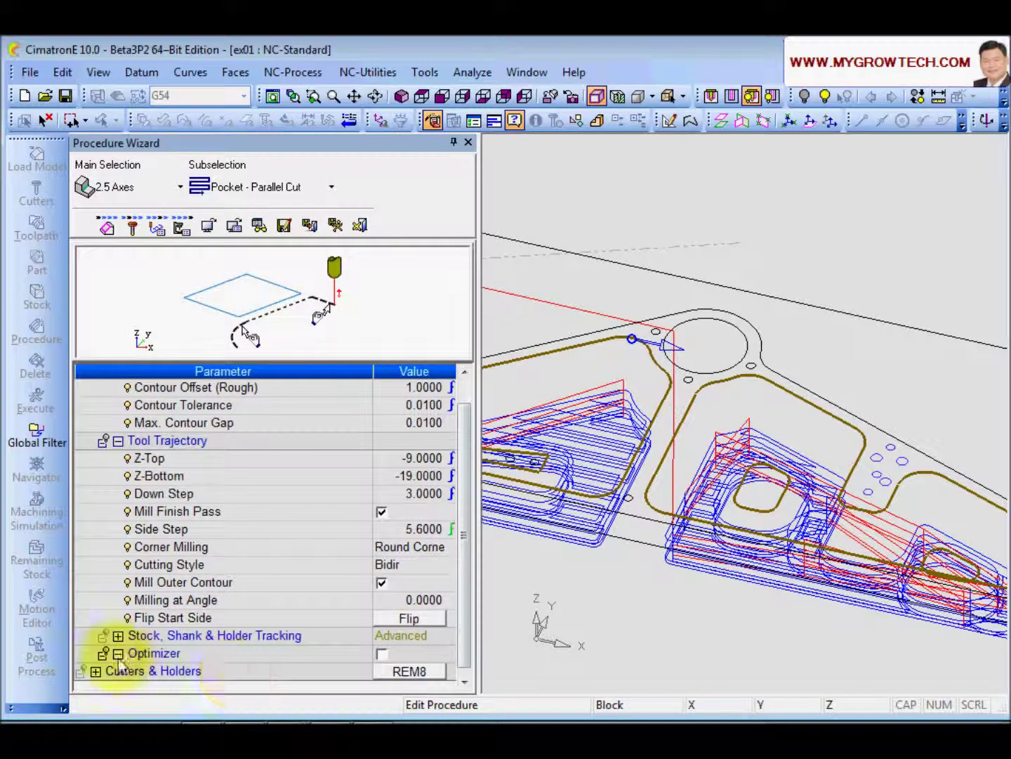
{"action": "left_click", "coordinate": [382, 655]}
{"action": "scroll", "coordinate": [456, 555], "scroll_direction": "down", "scroll_amount": 1}
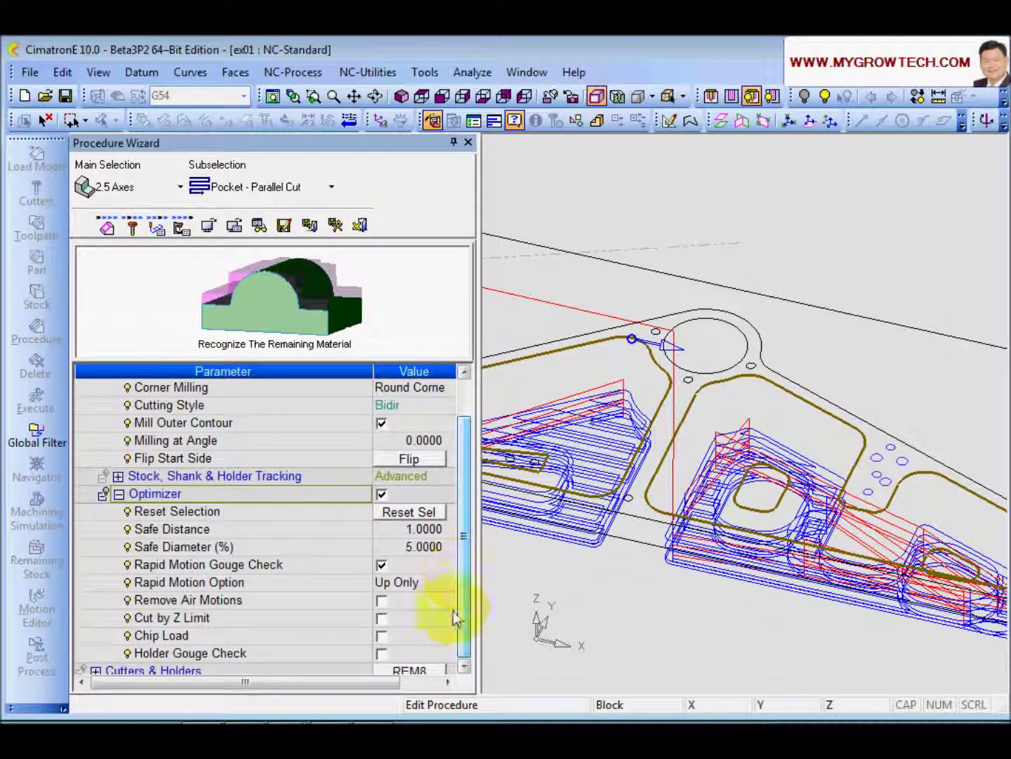
{"action": "left_click", "coordinate": [226, 531]}
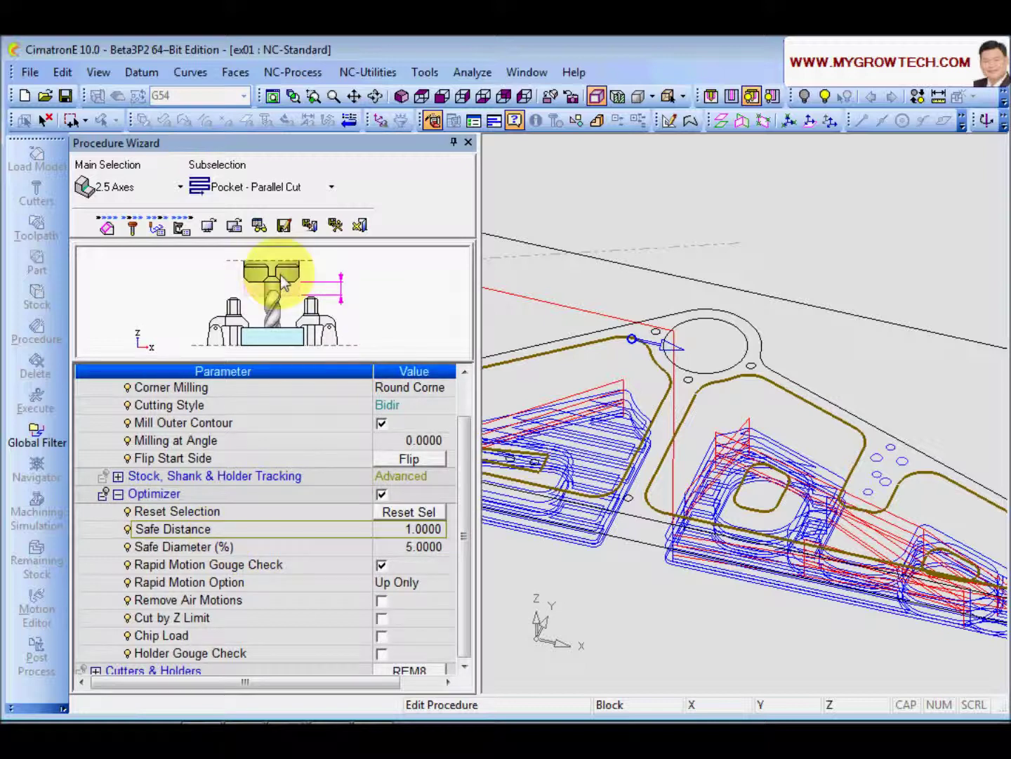